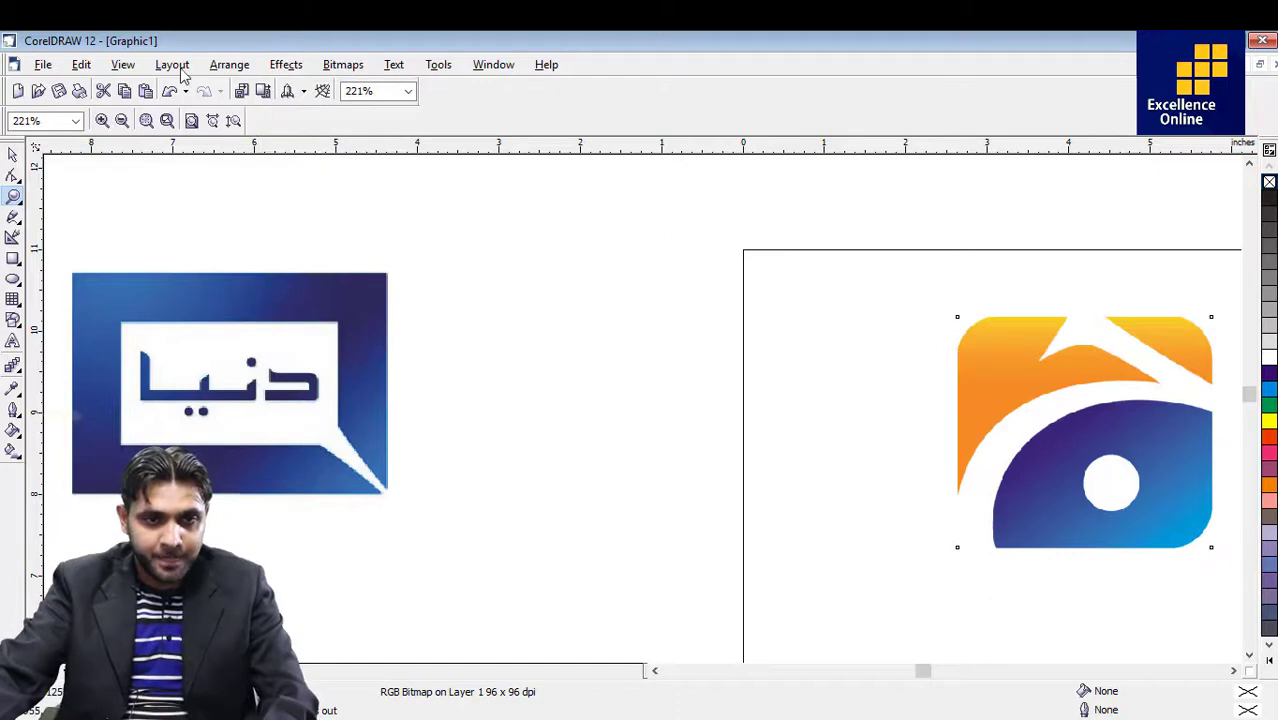
click(229, 64)
mouse_move(351, 330)
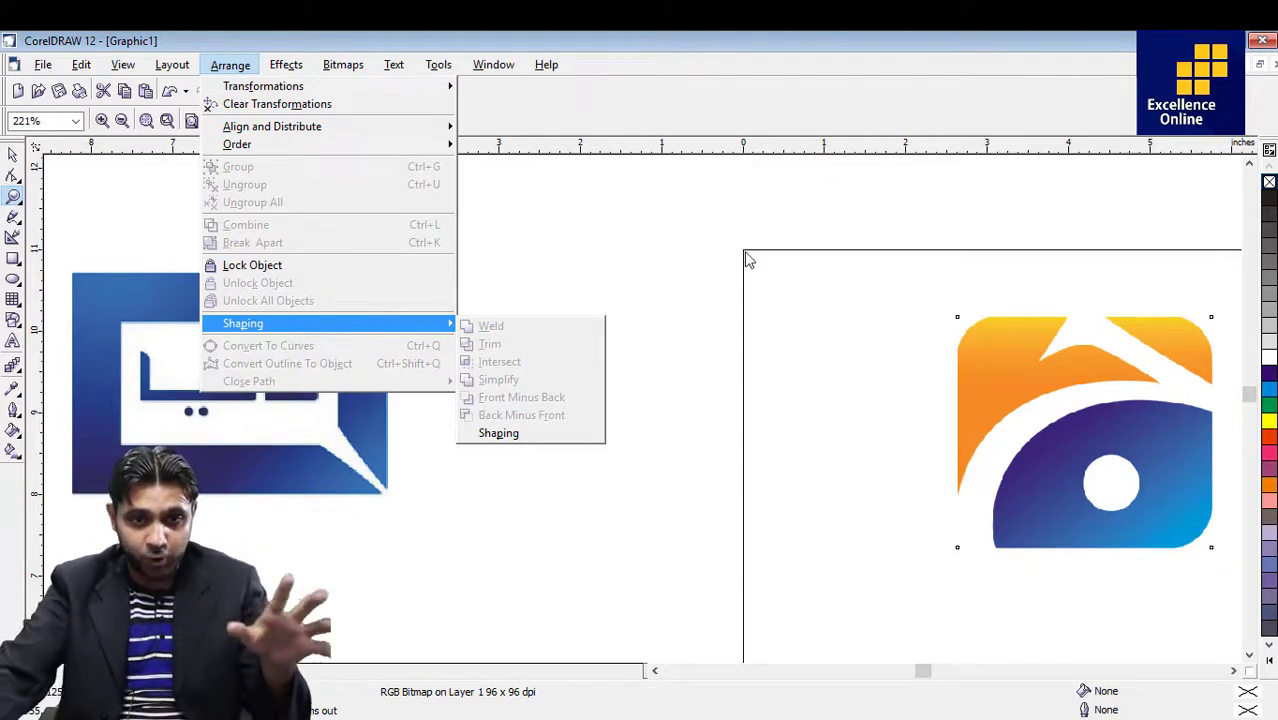
click(655, 258)
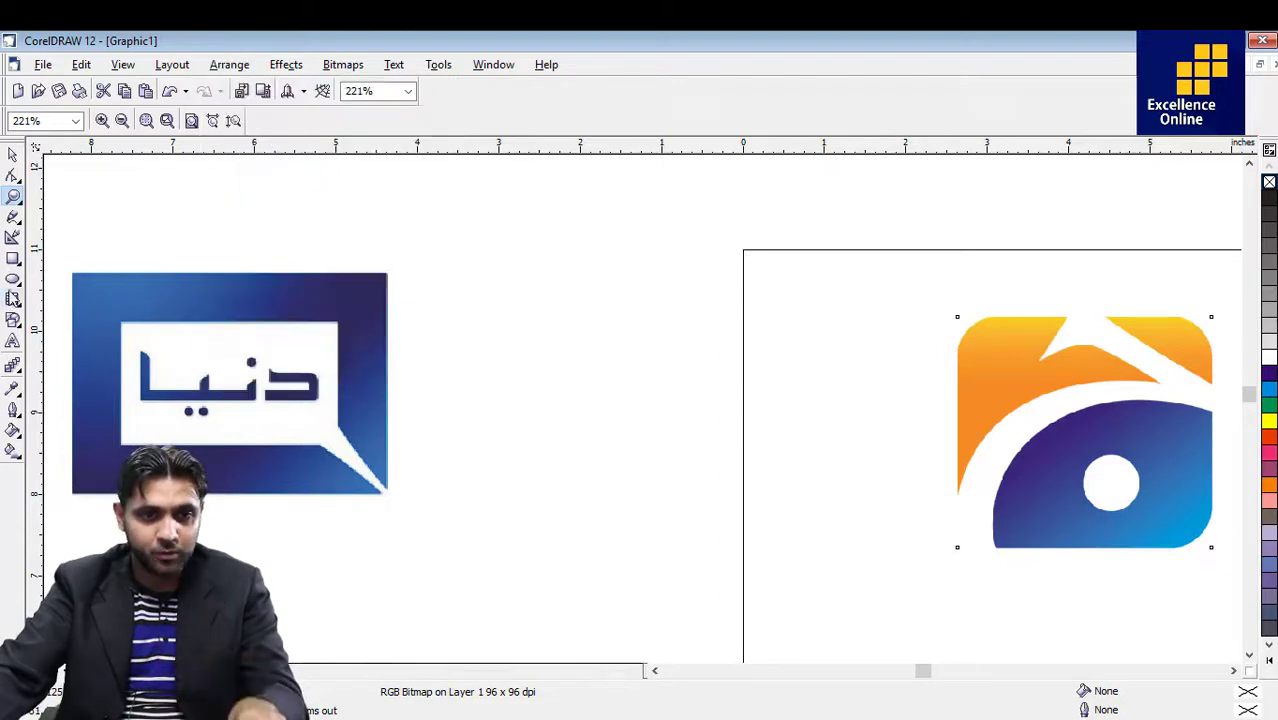
Draw two partly overlapping rectangles in the empty space between the two logos.
click(12, 259)
mouse_move(490, 276)
mouse_down()
mouse_move(622, 408)
mouse_move(684, 427)
mouse_up()
mouse_move(587, 348)
mouse_down()
mouse_move(688, 456)
mouse_move(530, 308)
mouse_up()
click(679, 438)
drag(702, 463, 516, 310)
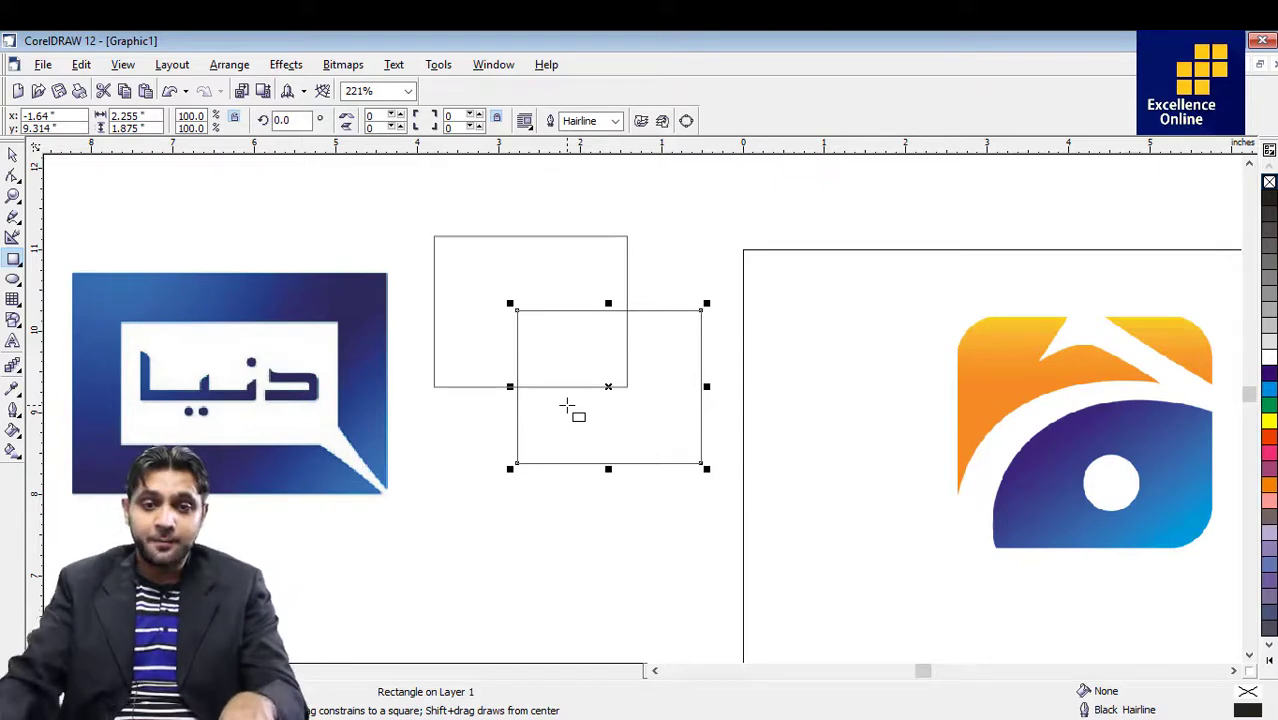
click(13, 155)
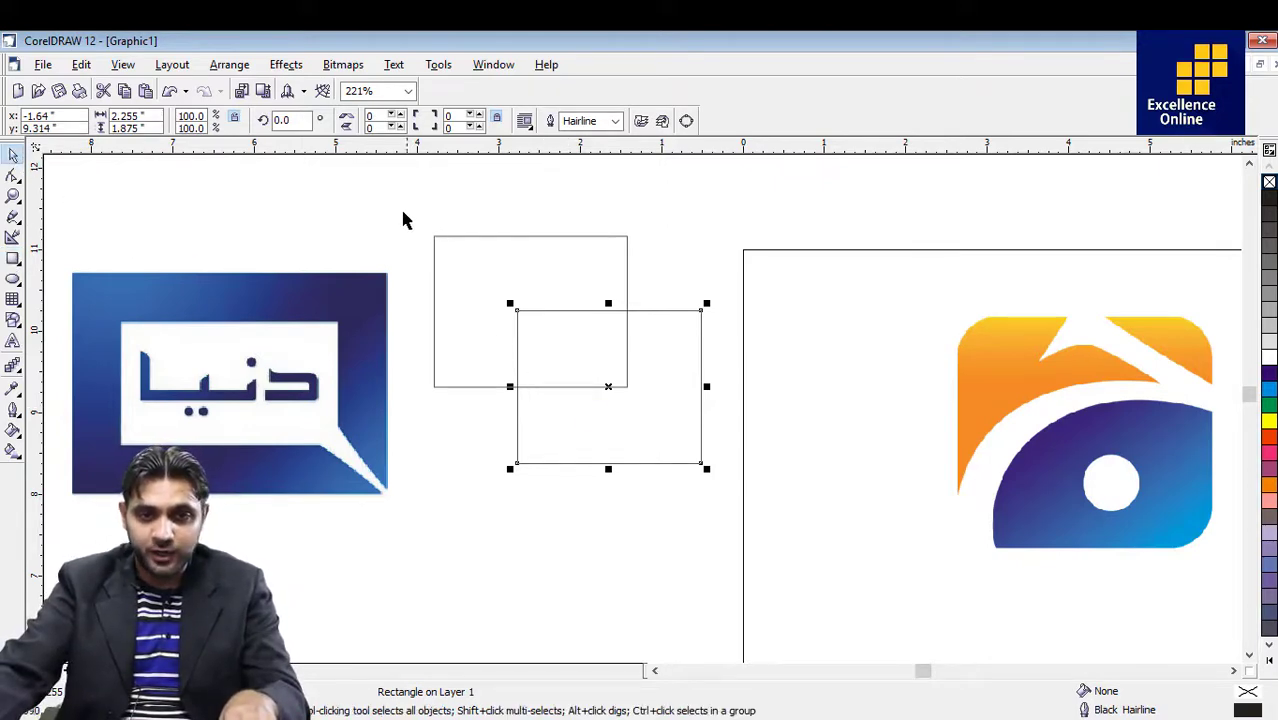
Select both overlapping rectangles and examine the Shaping commands available for them.
drag(403, 212, 730, 495)
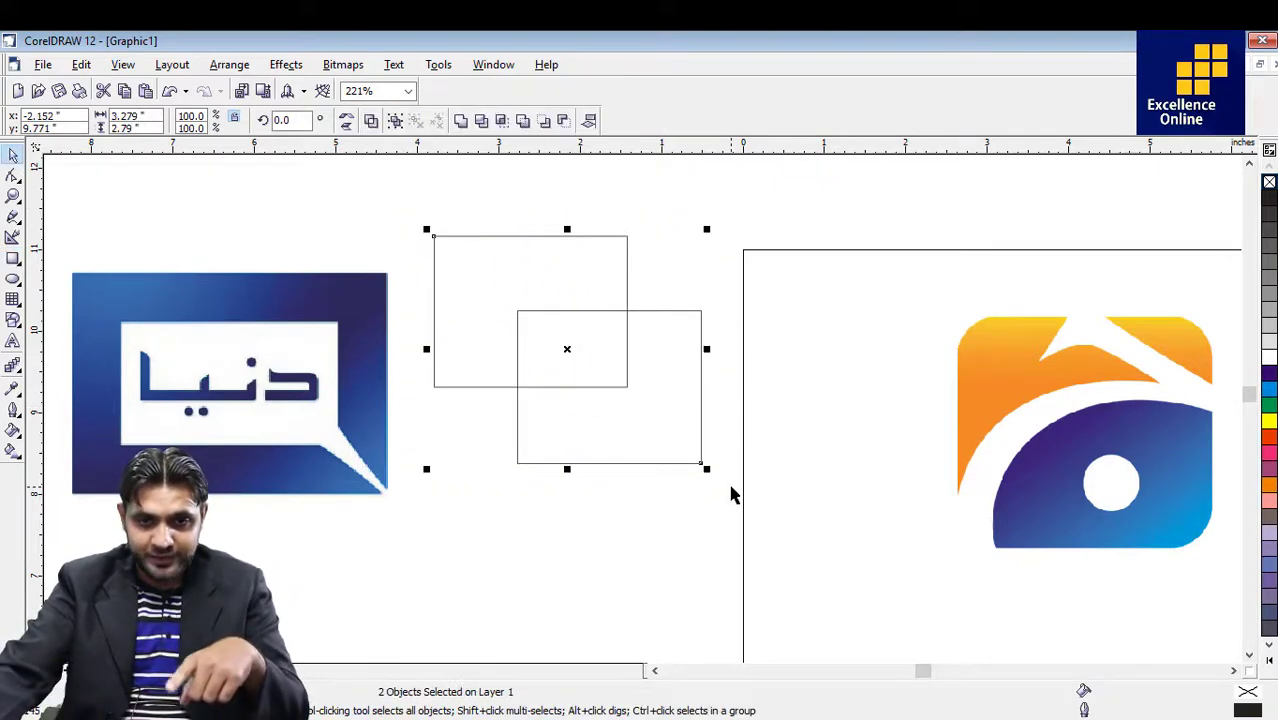
click(229, 65)
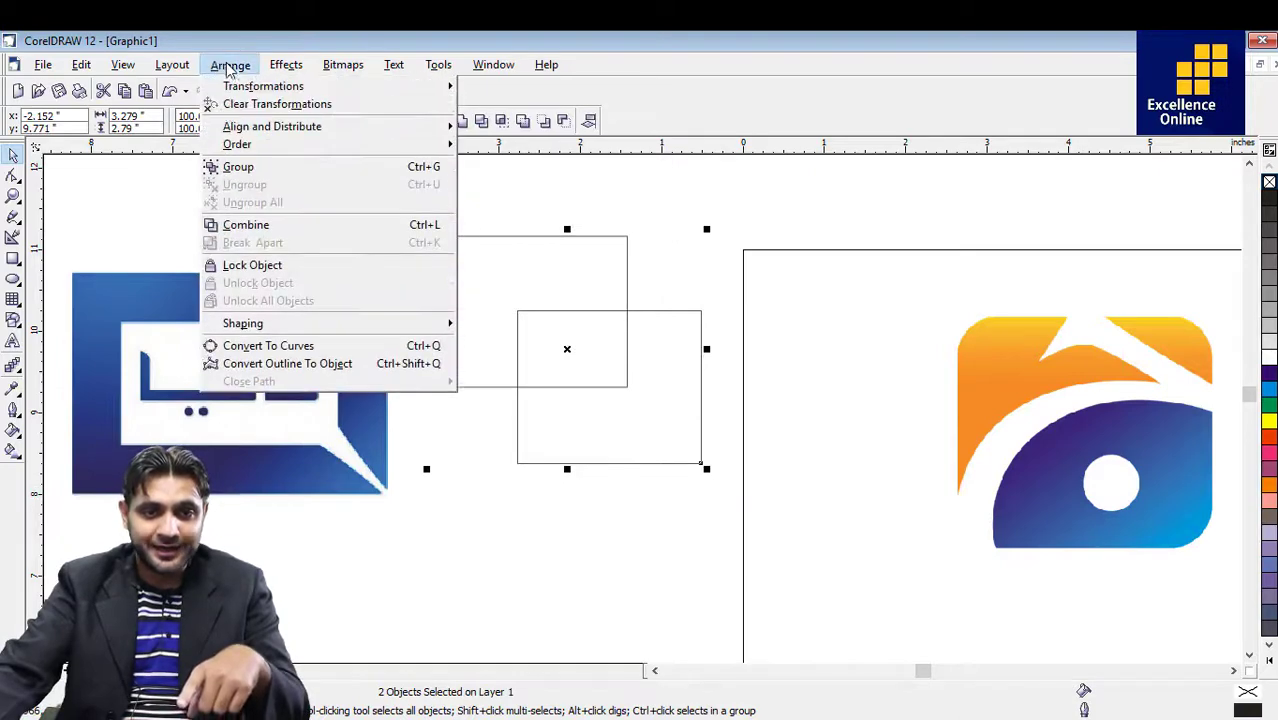
mouse_move(420, 325)
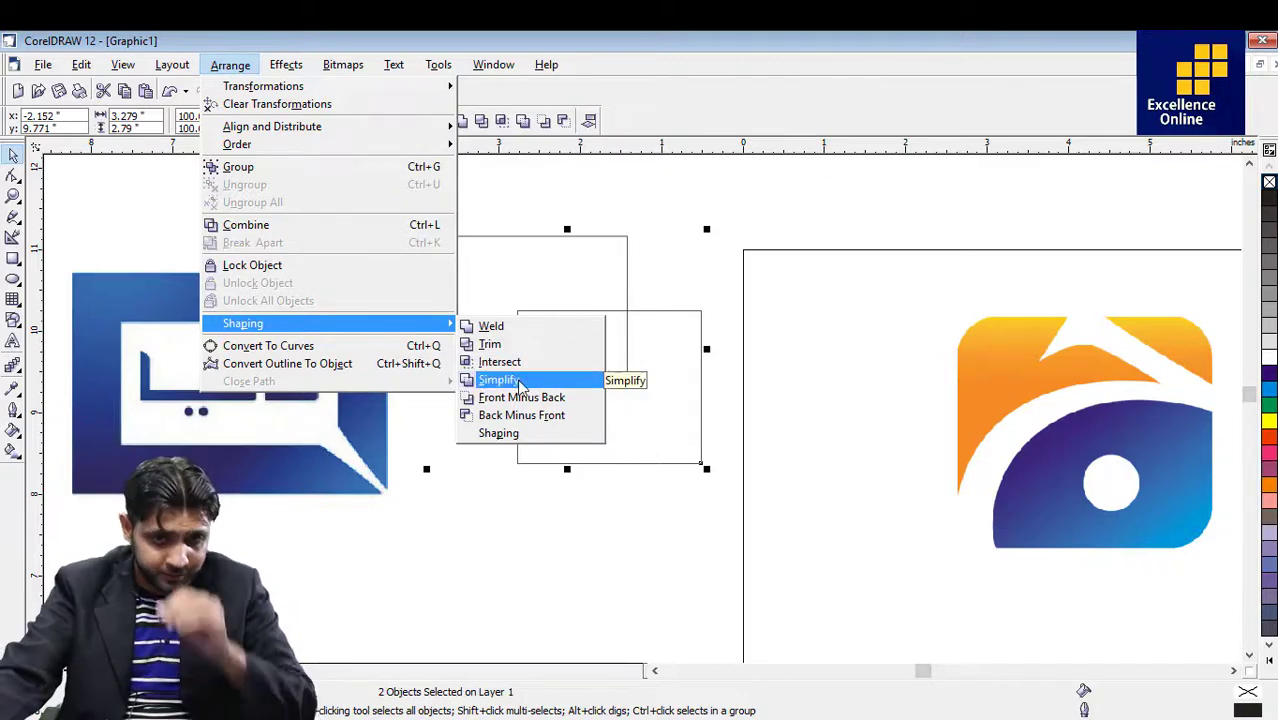
click(532, 272)
Delete the two practice rectangles and move the orange-and-blue logo off the page, beside the other logo.
drag(1114, 460, 956, 463)
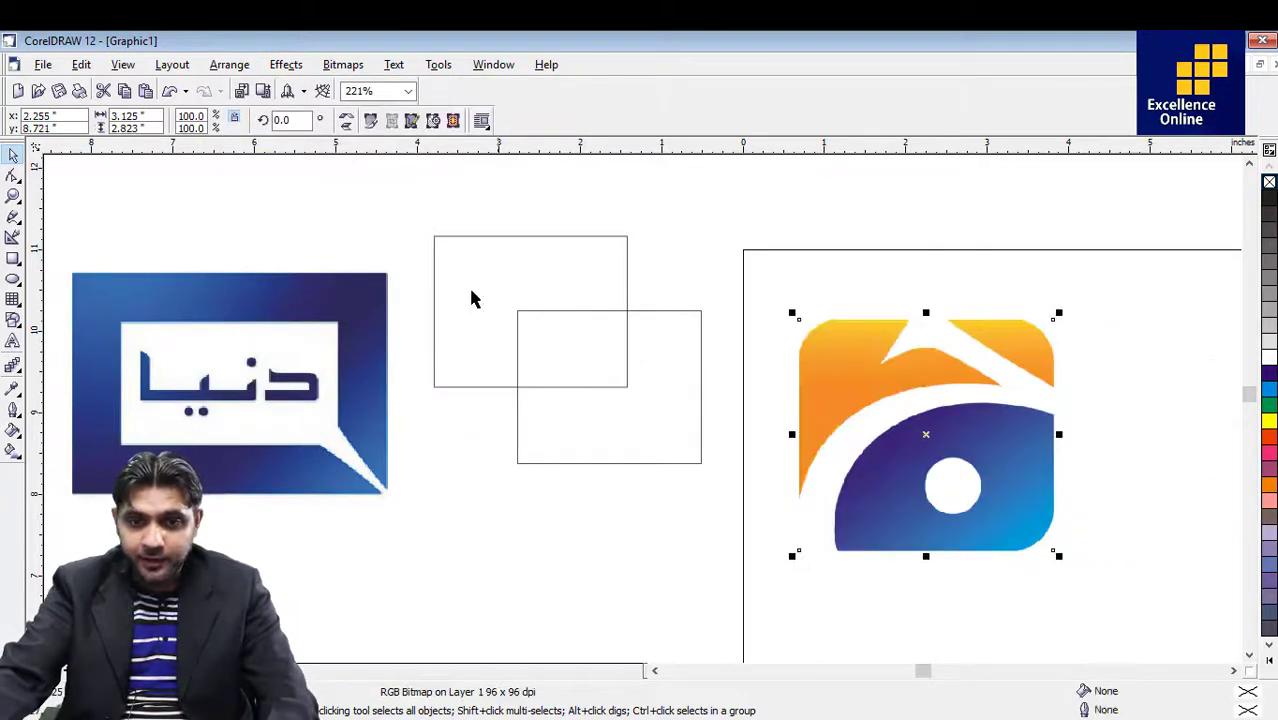
drag(409, 209, 712, 507)
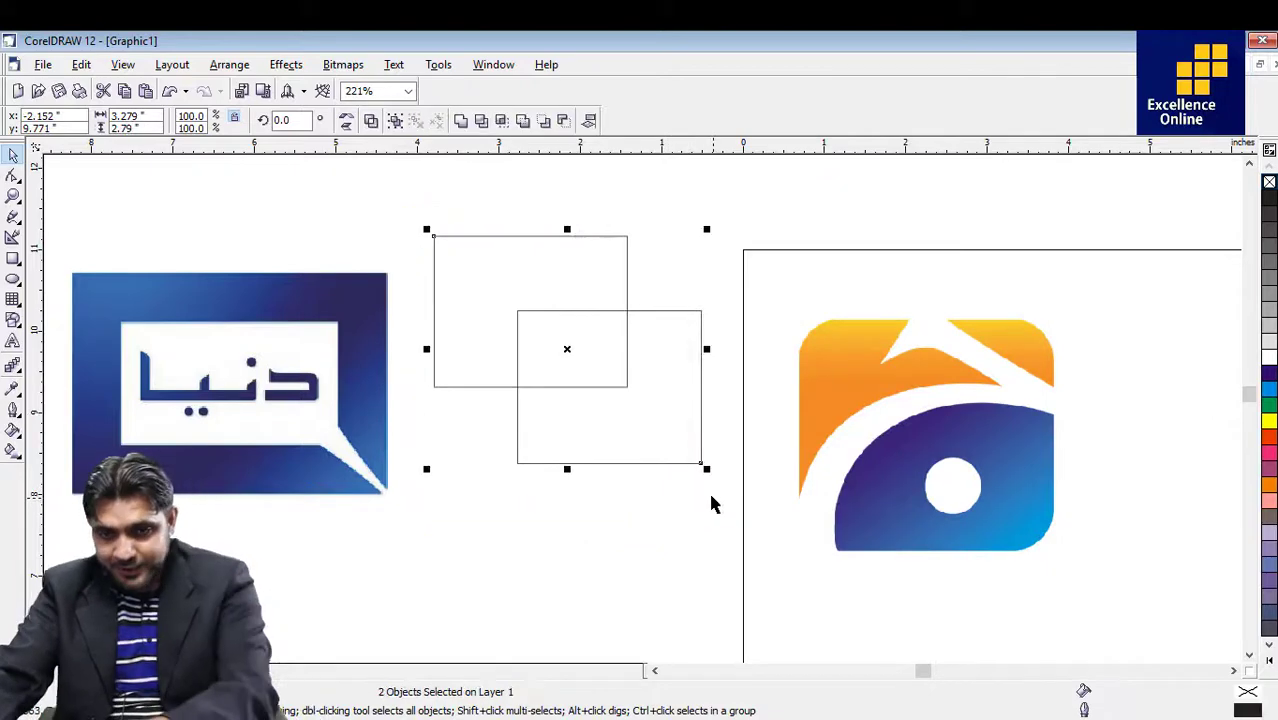
key(Delete)
key(ctrl+z)
key(z)
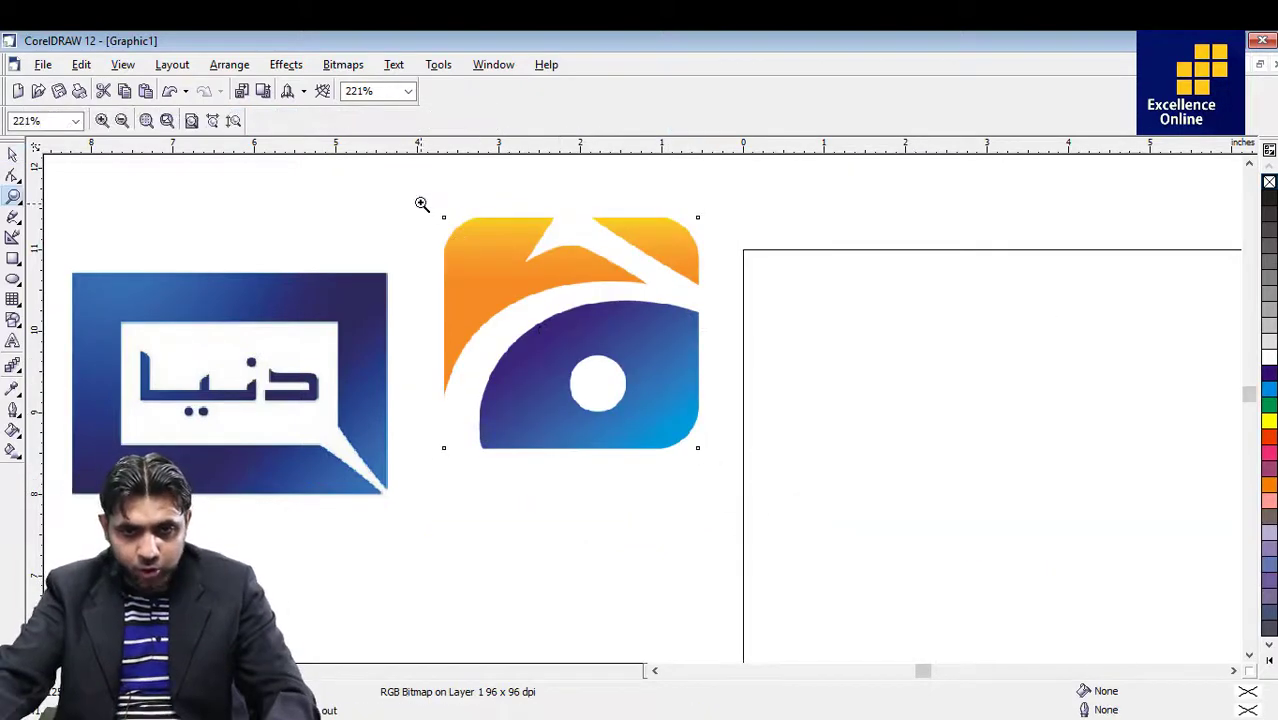
drag(421, 203, 723, 464)
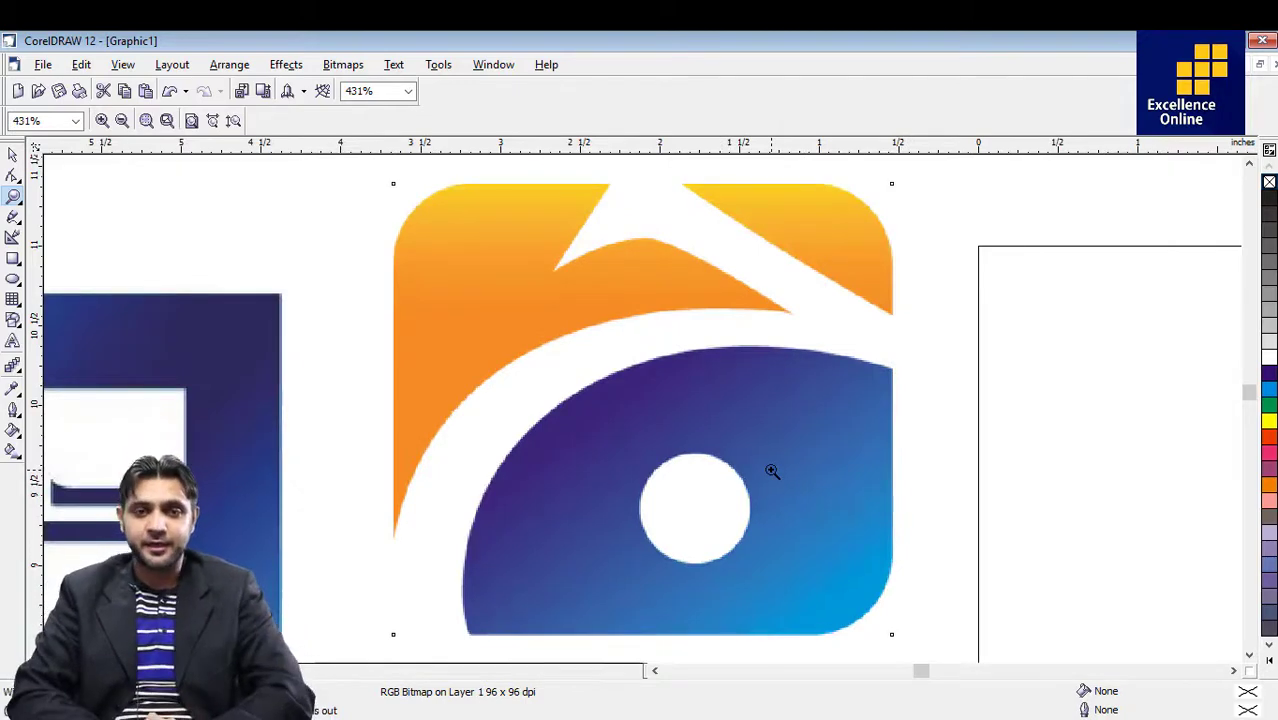
Draw a rectangle of about 3.125 by 2.823 inches around the orange-and-blue logo and round its corners to match.
click(13, 155)
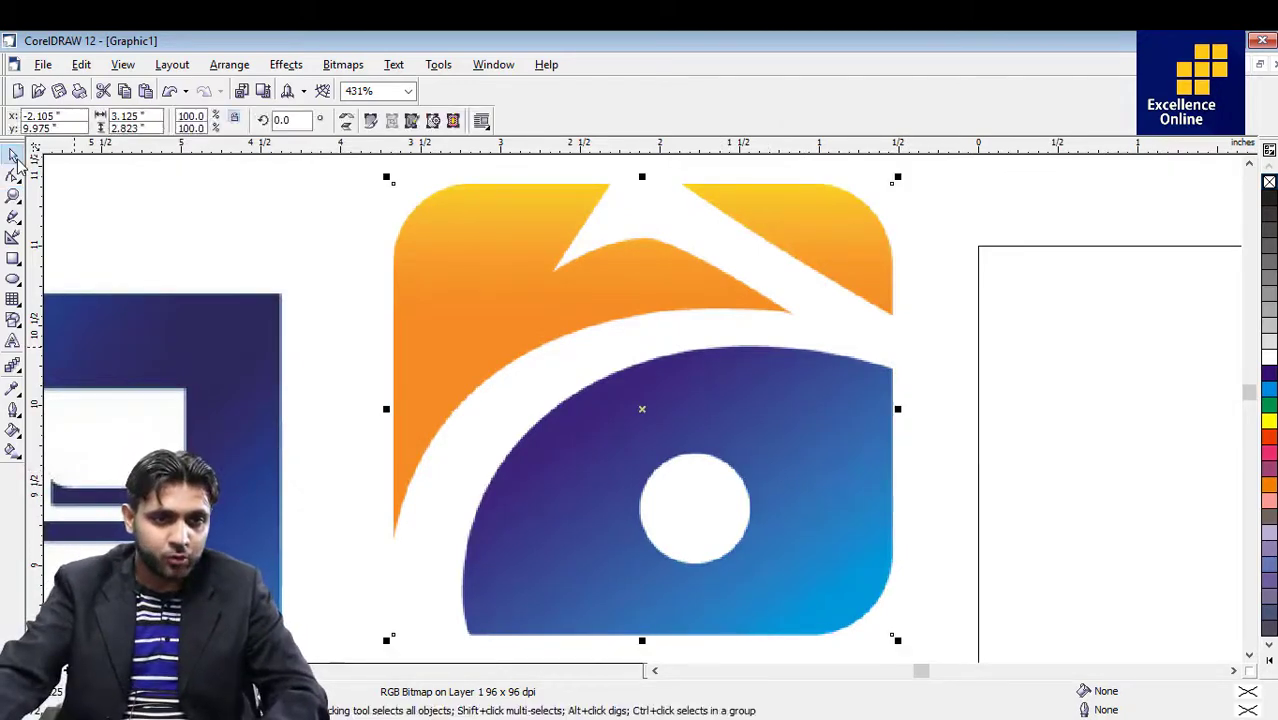
click(350, 241)
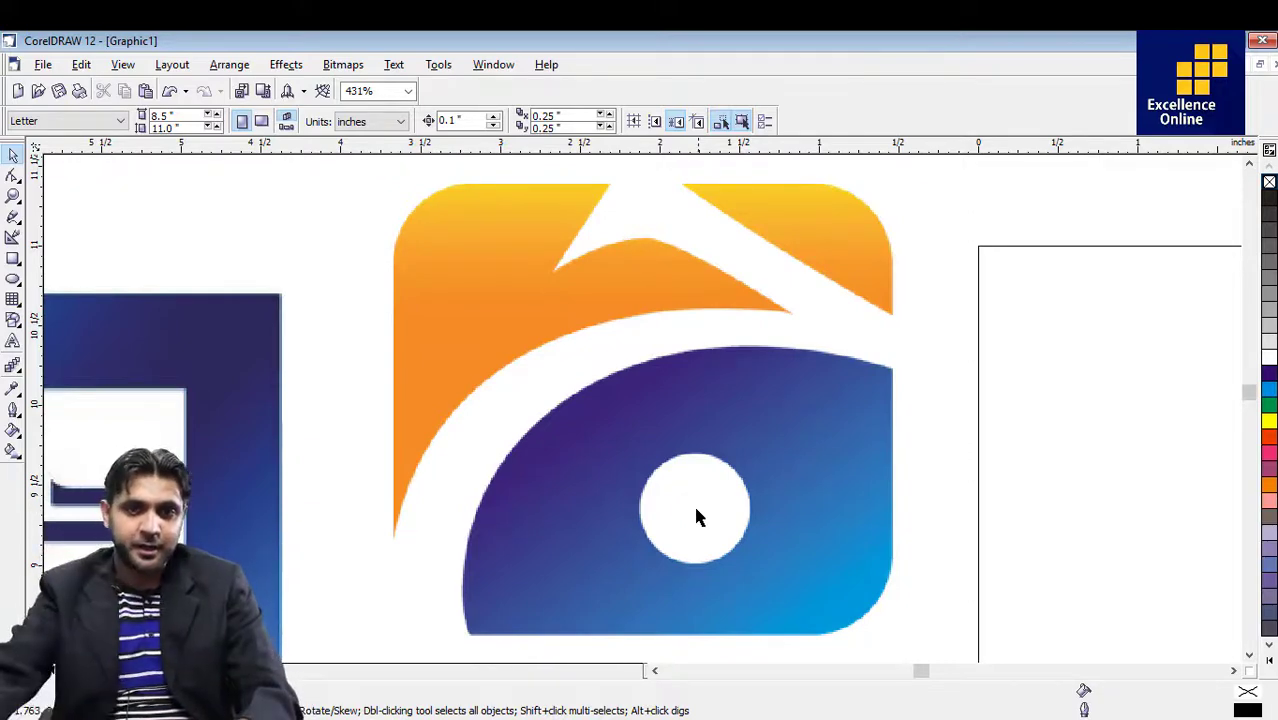
click(13, 259)
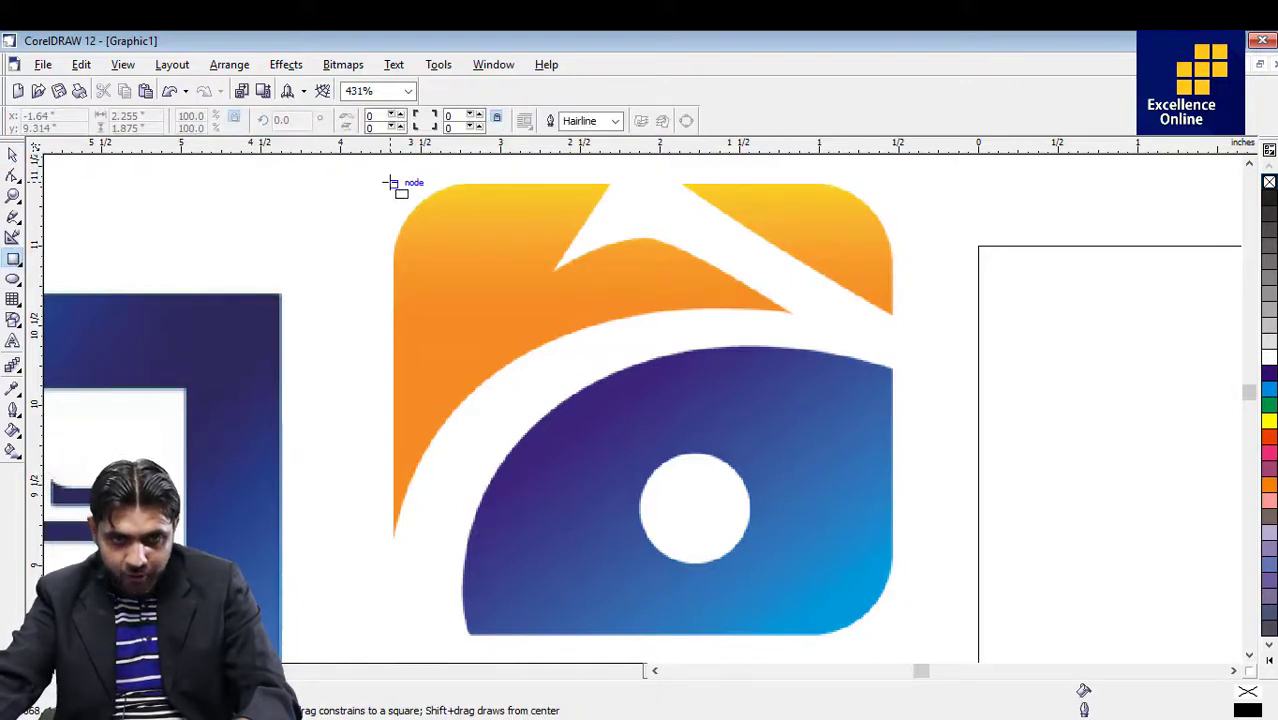
drag(394, 184, 892, 634)
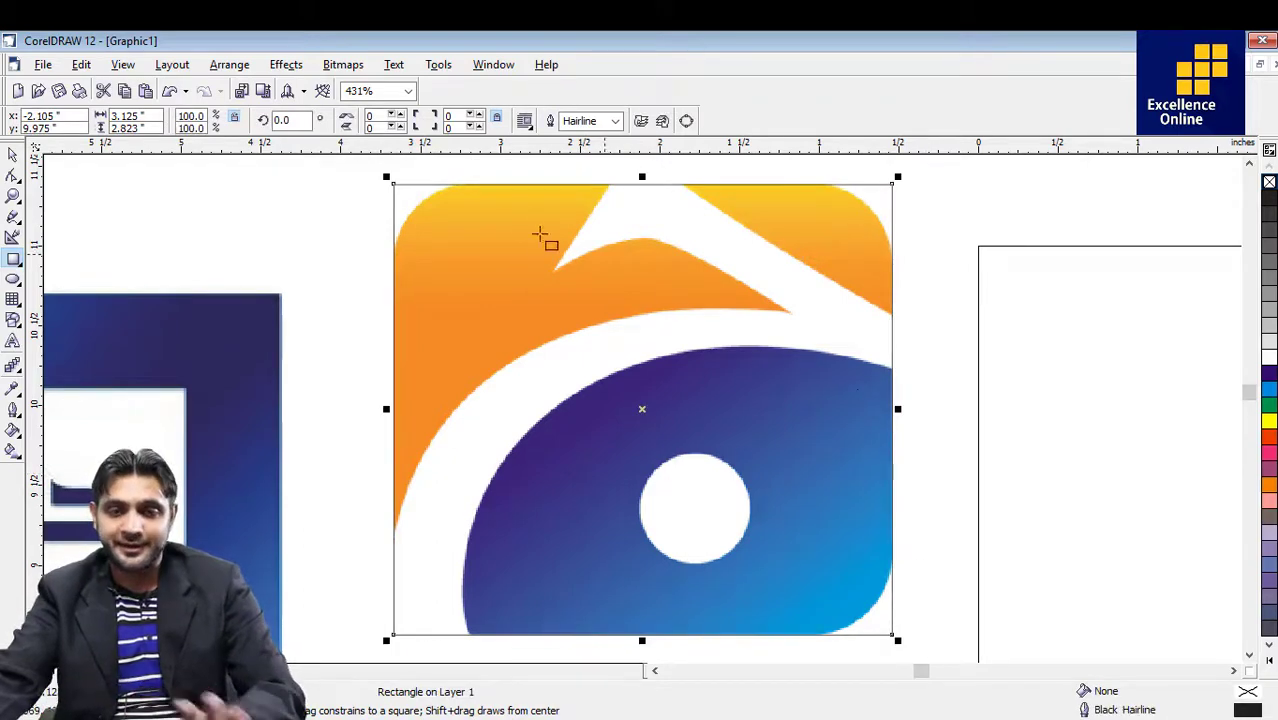
click(12, 175)
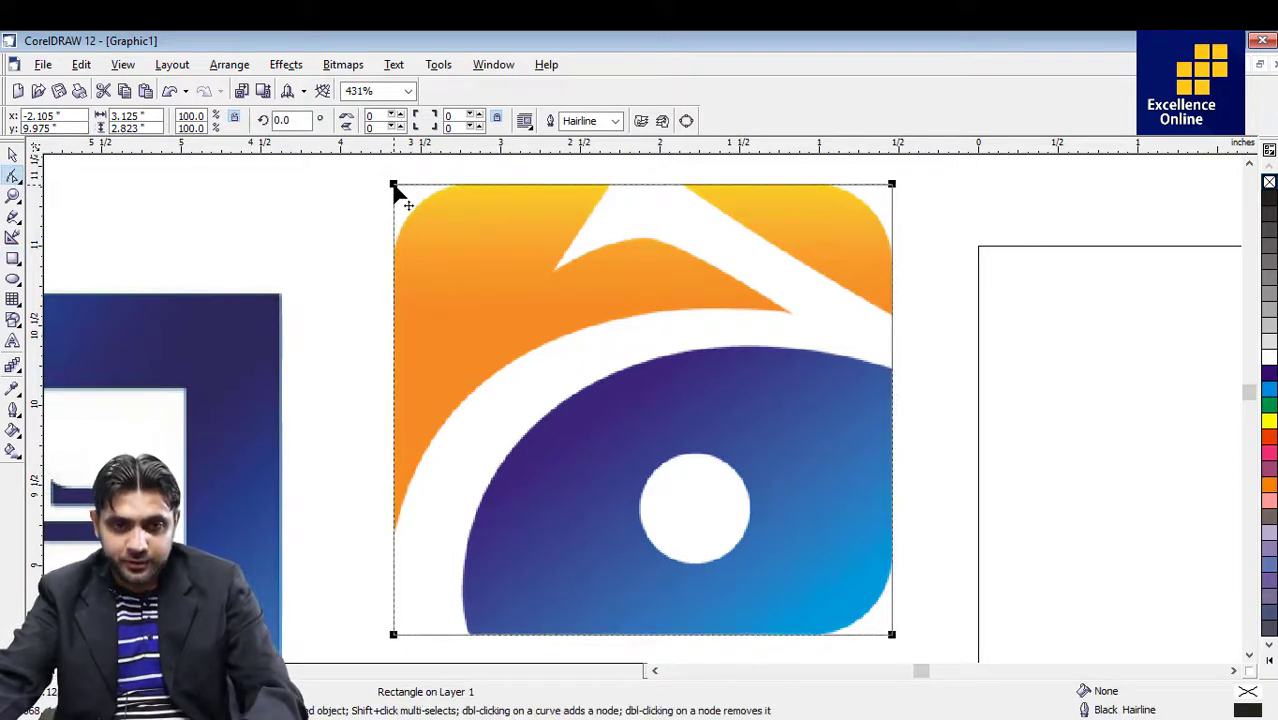
drag(395, 190, 396, 258)
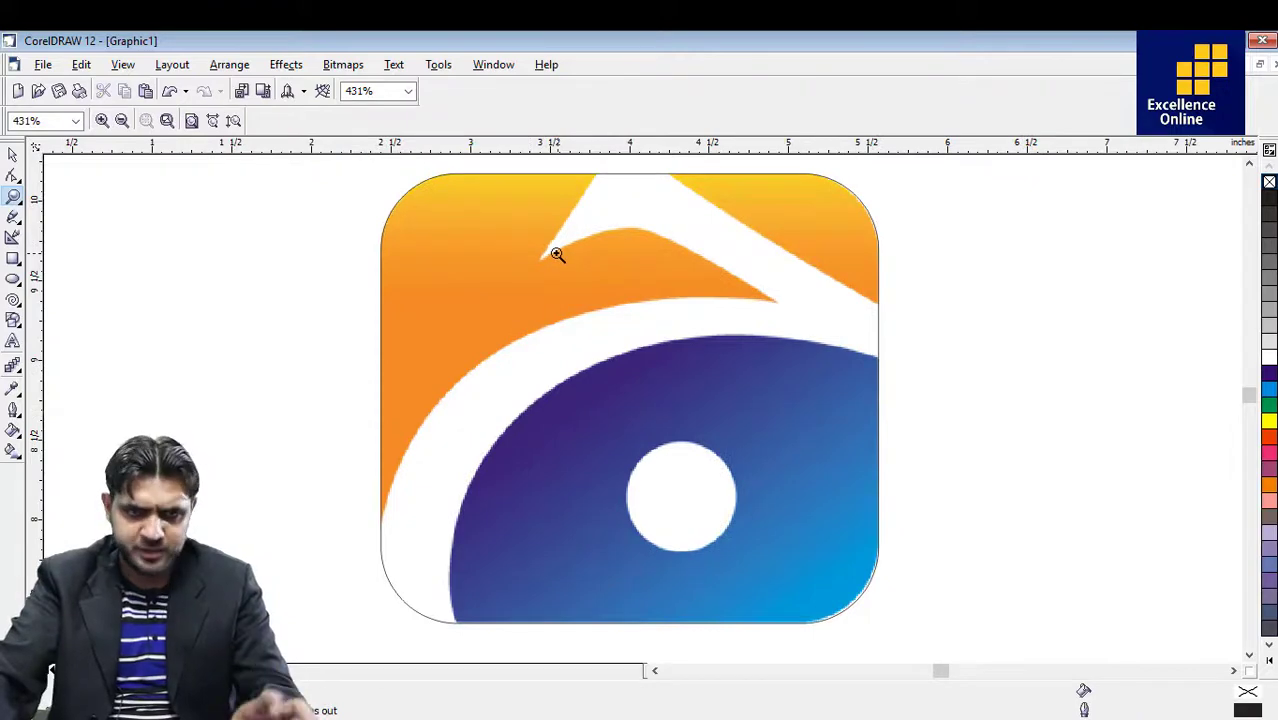
Trace the orange side of the white swoosh with straight Freehand segments, from above the logo's top edge to its lower-left corner.
click(13, 219)
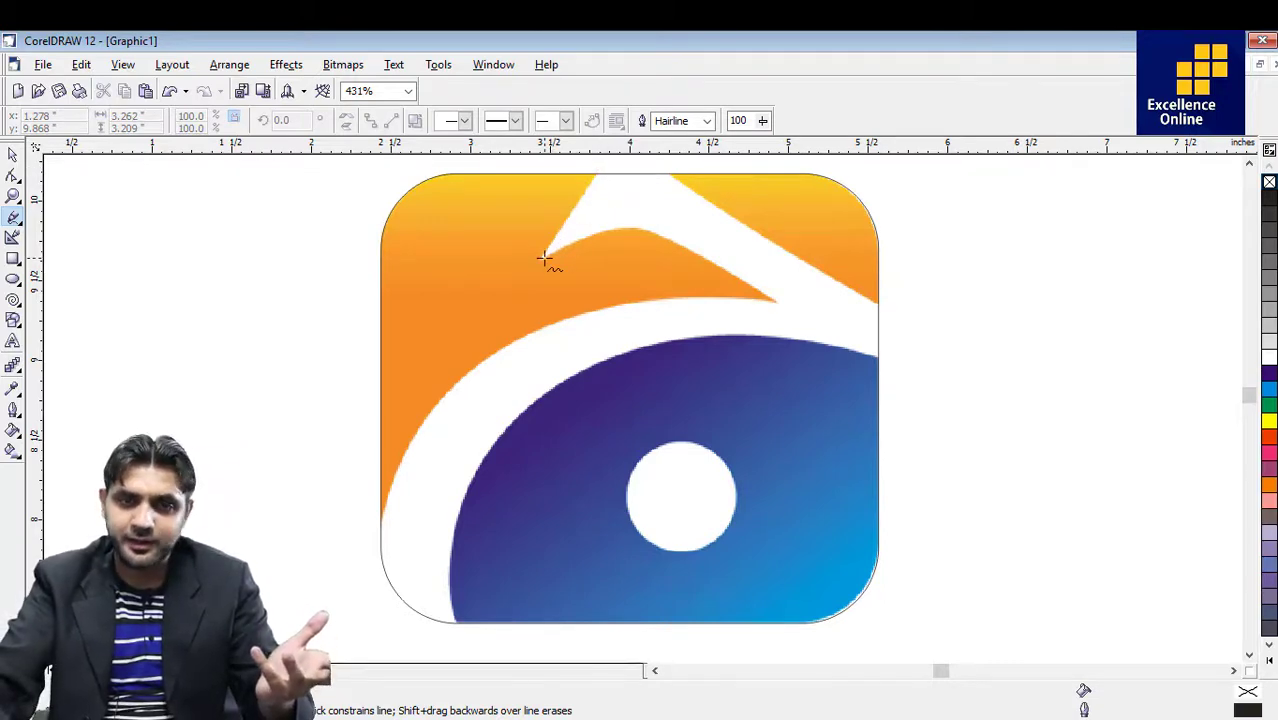
click(603, 165)
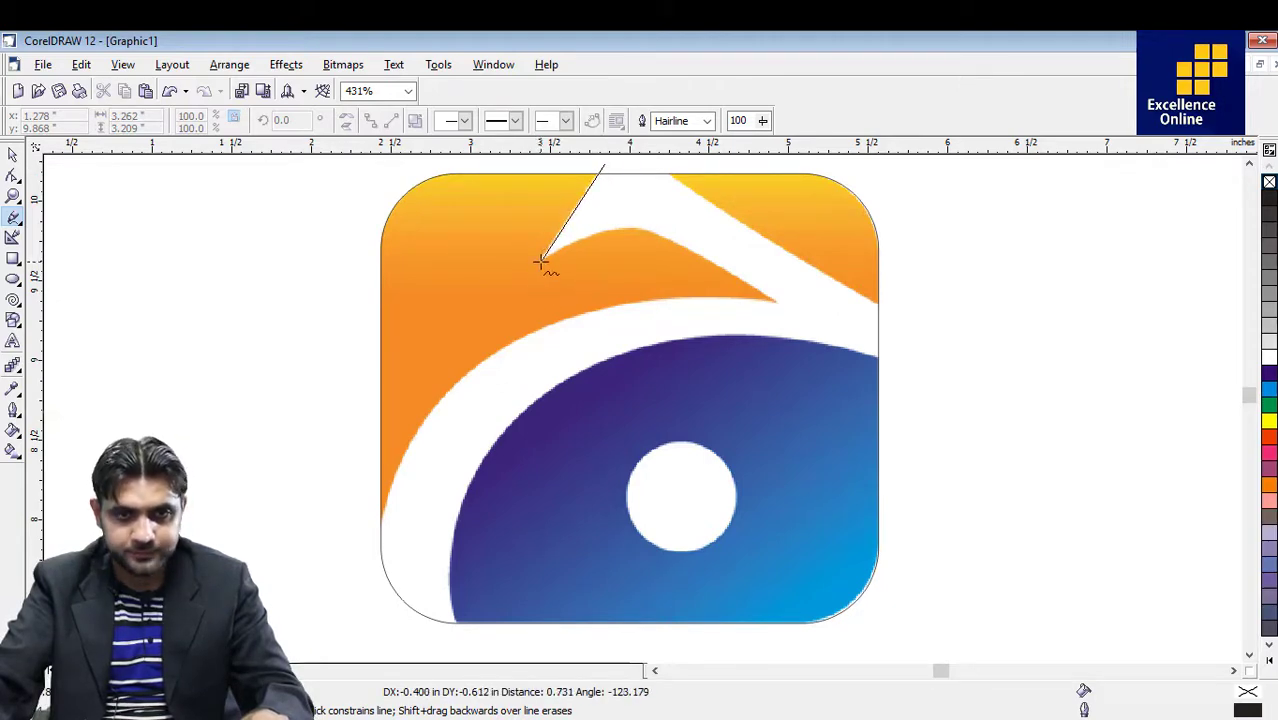
click(540, 262)
click(540, 262)
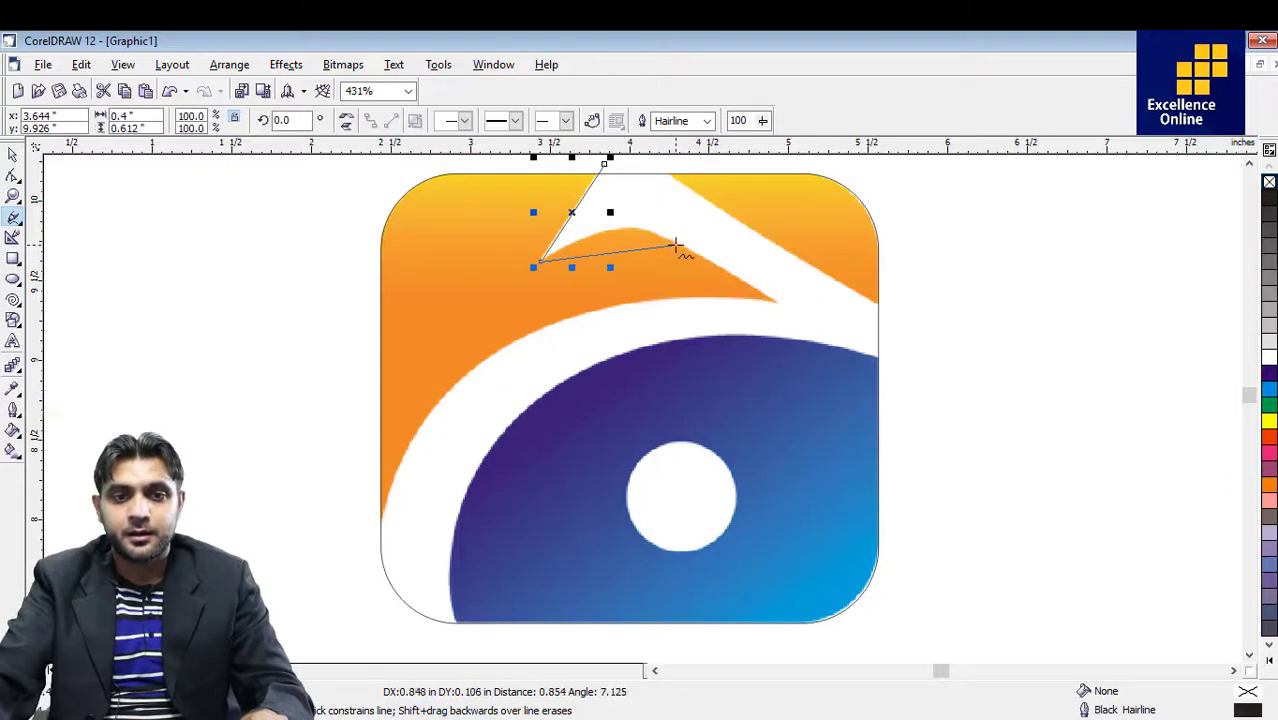
click(677, 242)
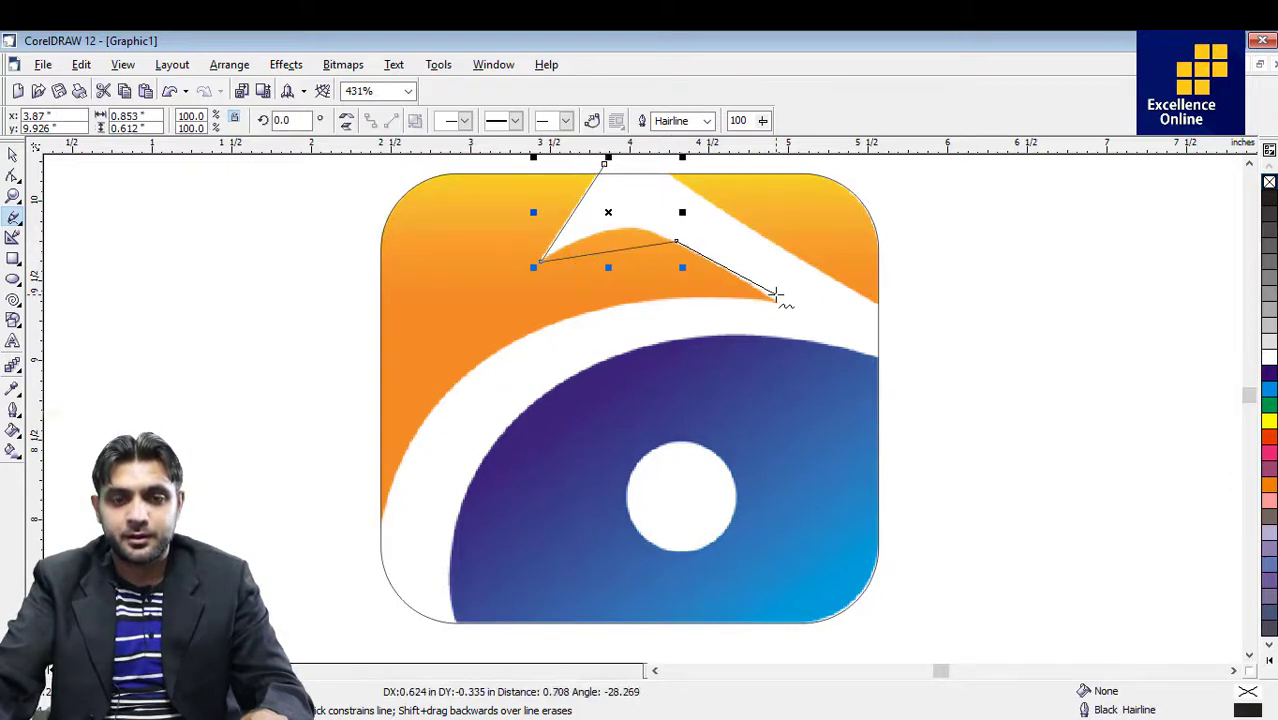
click(778, 303)
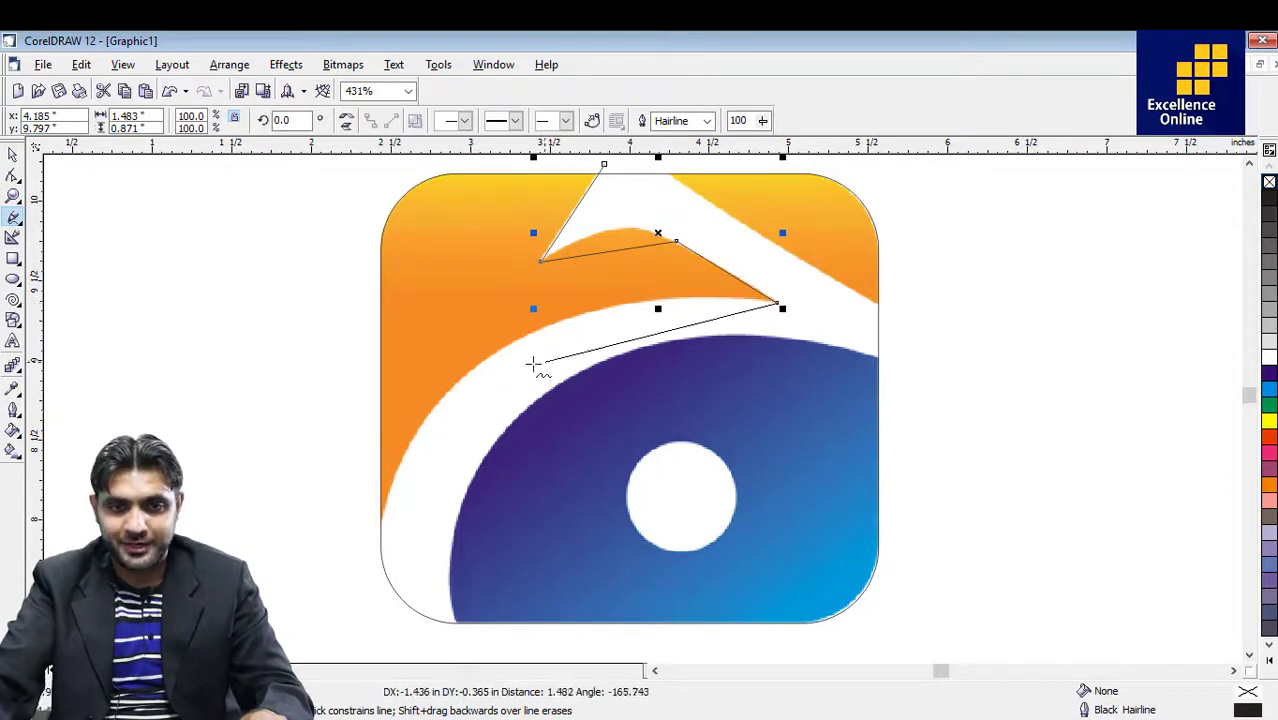
click(485, 358)
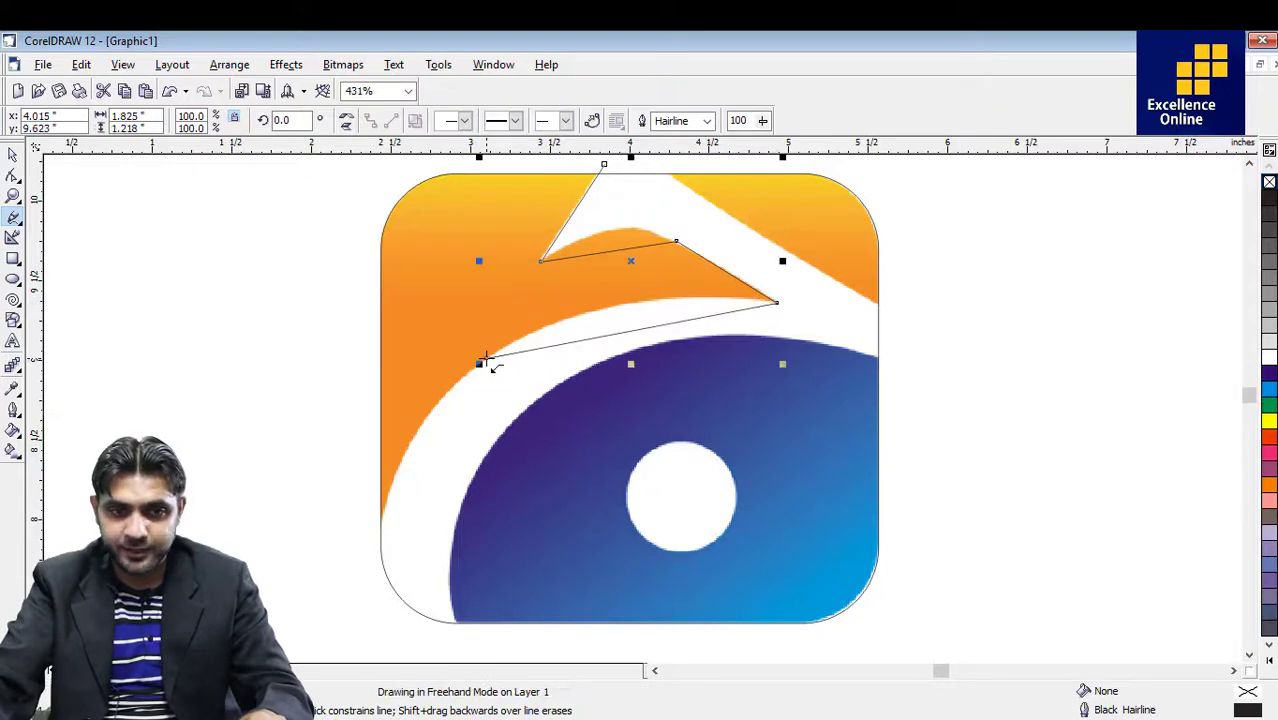
double_click(378, 598)
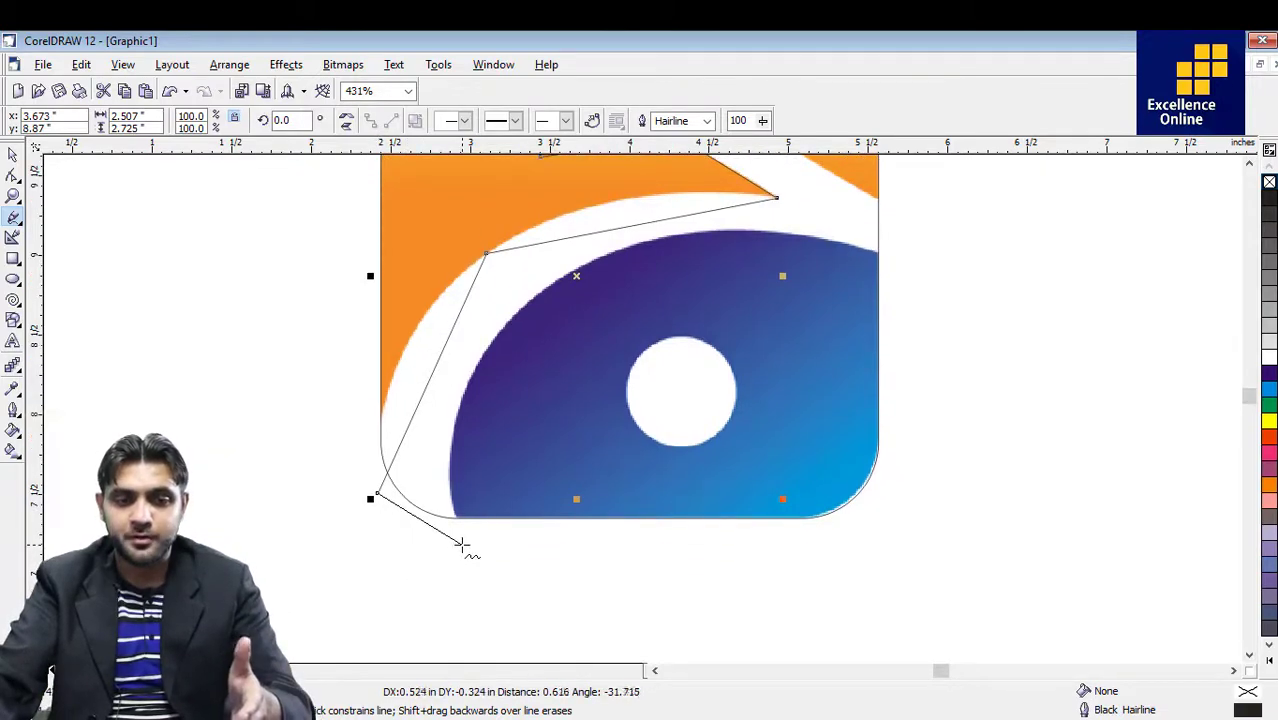
Continue the Freehand outline along the blue shape and past the logo's right edge, closing it at the starting point above the logo.
click(461, 543)
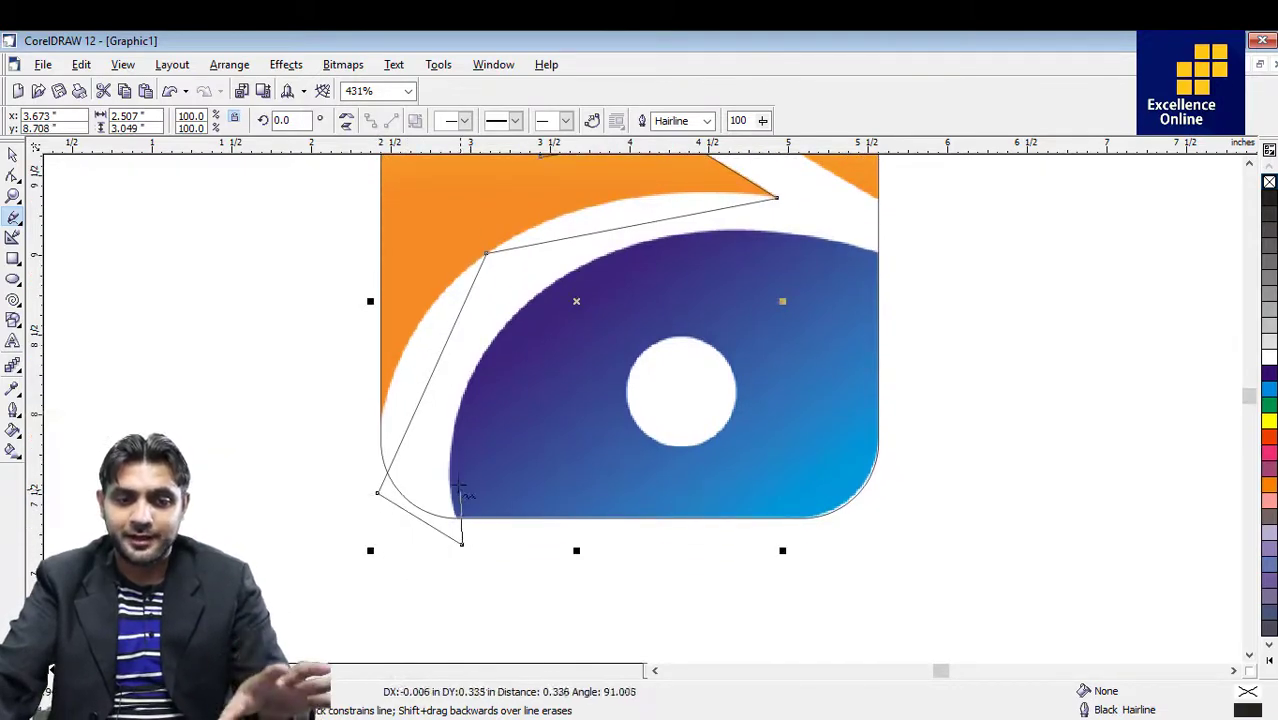
click(607, 253)
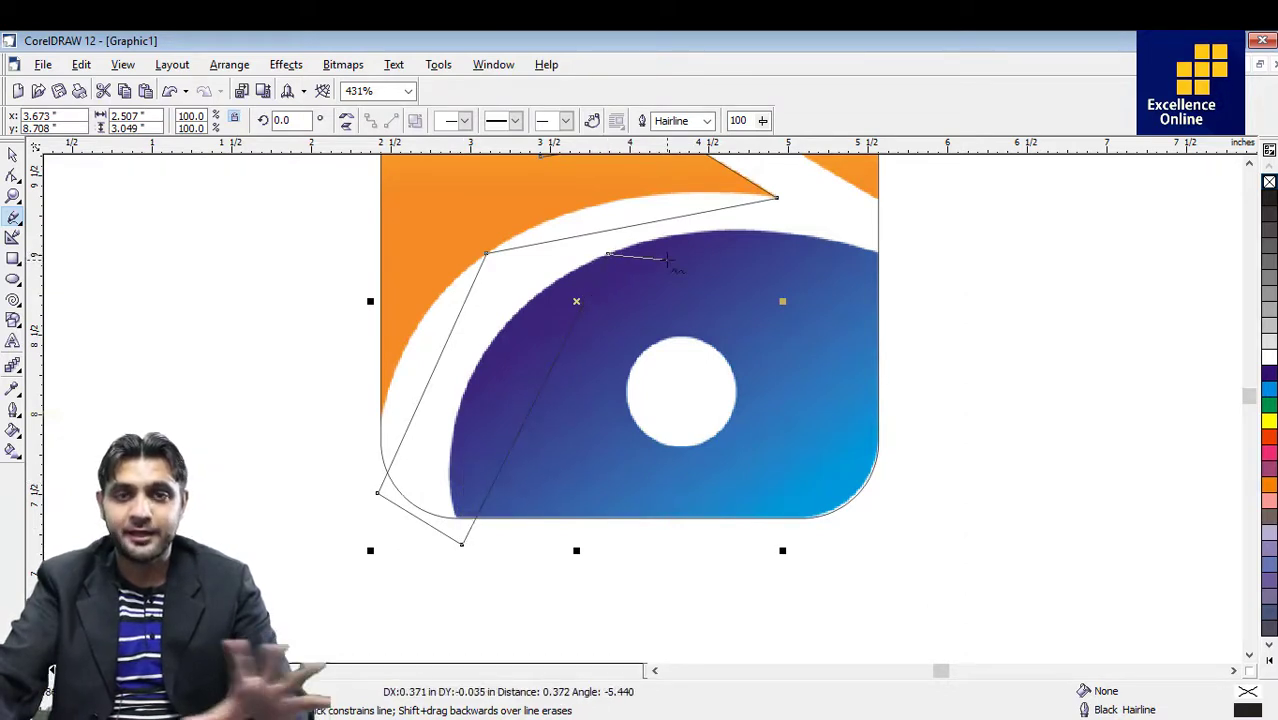
click(893, 261)
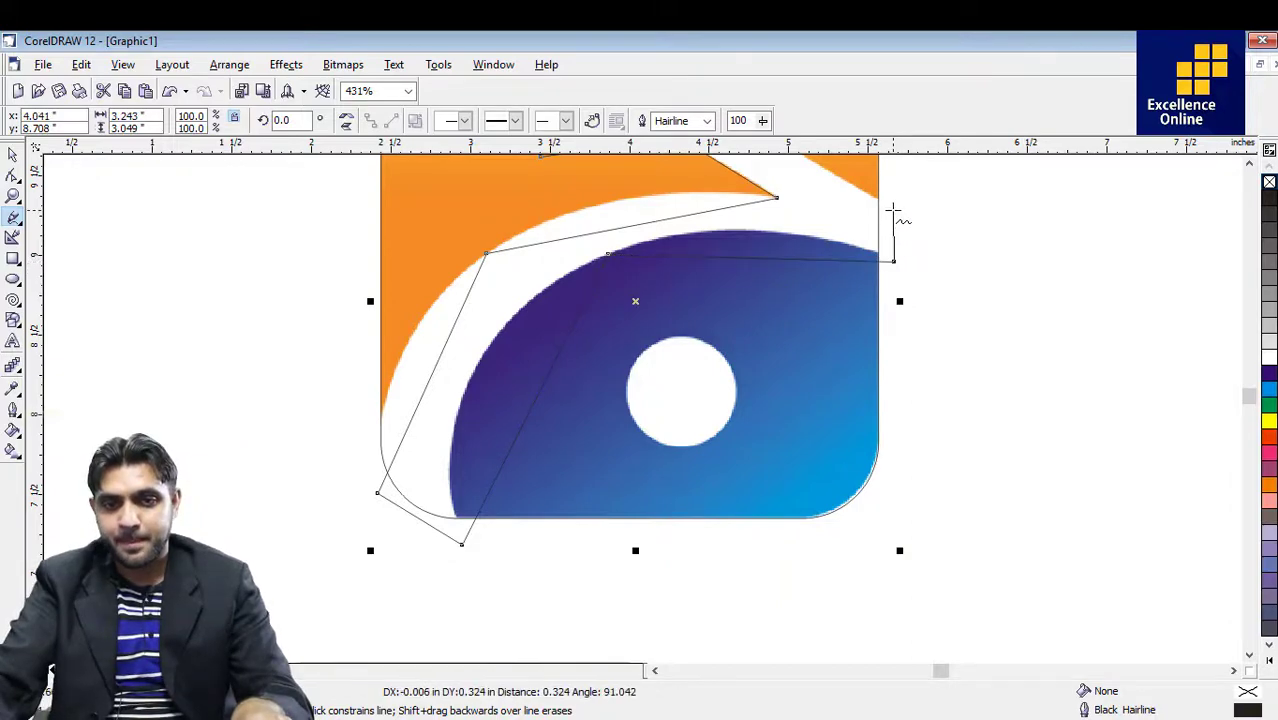
click(893, 209)
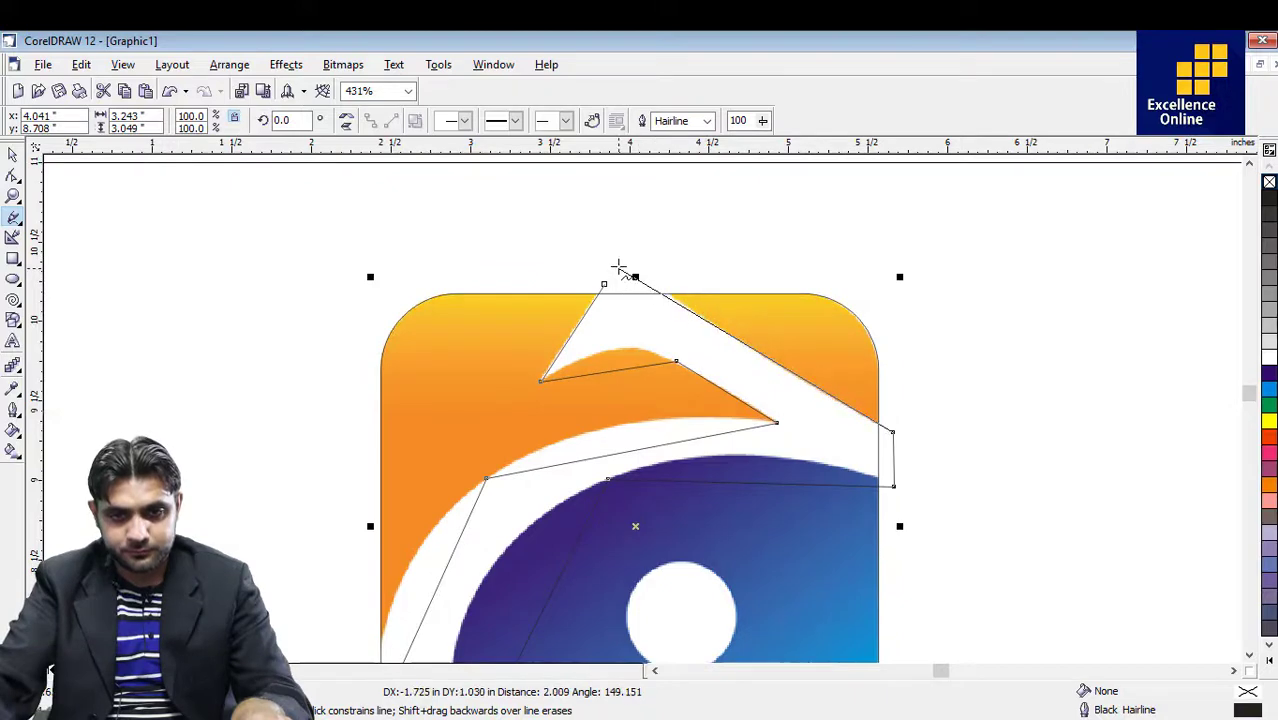
click(619, 267)
click(605, 285)
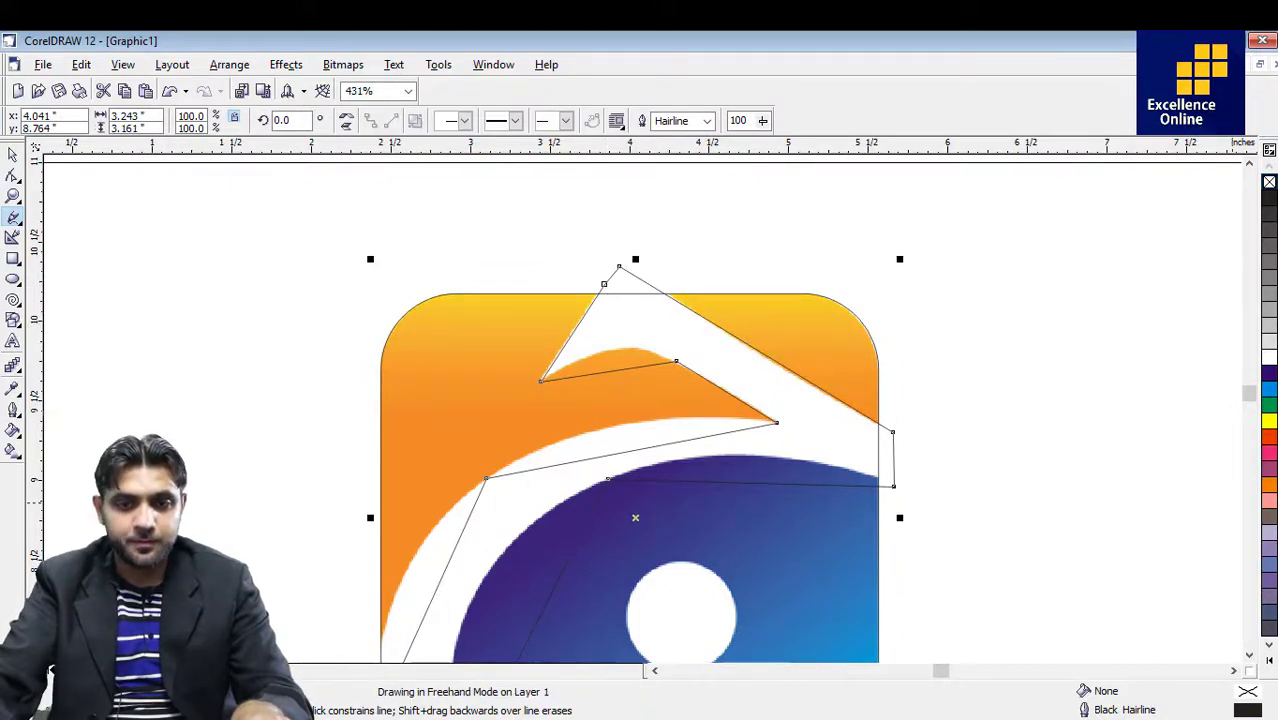
click(1249, 656)
click(1249, 658)
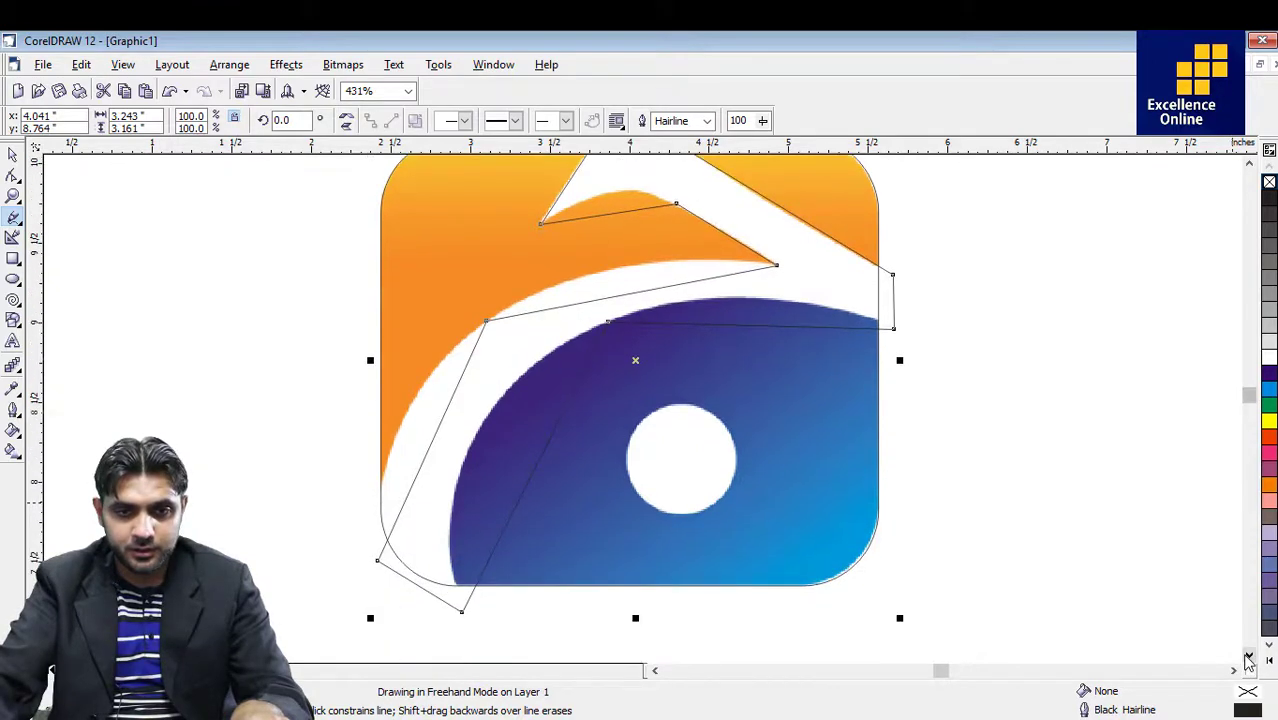
click(1249, 164)
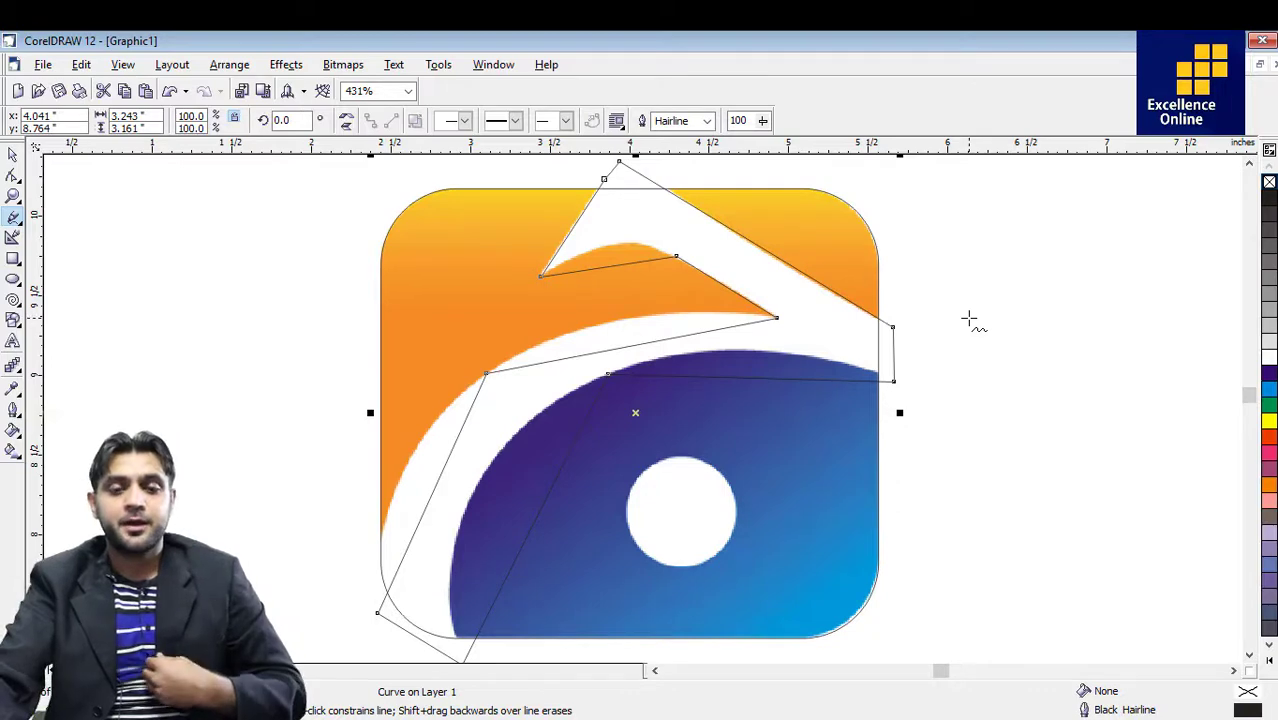
Draw a circle about 0.7 inches in diameter over the logo's white hole, and select the traced swoosh outline.
click(13, 280)
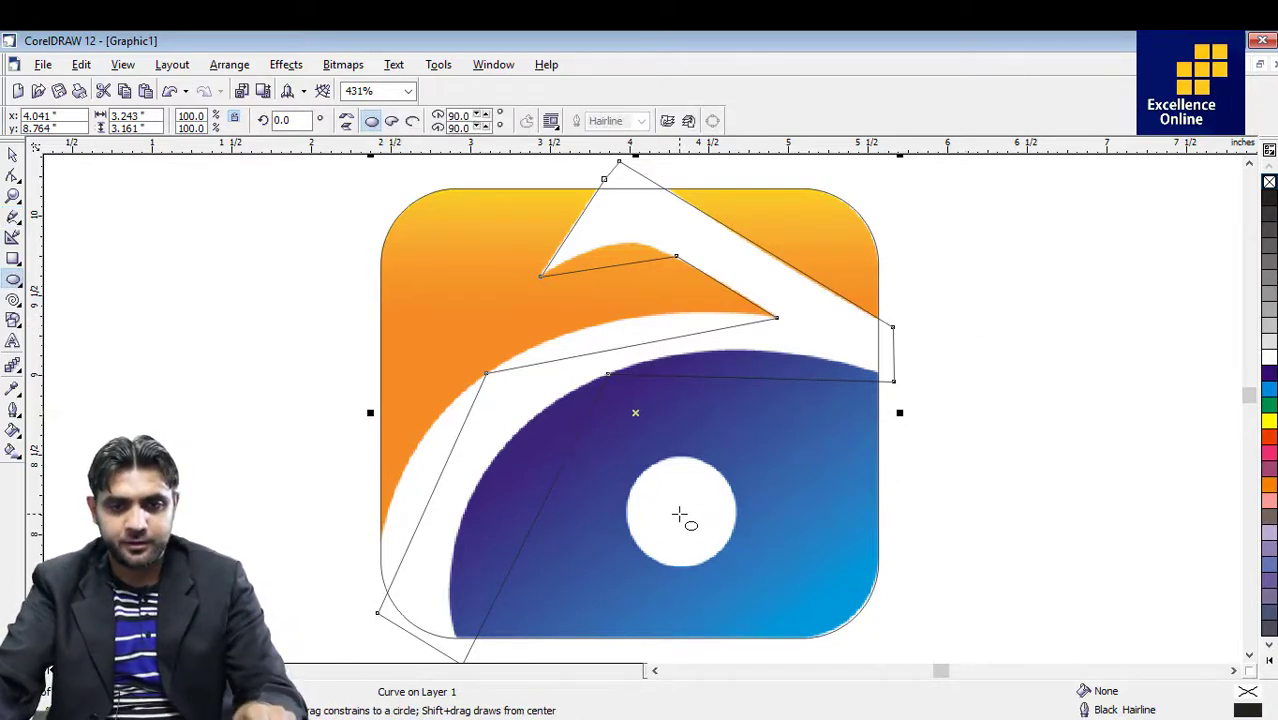
drag(685, 516, 710, 458)
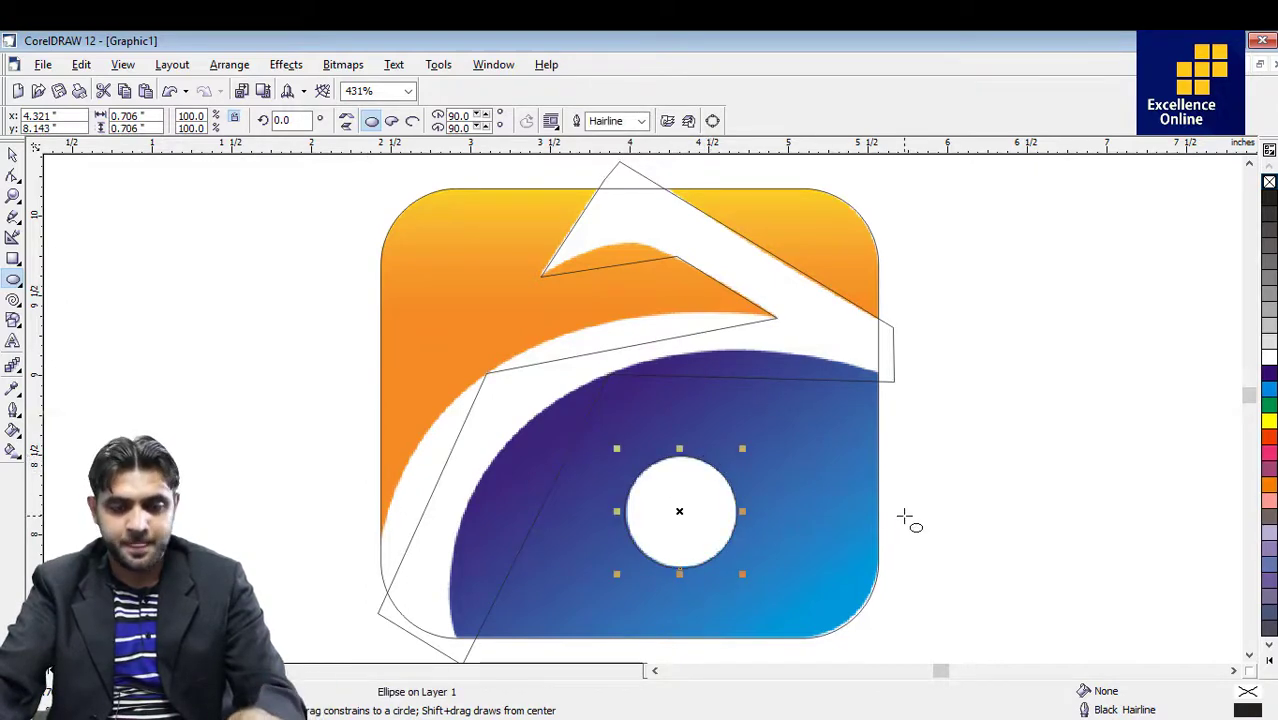
key(space)
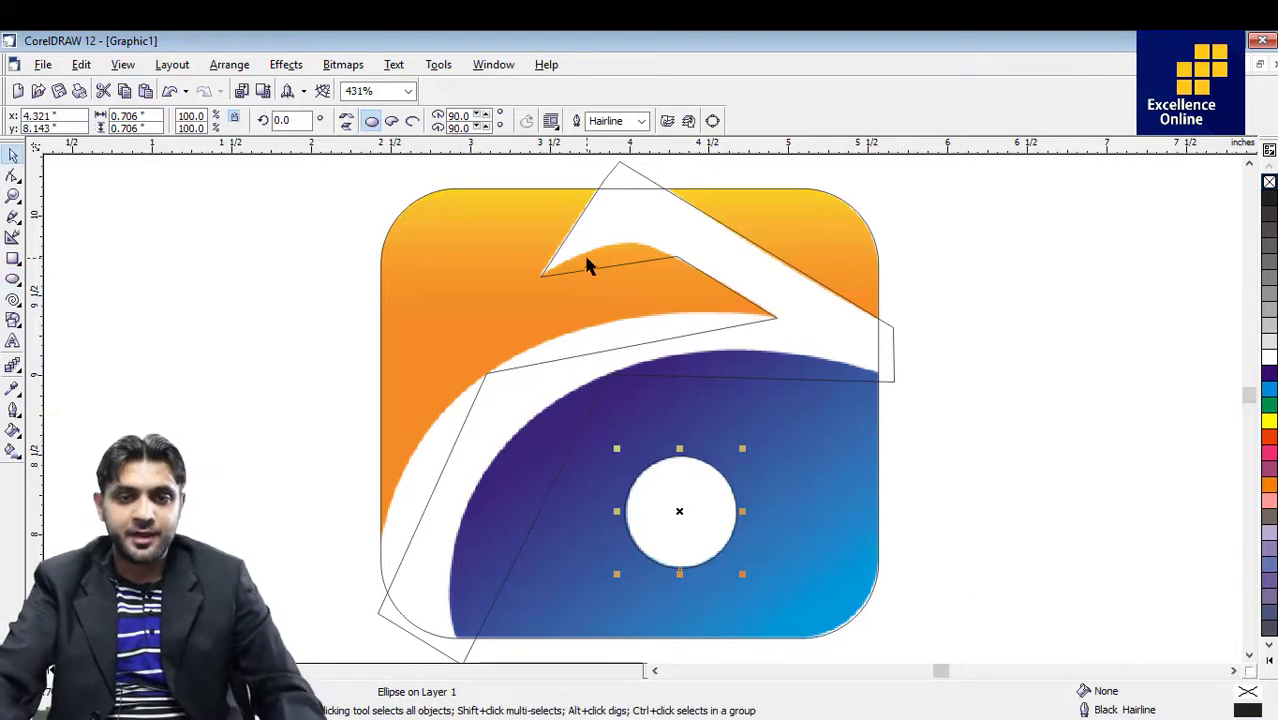
click(614, 266)
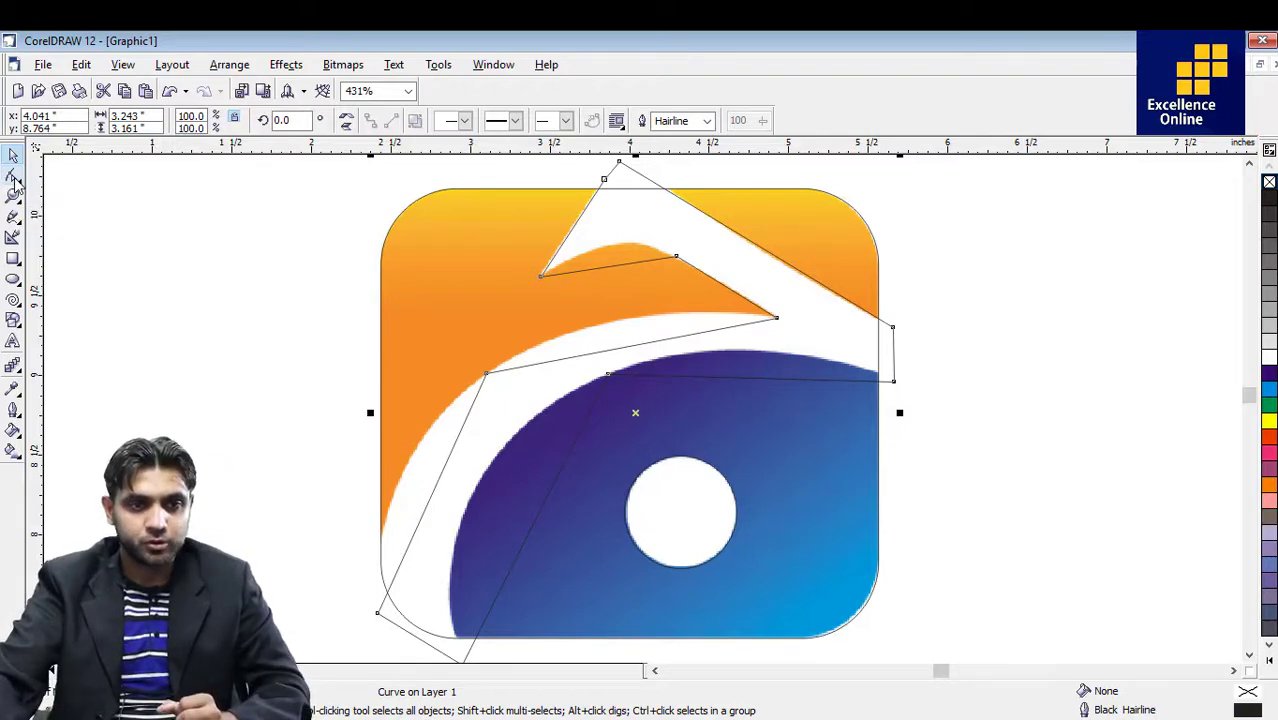
Select all nodes of the traced swoosh outline with the Shape tool and convert its straight lines to curves.
click(13, 176)
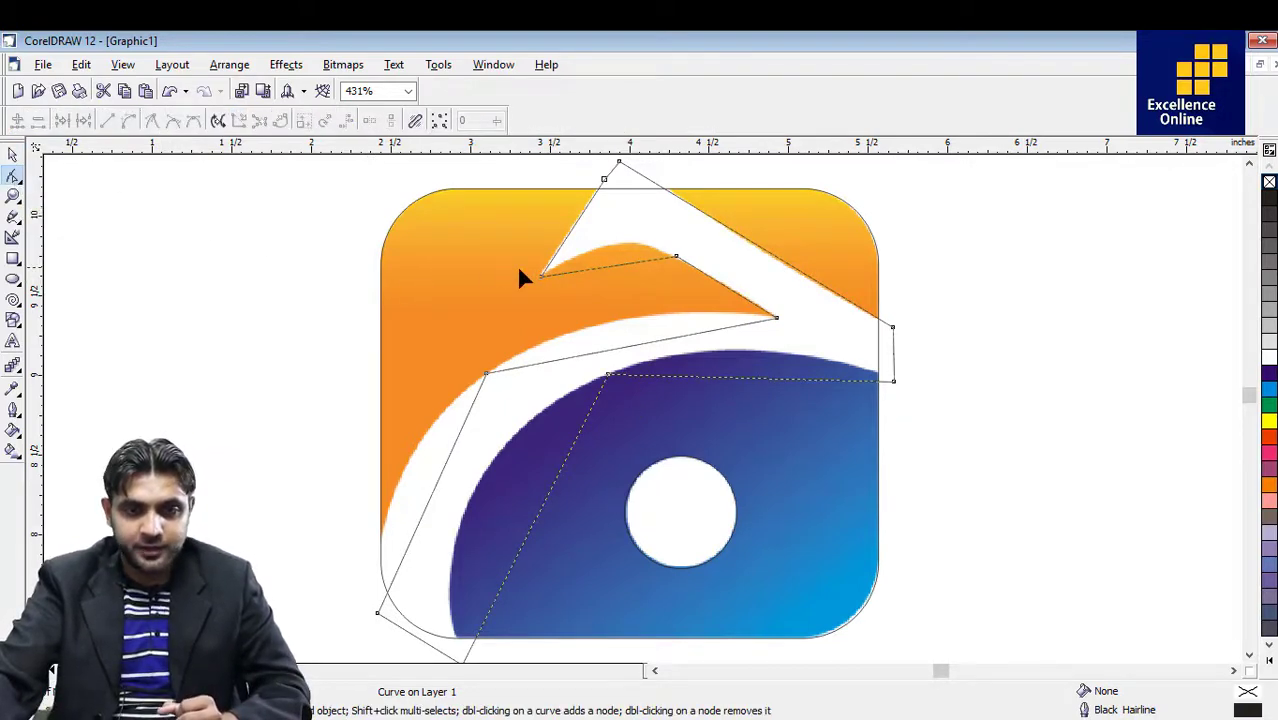
click(613, 266)
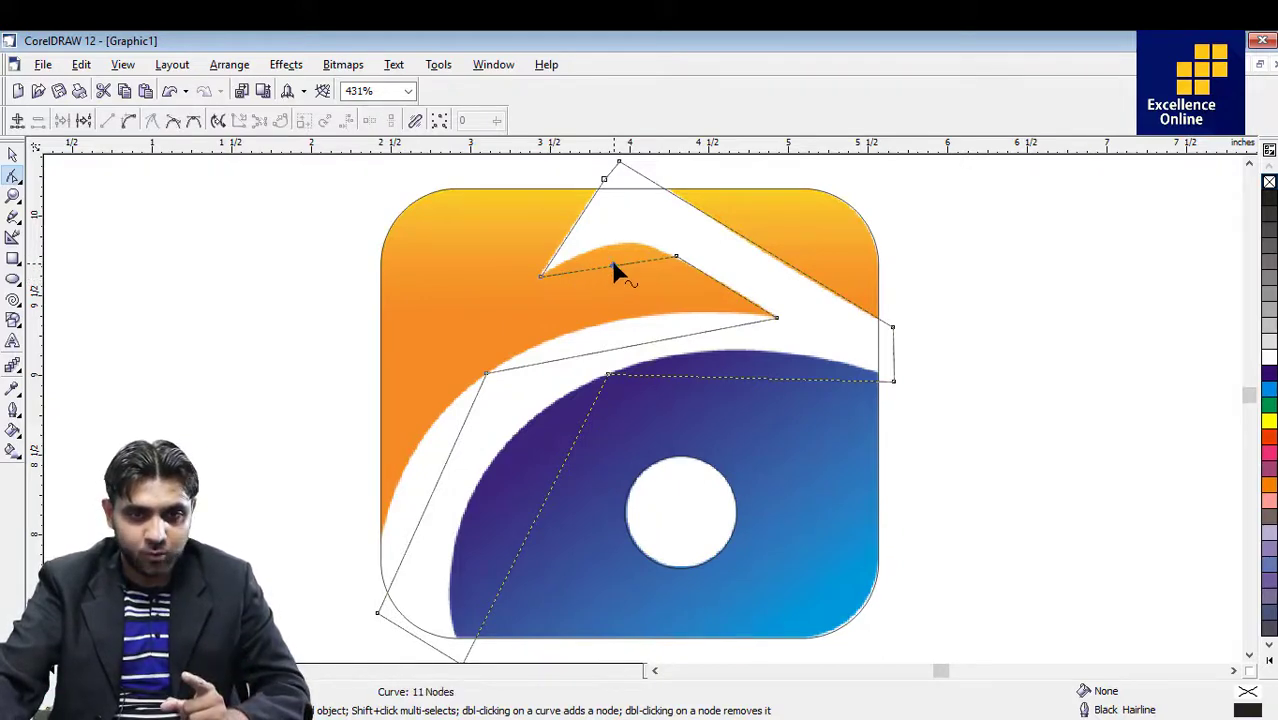
click(438, 124)
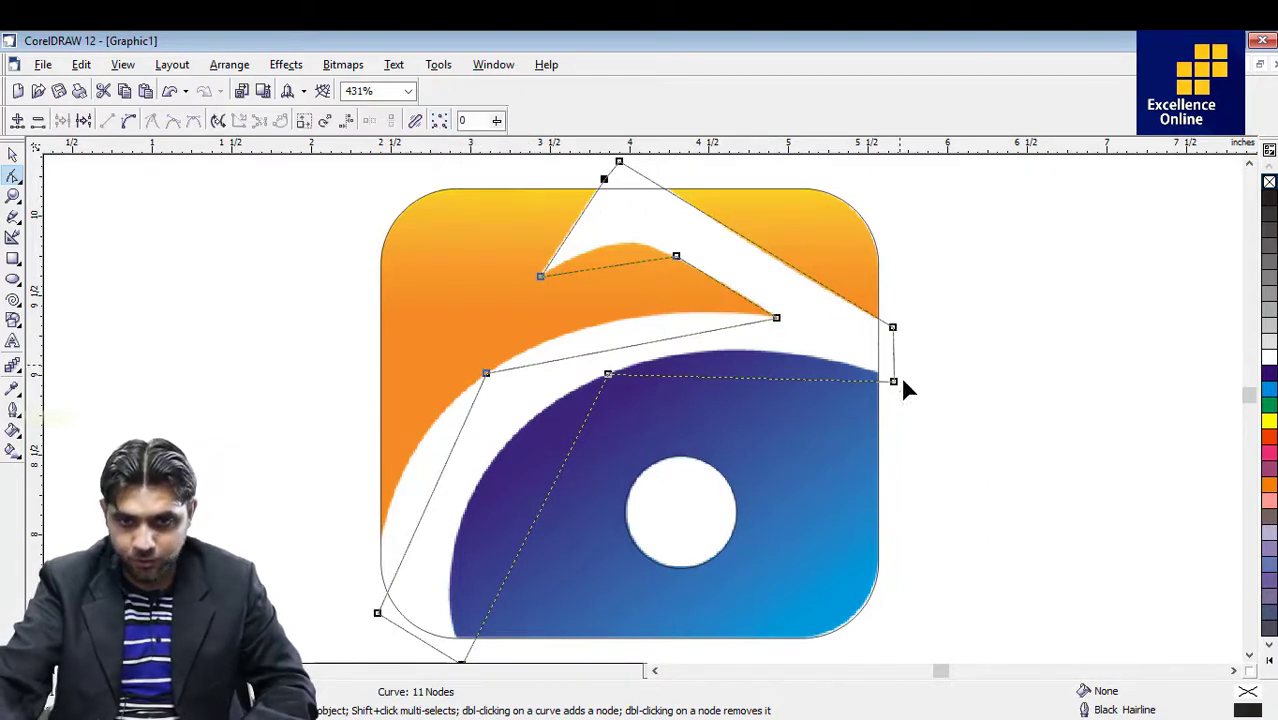
click(130, 120)
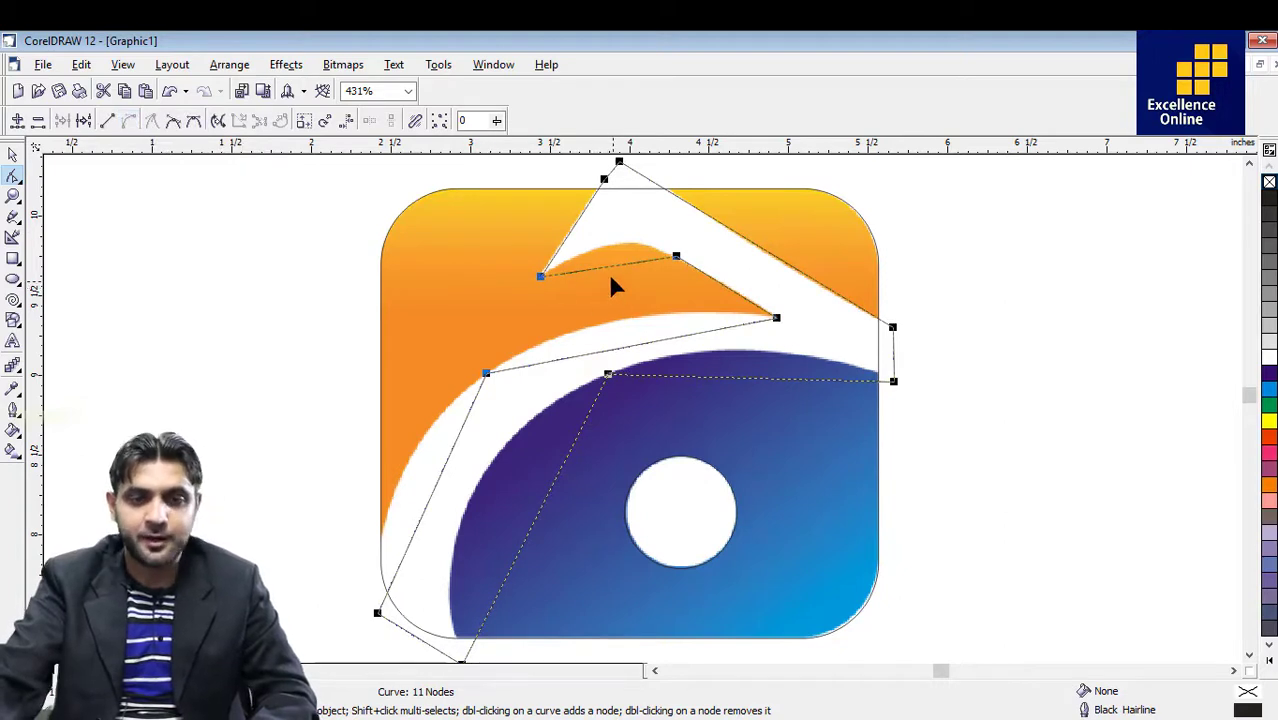
Bend the swoosh outline's segments along the orange shapes, from the upper notch to the logo's lower-left edge, to match the artwork.
drag(605, 266, 609, 247)
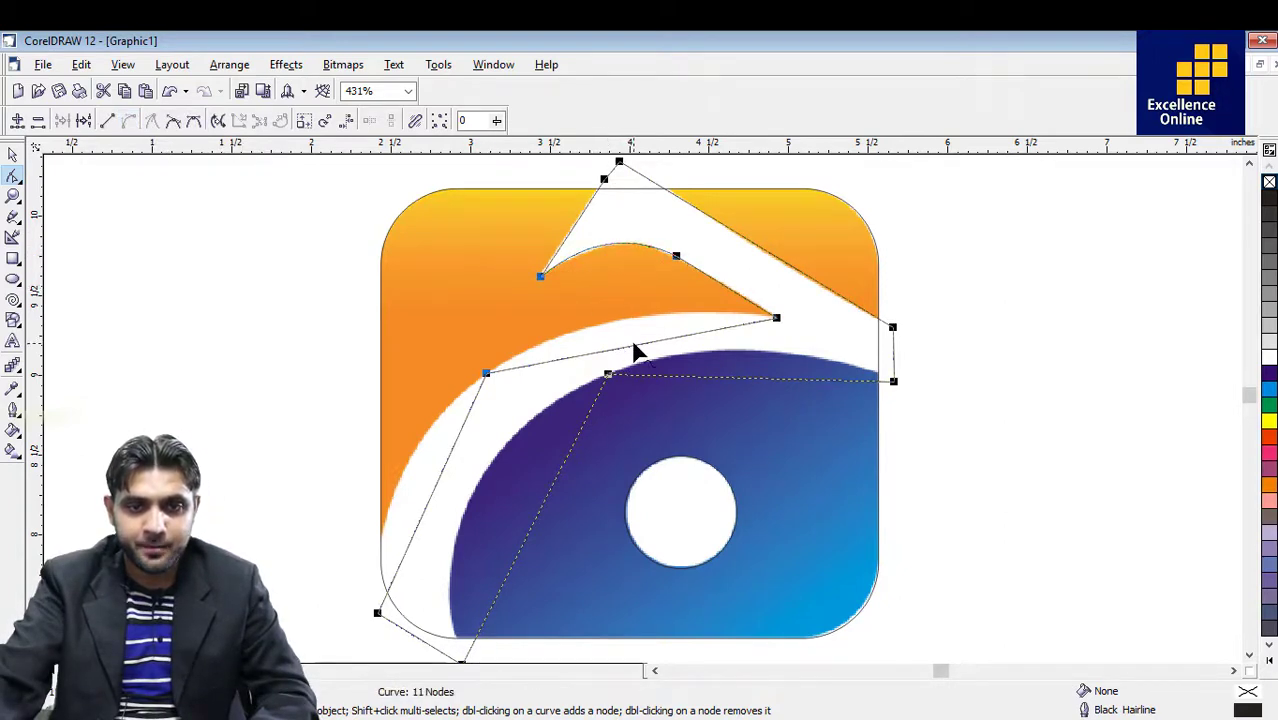
drag(632, 350, 615, 323)
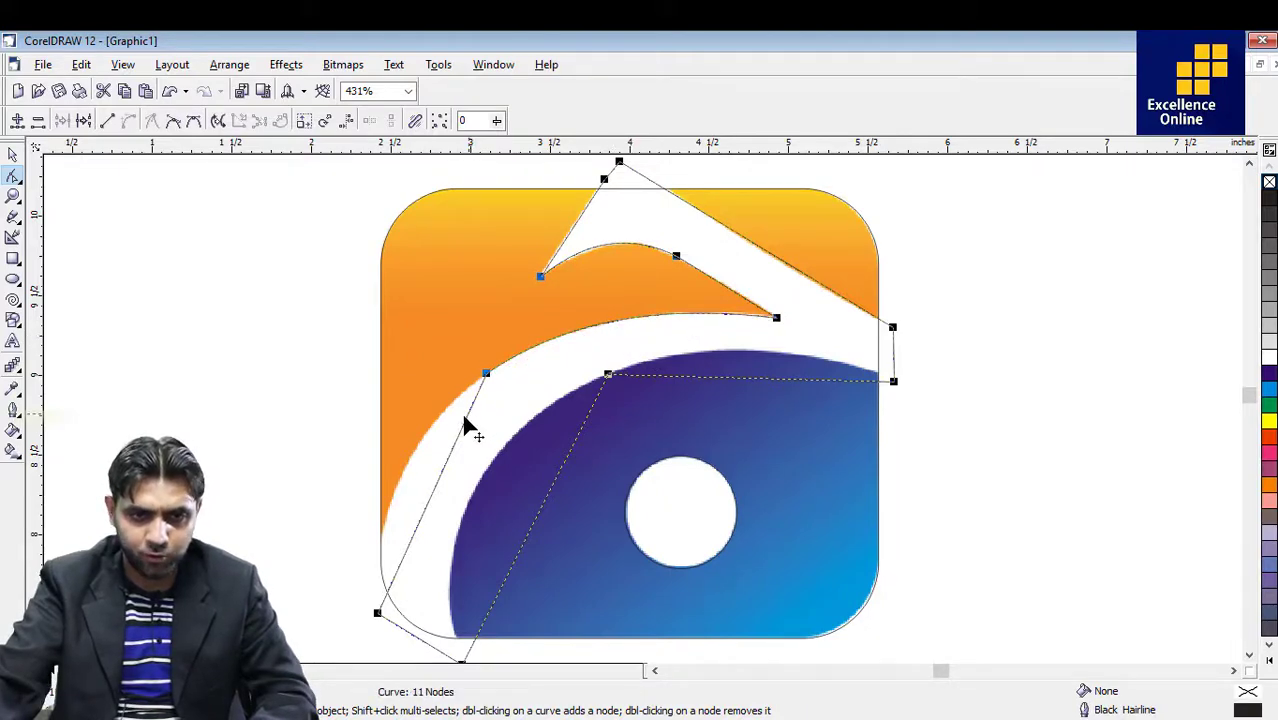
drag(463, 411, 438, 428)
drag(389, 574, 382, 586)
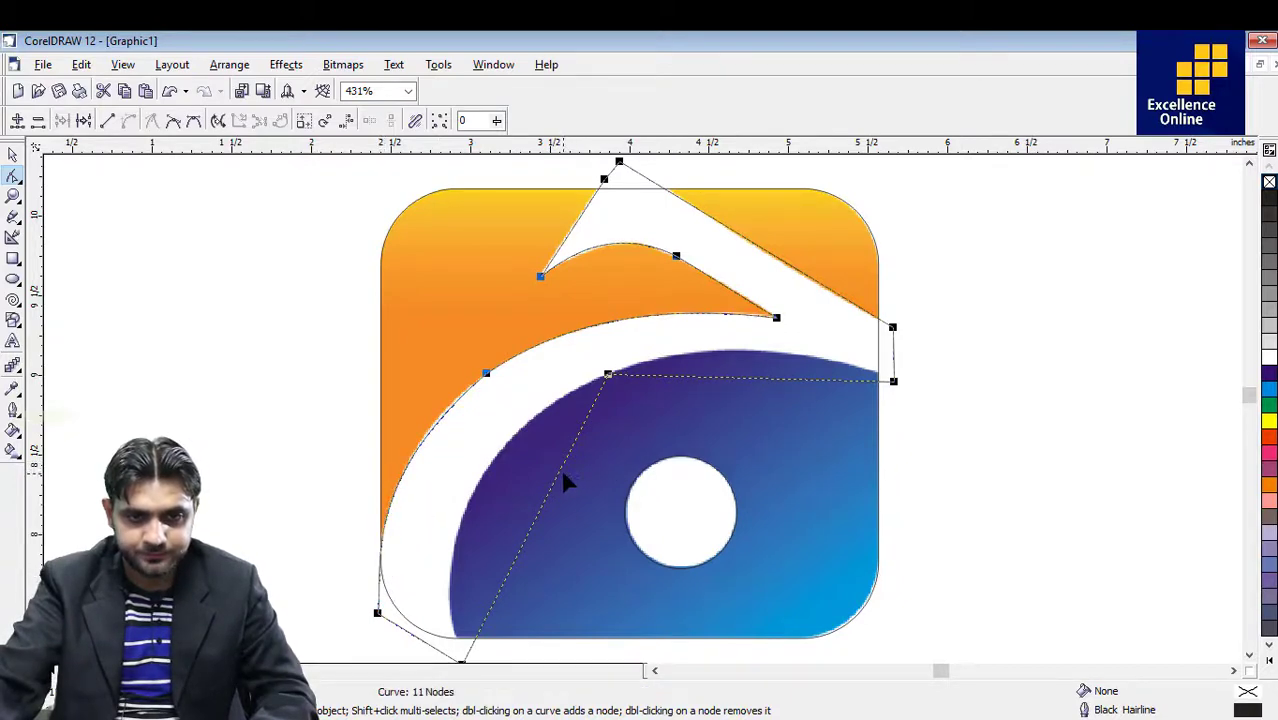
Curve the swoosh outline's inner segments along the blue shape's edge to past the logo's right side, and deselect the outline.
drag(562, 479, 493, 476)
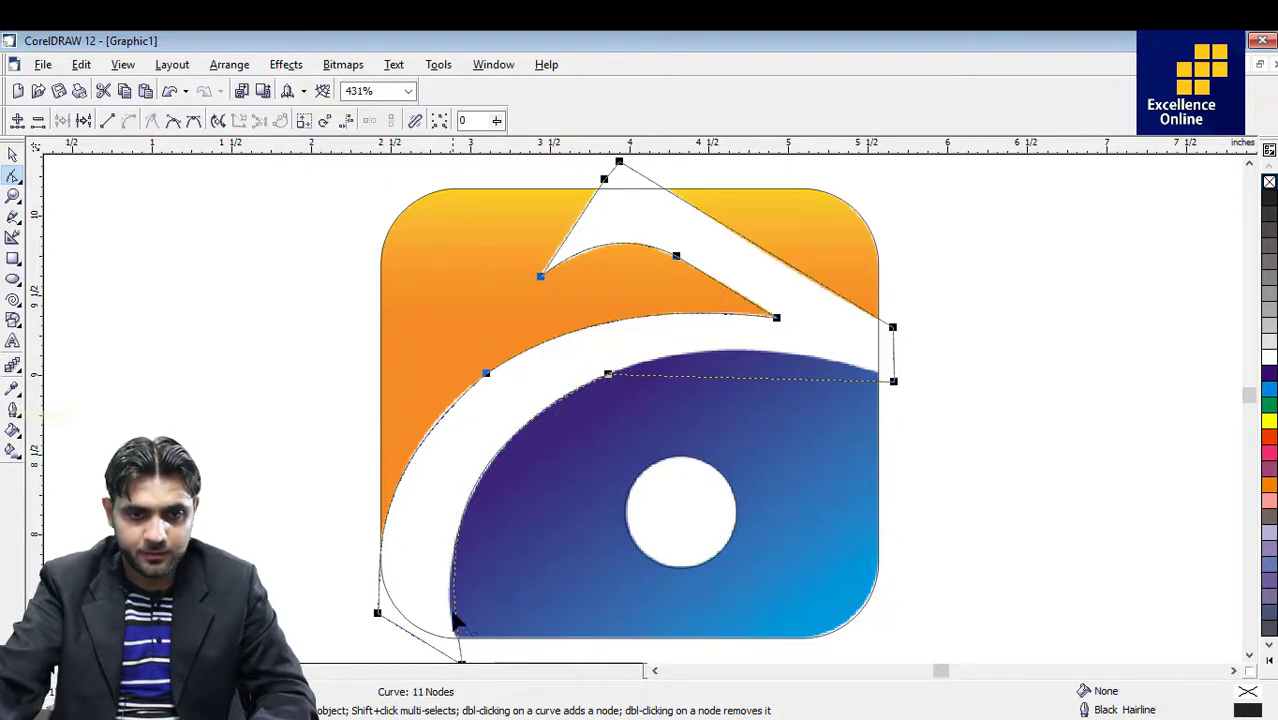
click(452, 622)
drag(452, 622, 455, 607)
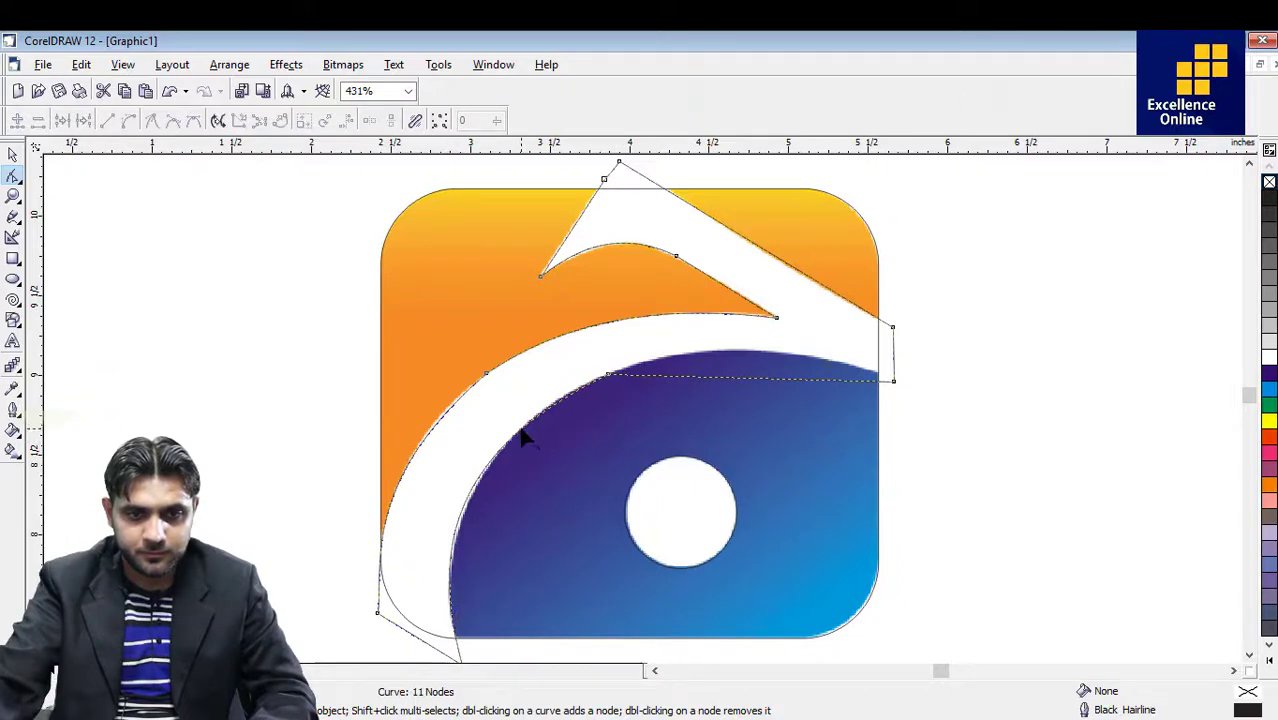
drag(522, 431, 534, 434)
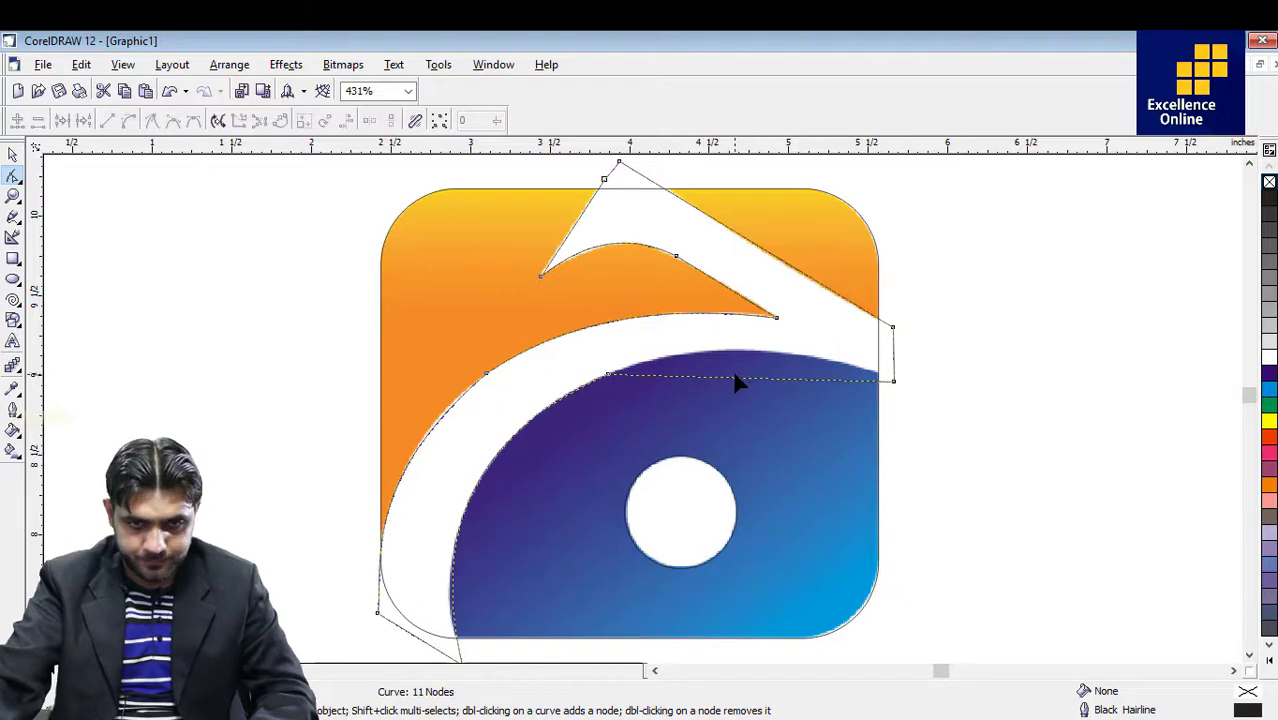
drag(731, 372, 740, 358)
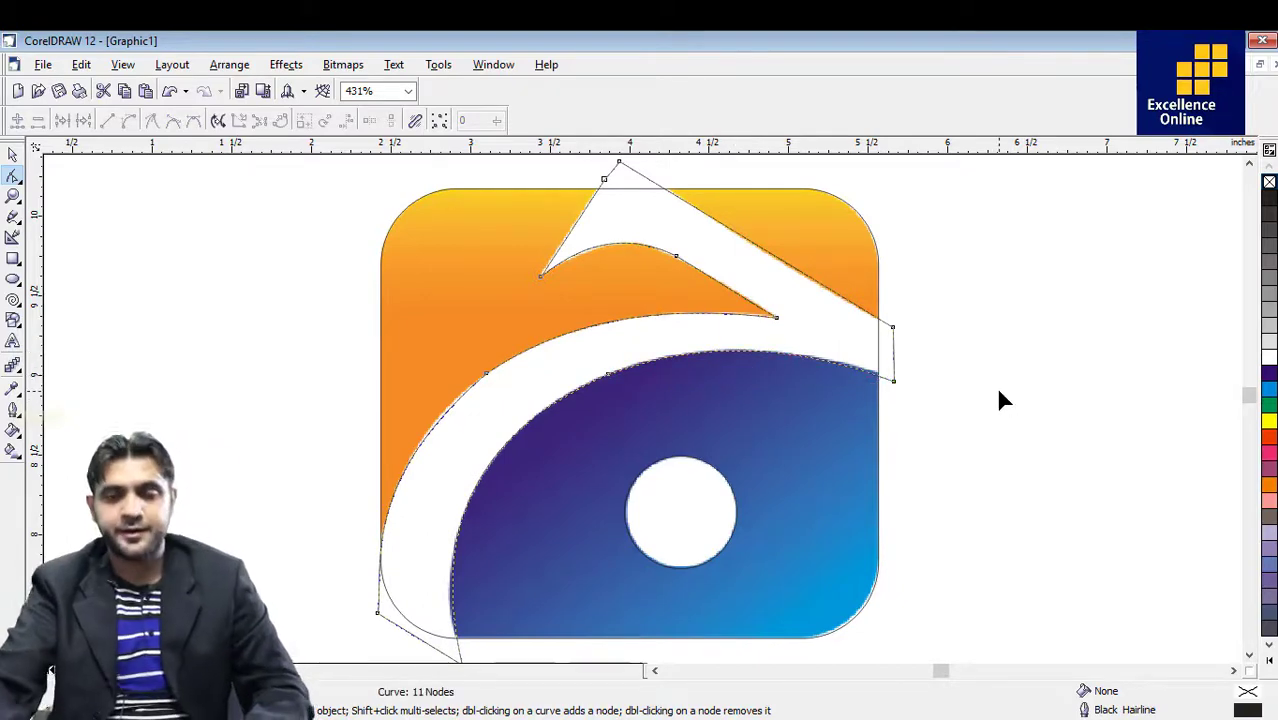
key(space)
scroll(955, 405, down, 2)
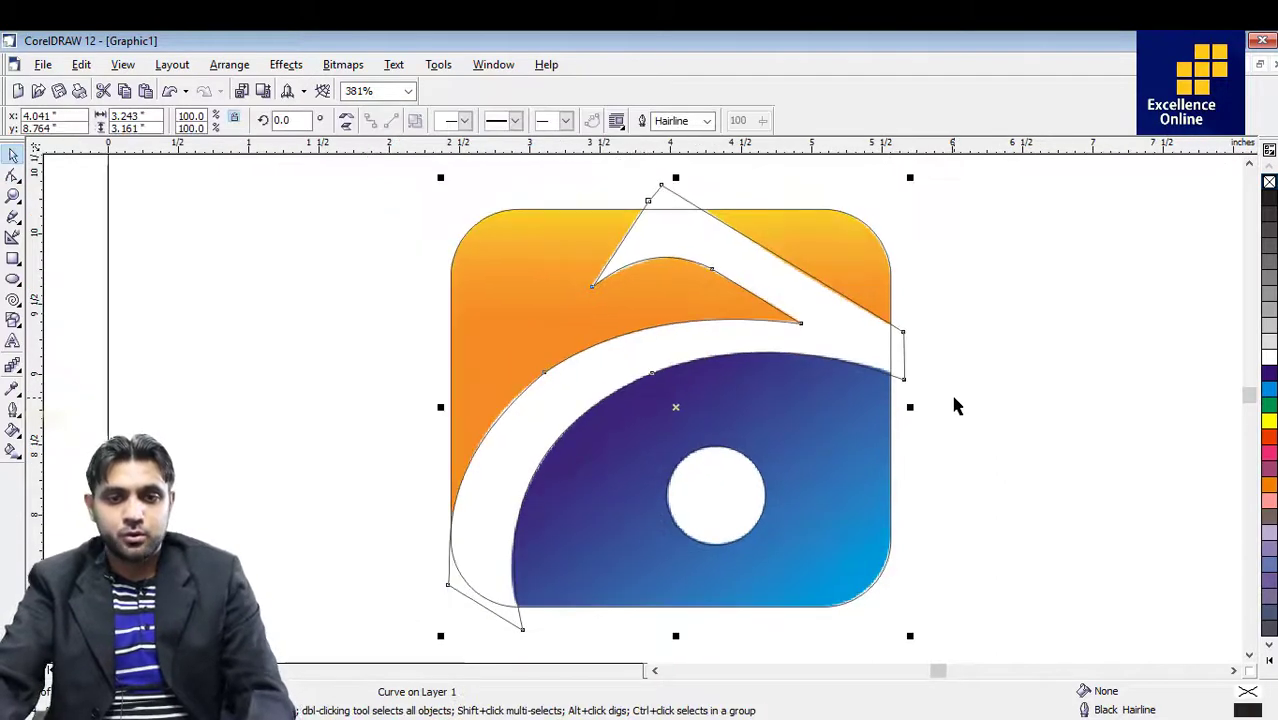
click(983, 435)
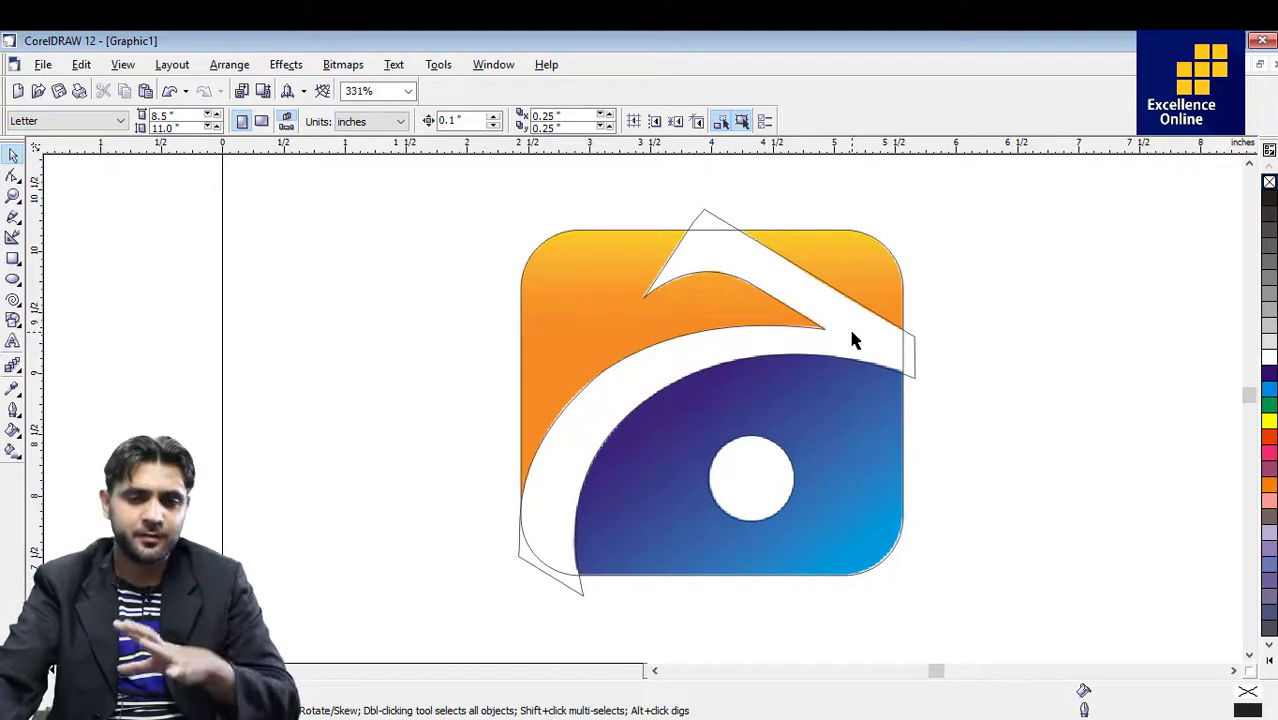
drag(851, 340, 438, 319)
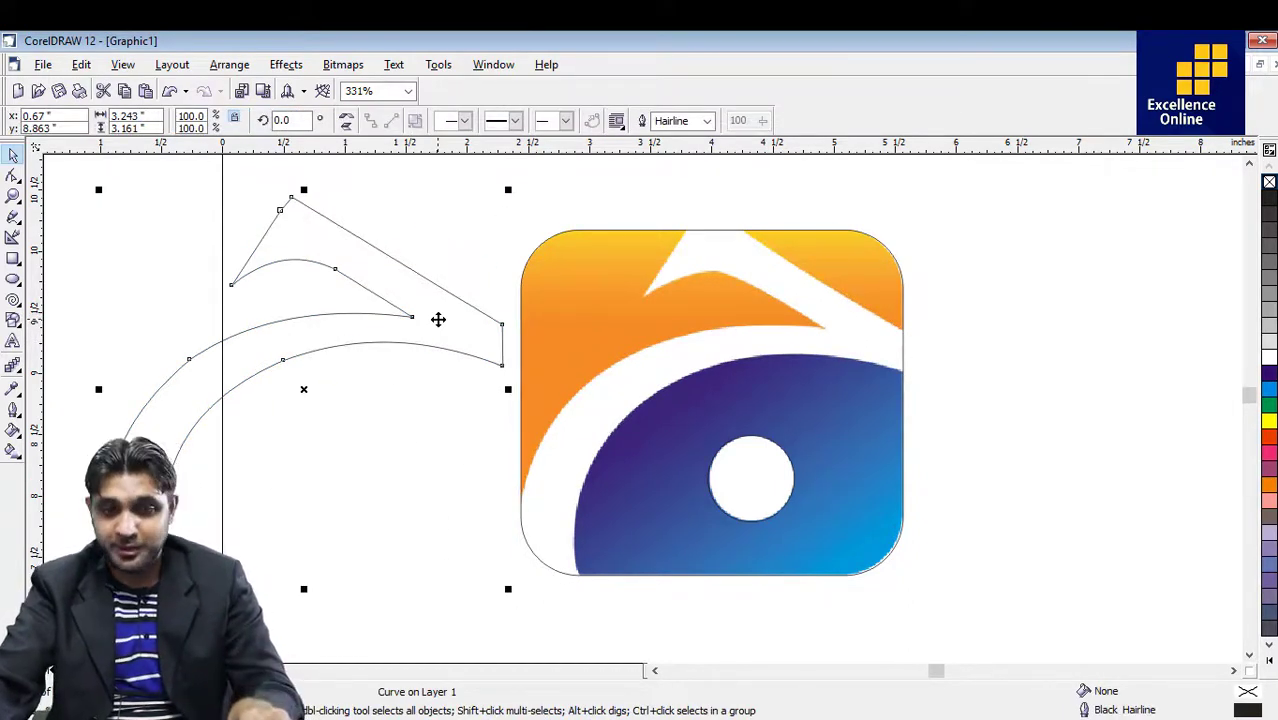
key(ctrl+z)
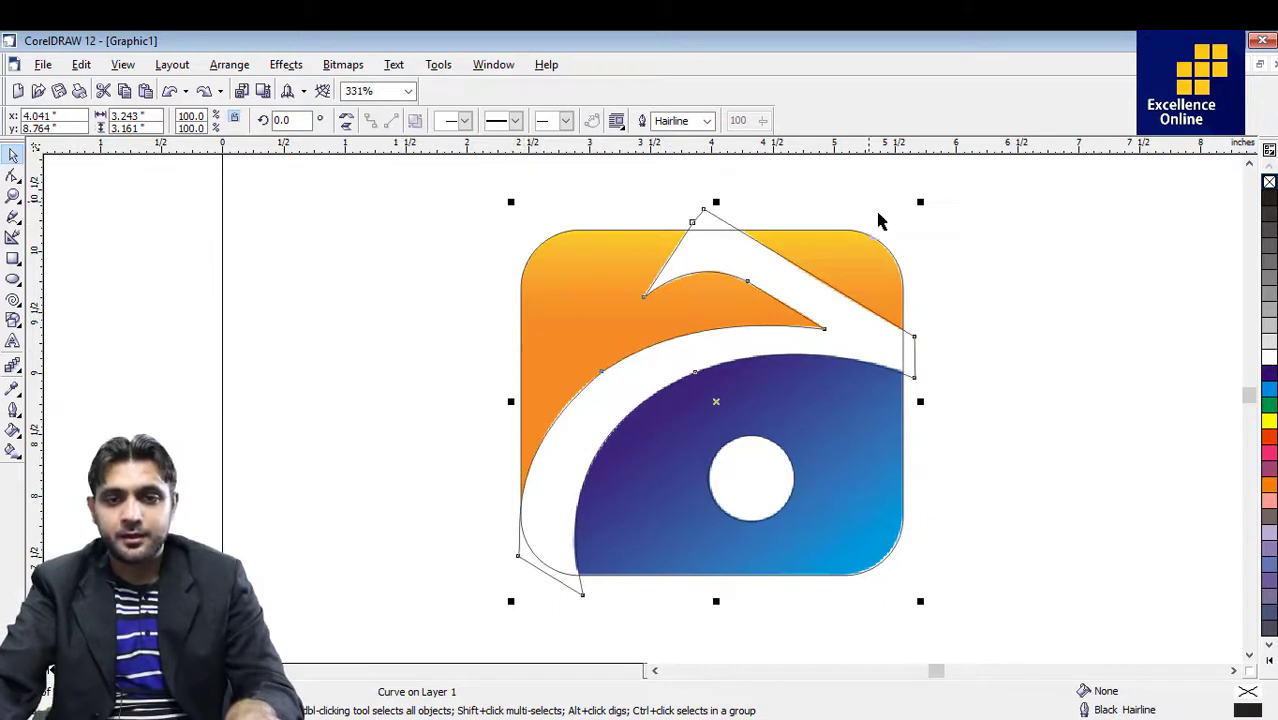
click(907, 233)
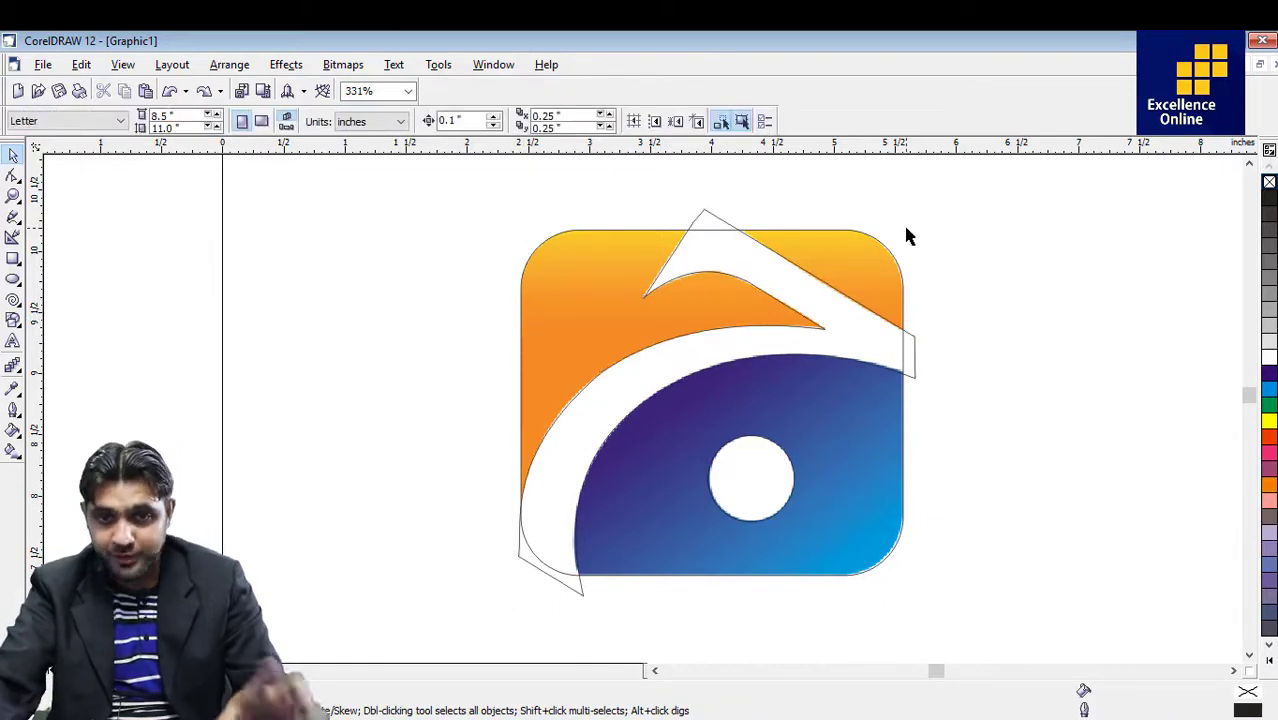
Switch the display to Wireframe and move the logo bitmap out to the left of the traced outlines.
click(122, 66)
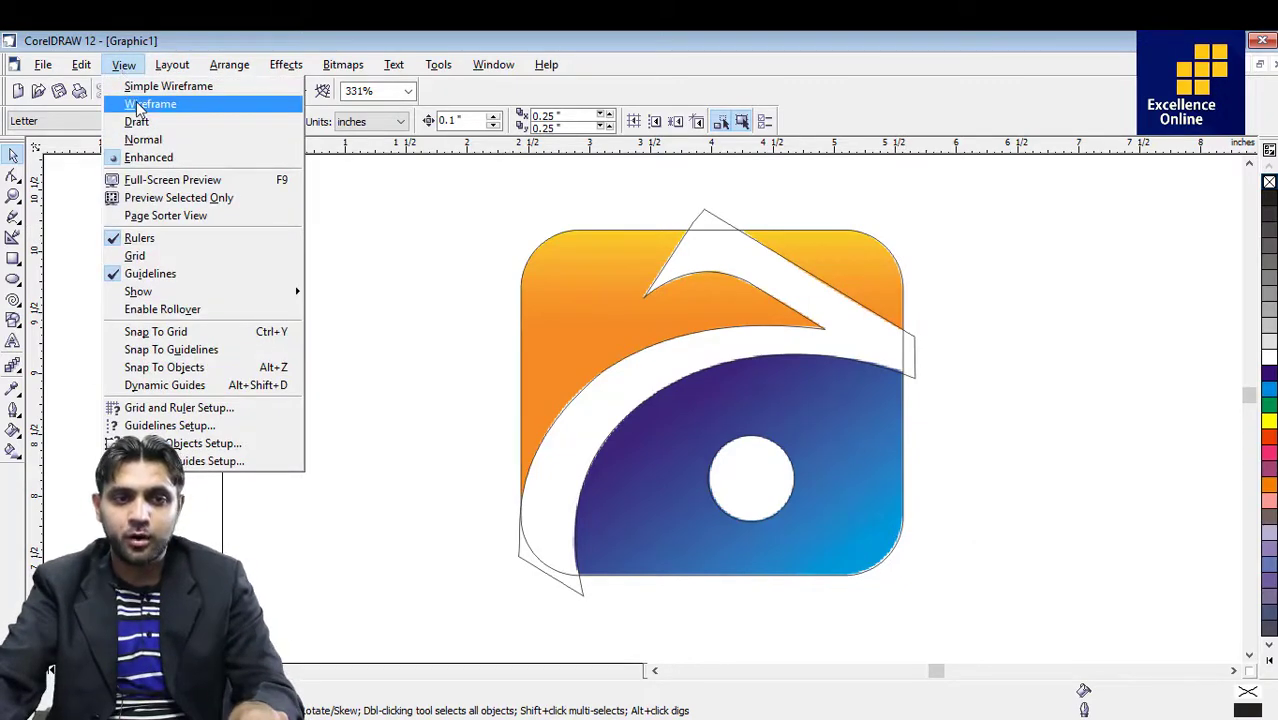
click(140, 104)
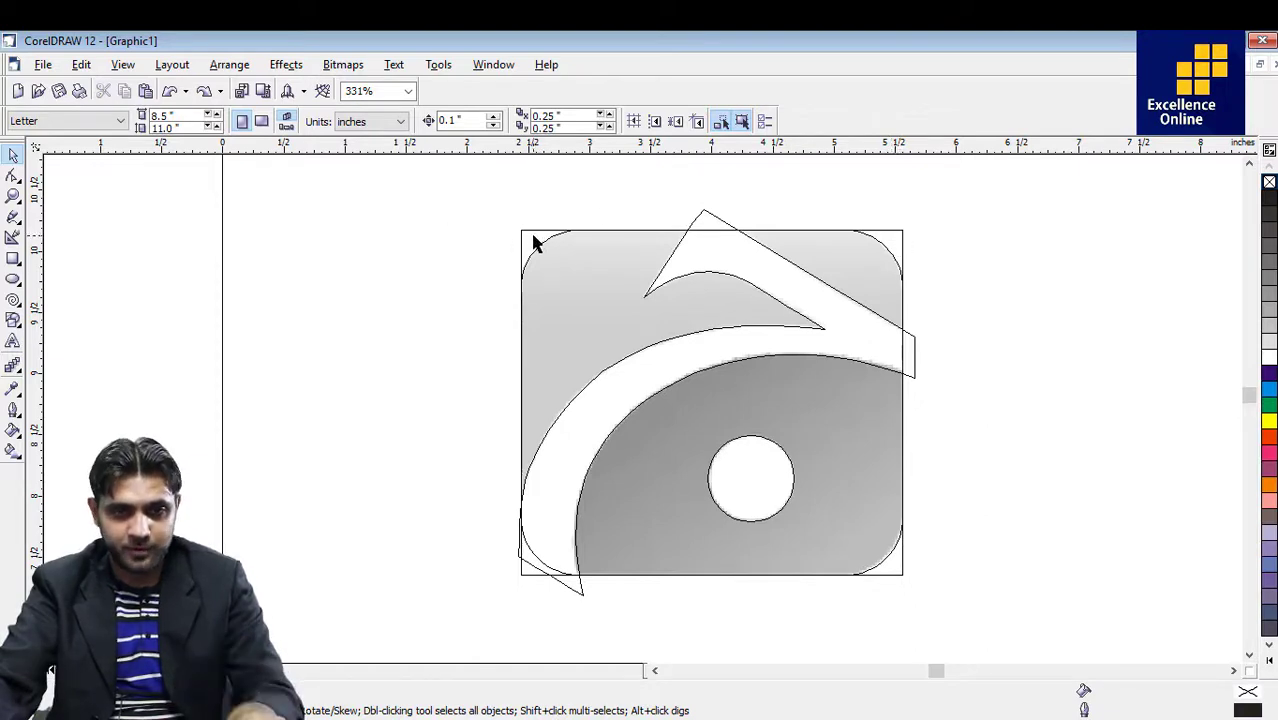
drag(533, 243, 107, 233)
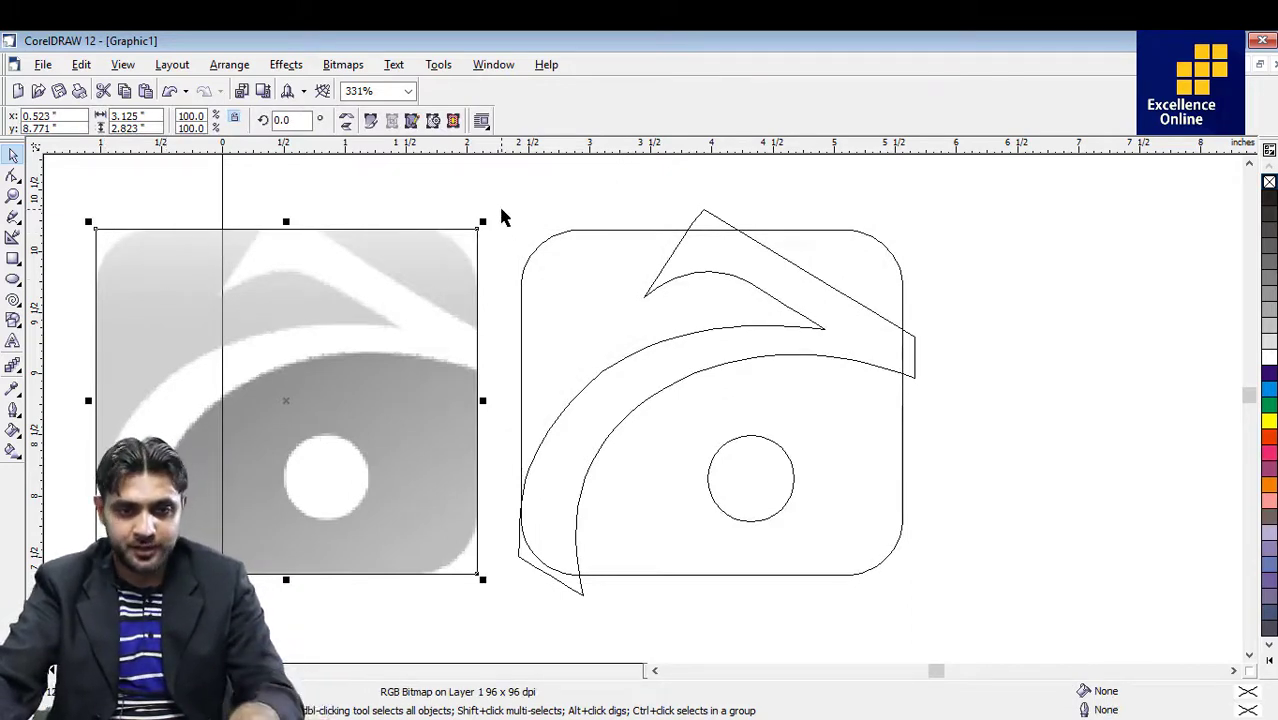
Return the display to Normal quality and leave the traced outlines deselected.
drag(502, 210, 966, 612)
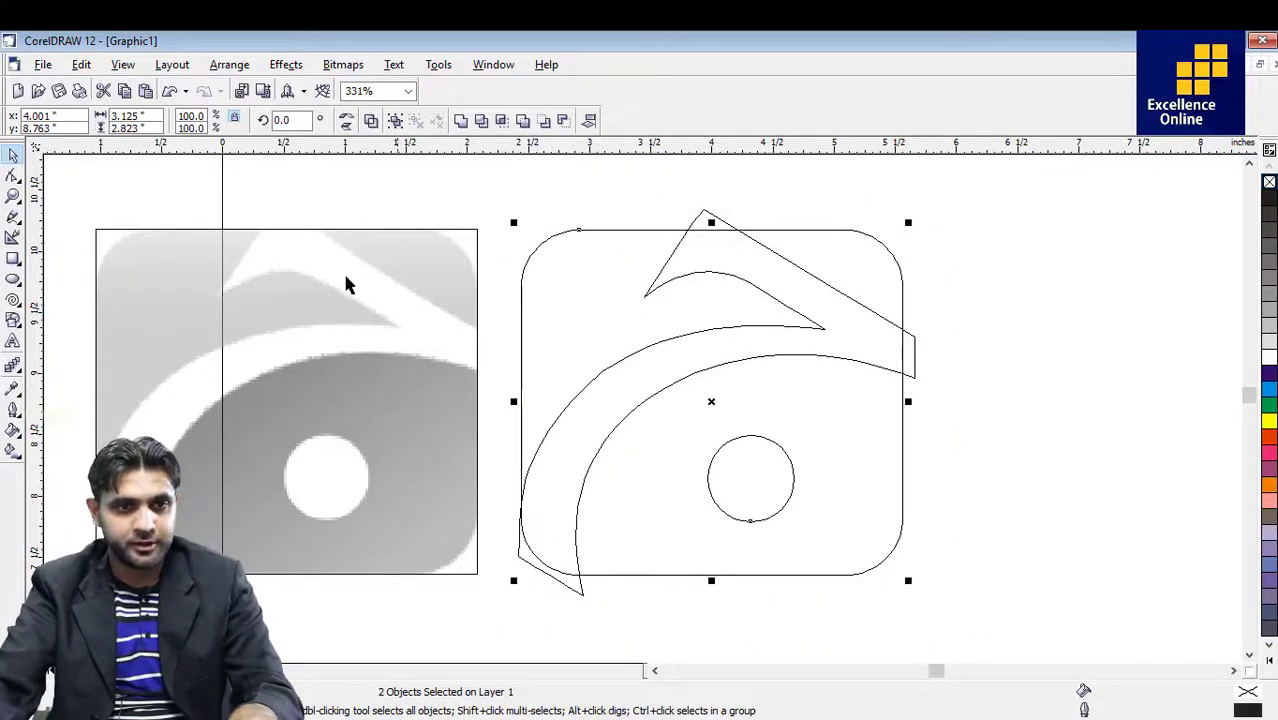
click(173, 70)
mouse_move(124, 64)
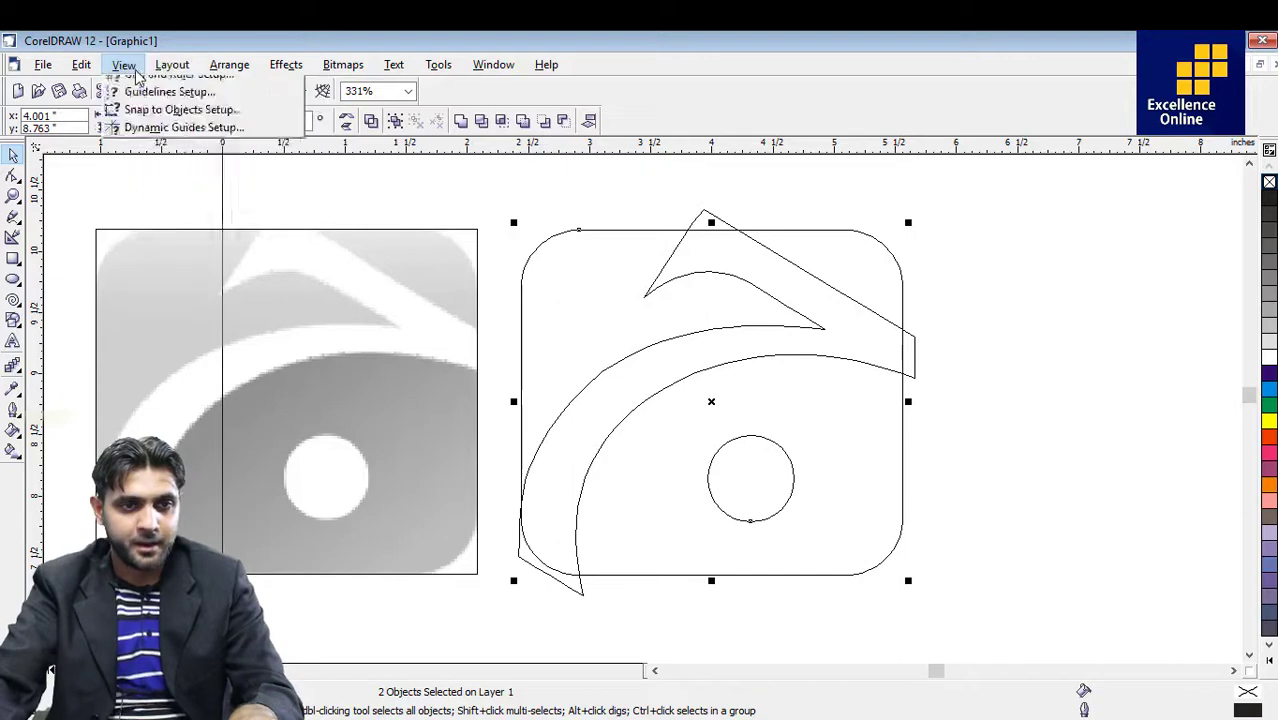
click(162, 140)
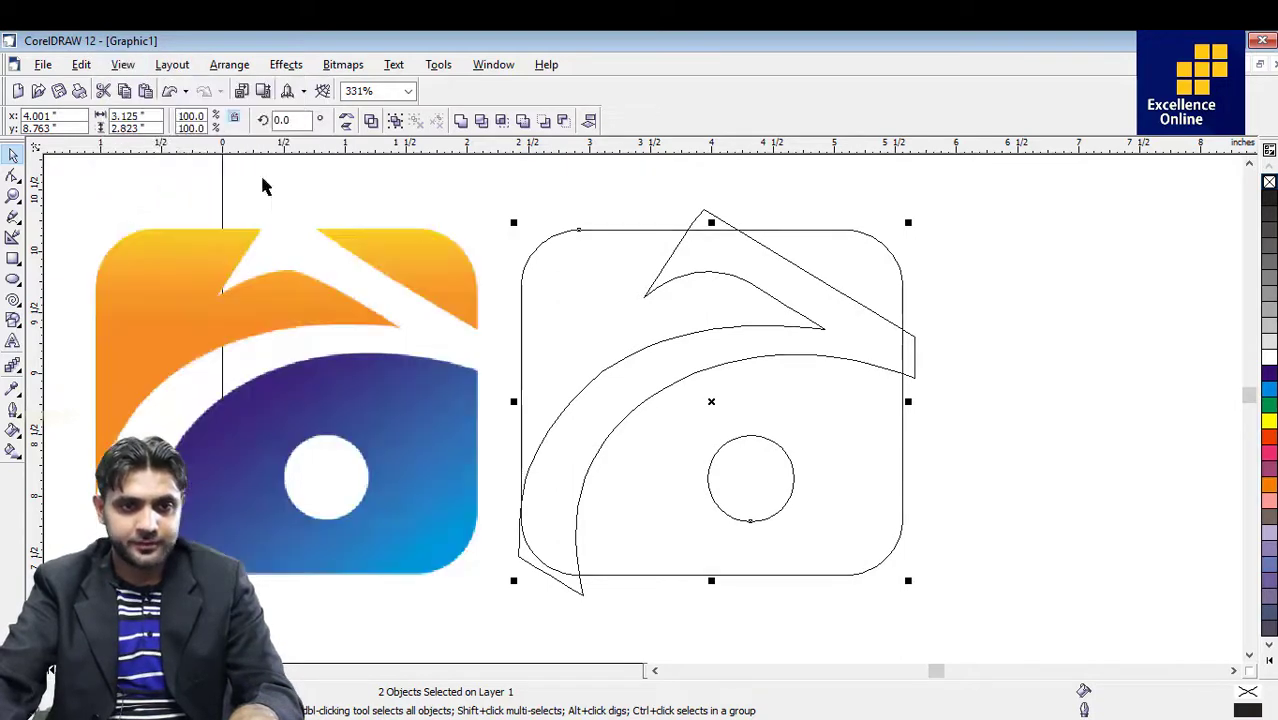
click(961, 377)
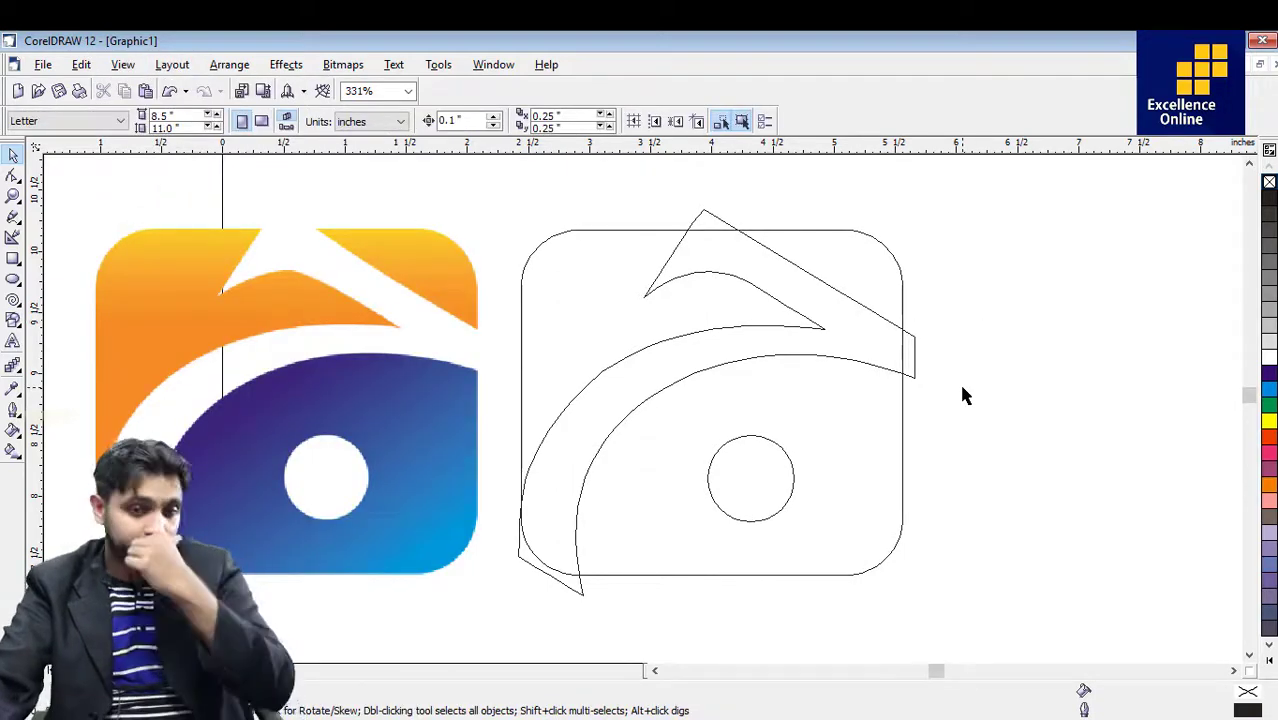
Fill the swoosh with Cyan, the rounded rectangle with 40% Black and the circle with Pink.
click(882, 337)
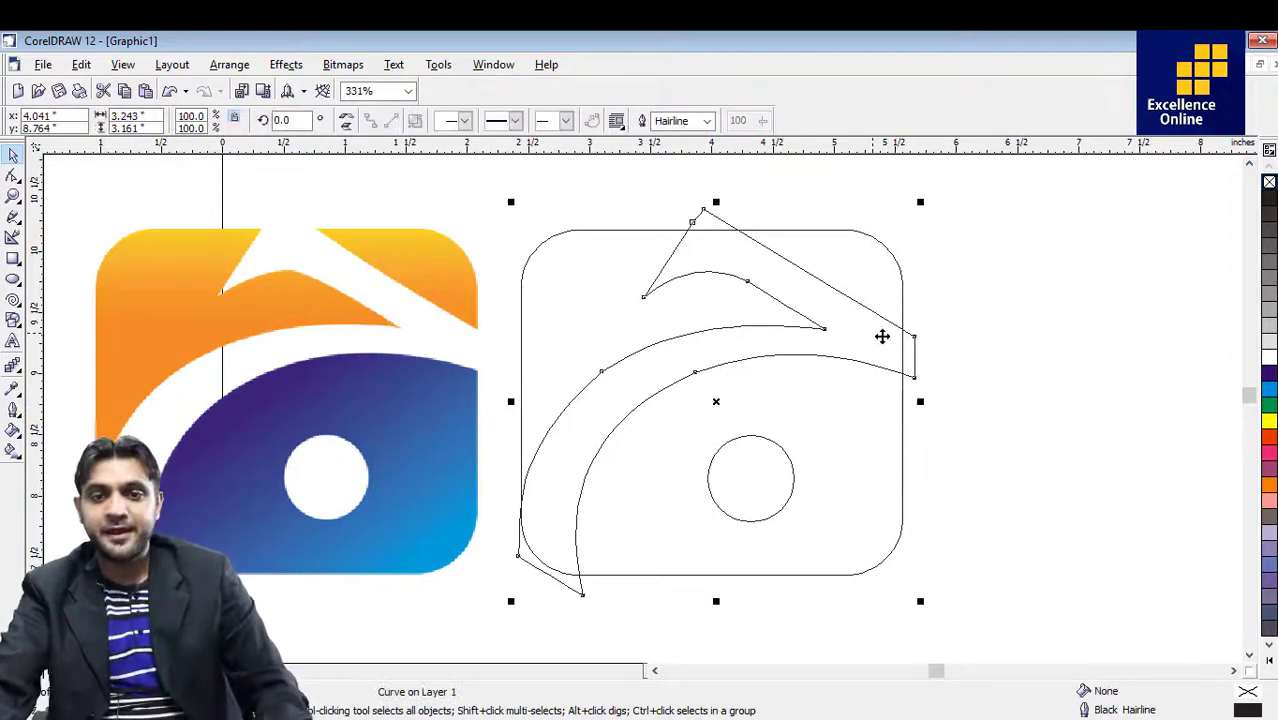
click(1268, 380)
click(902, 285)
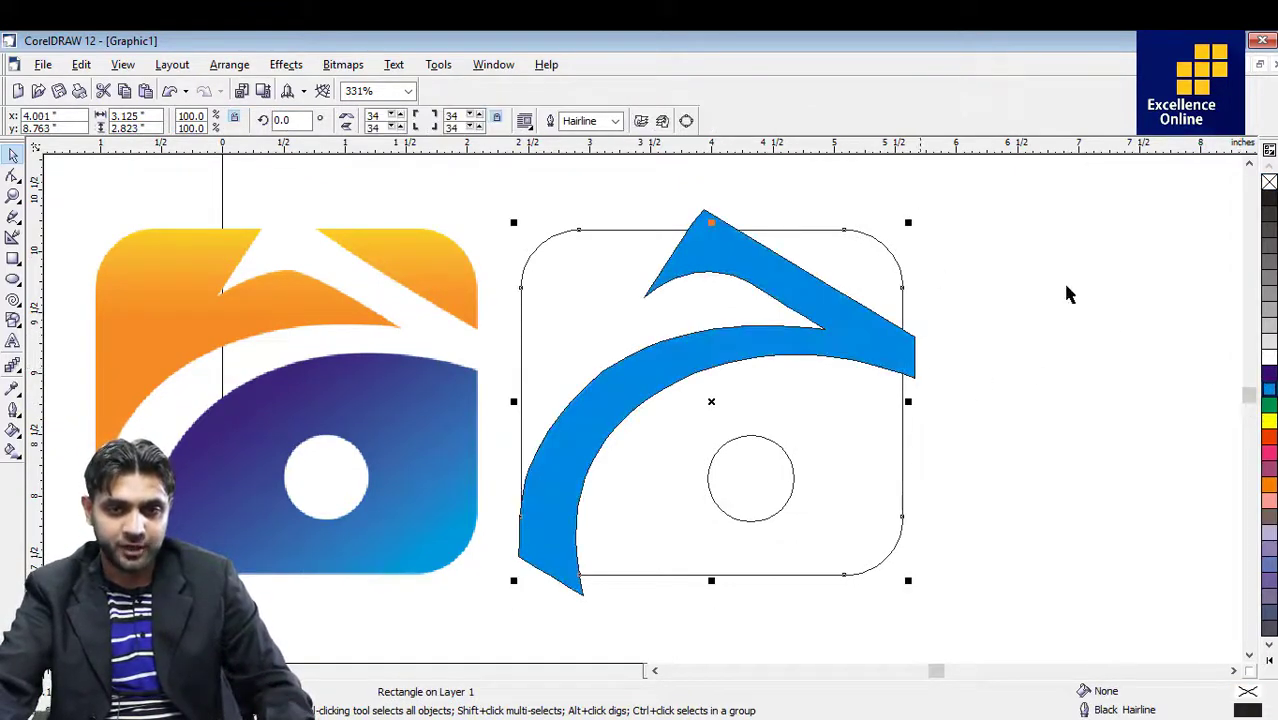
click(1268, 295)
click(941, 399)
click(797, 480)
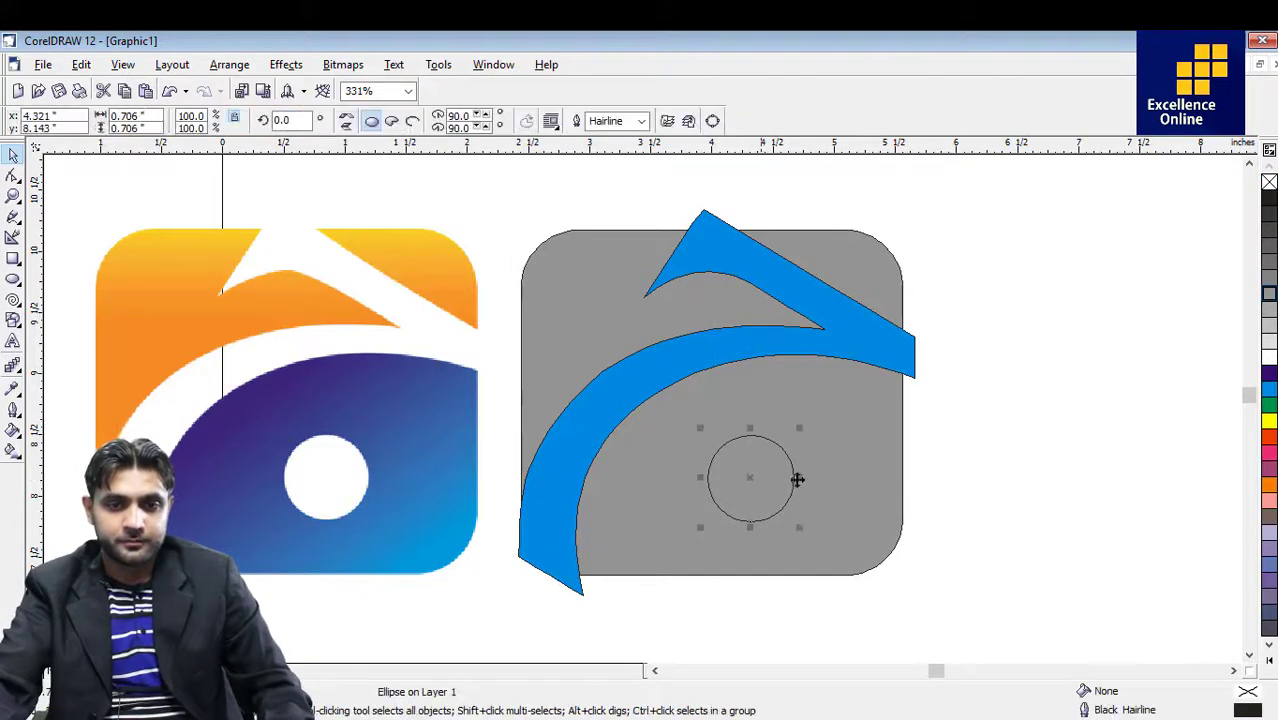
click(1267, 500)
click(1048, 382)
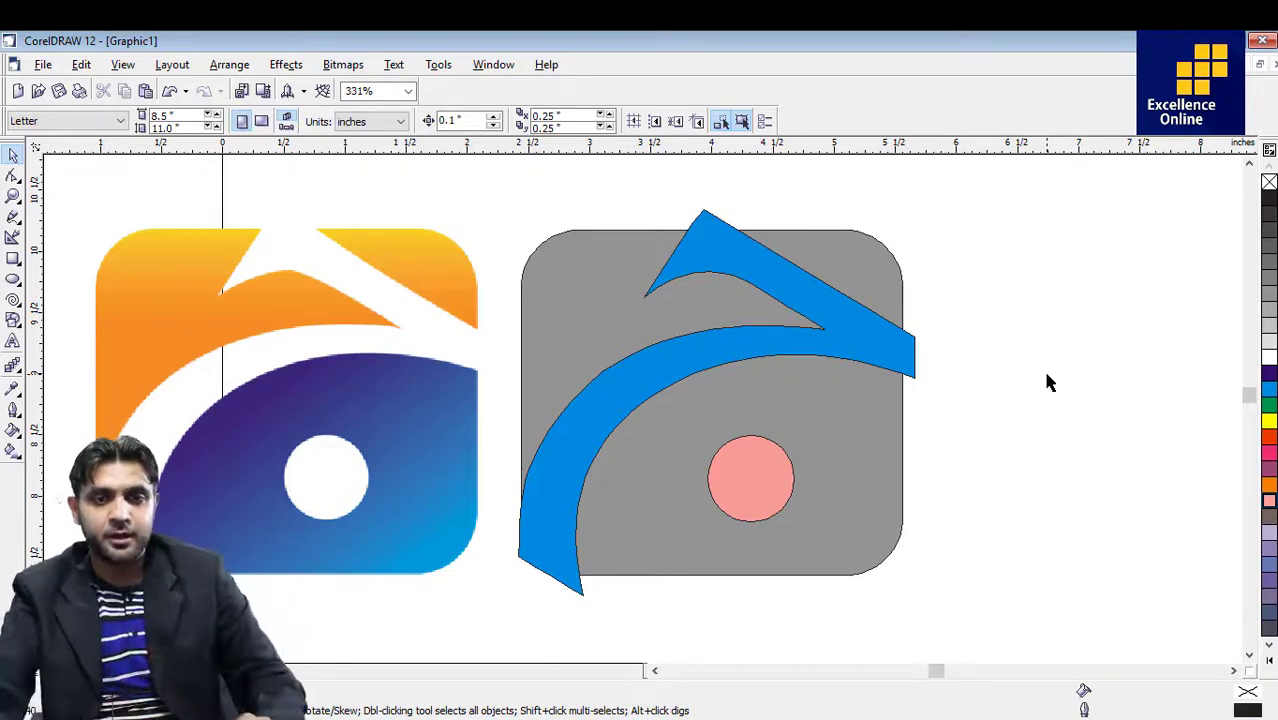
Cut the cyan swoosh out of the grey rounded rectangle with Back Minus Front.
click(838, 350)
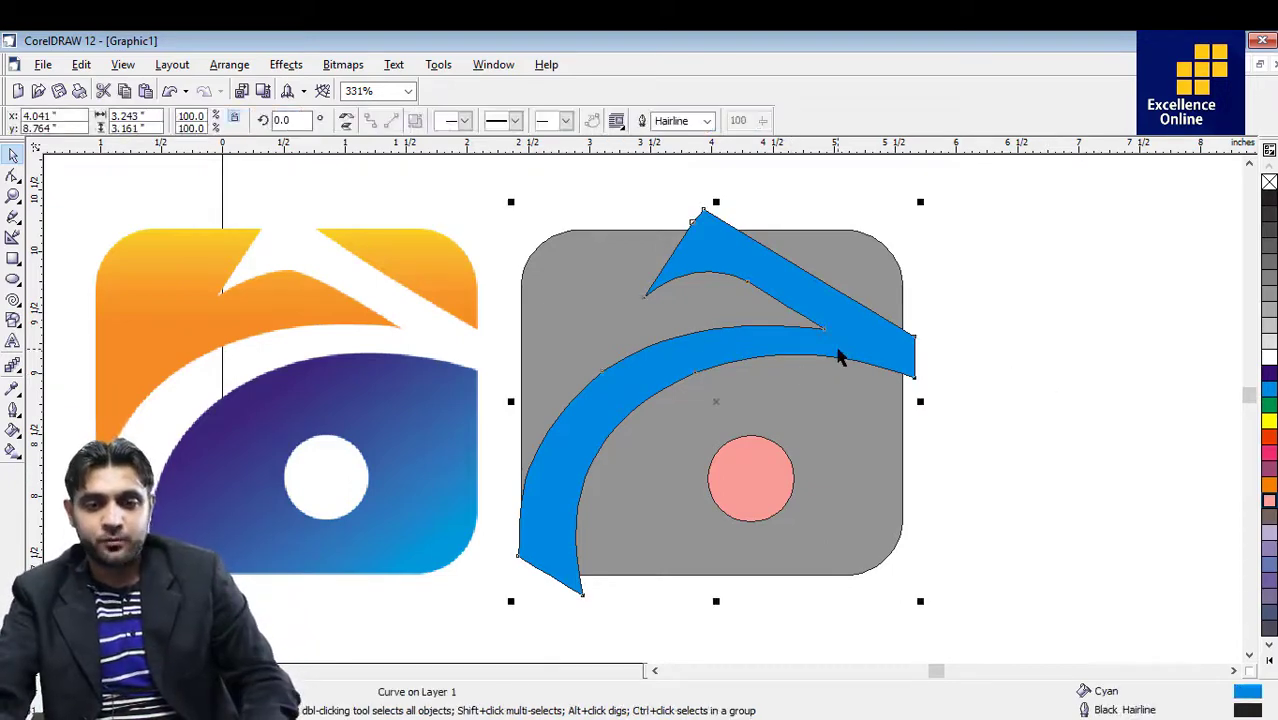
shift+click(847, 279)
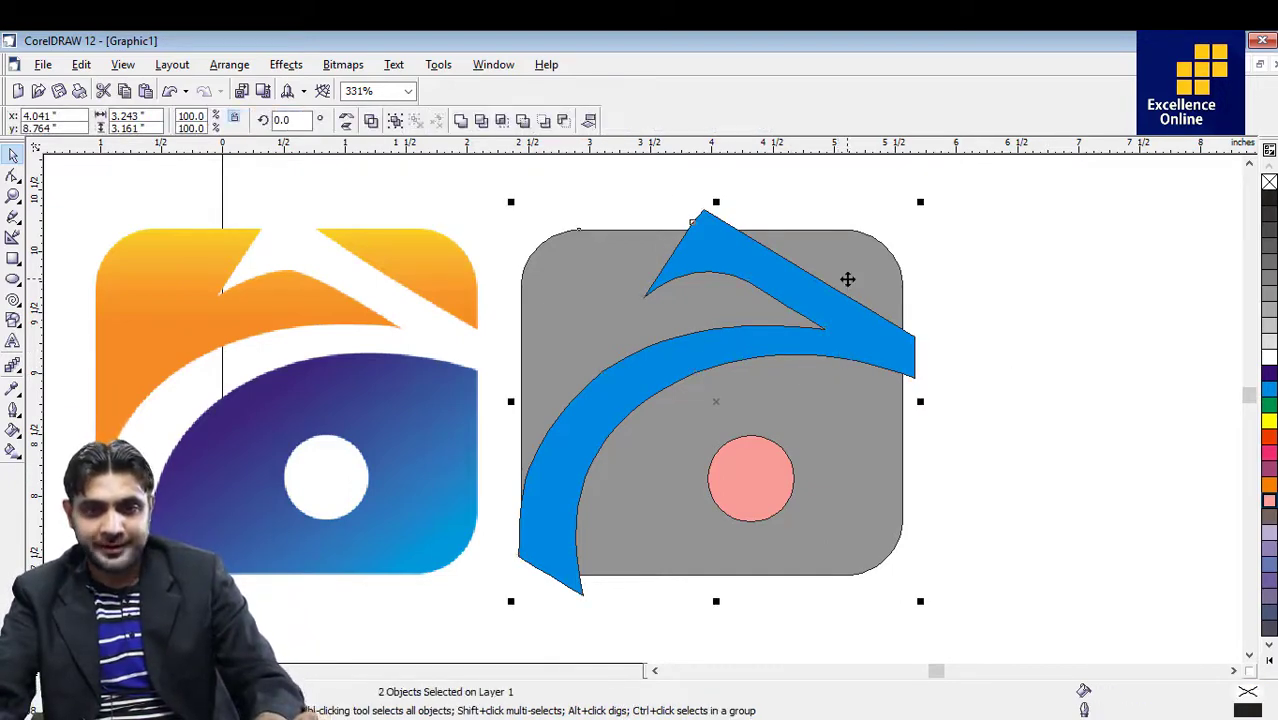
click(563, 121)
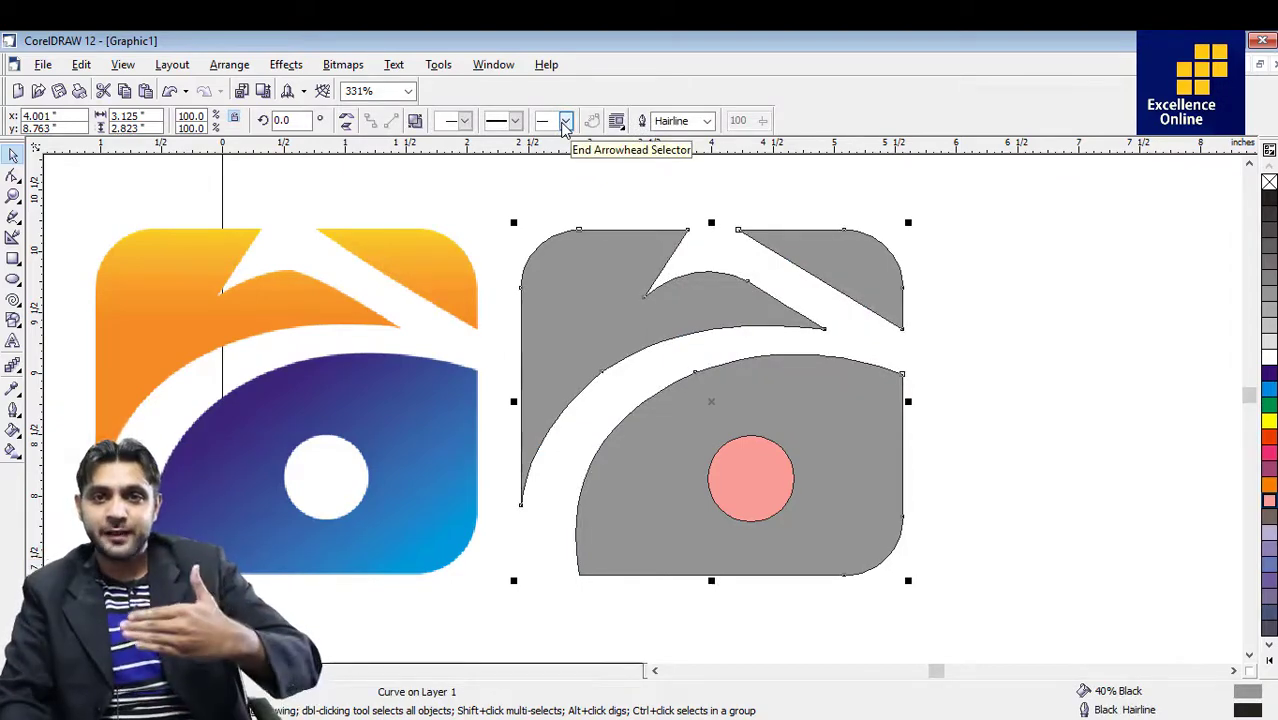
click(1008, 400)
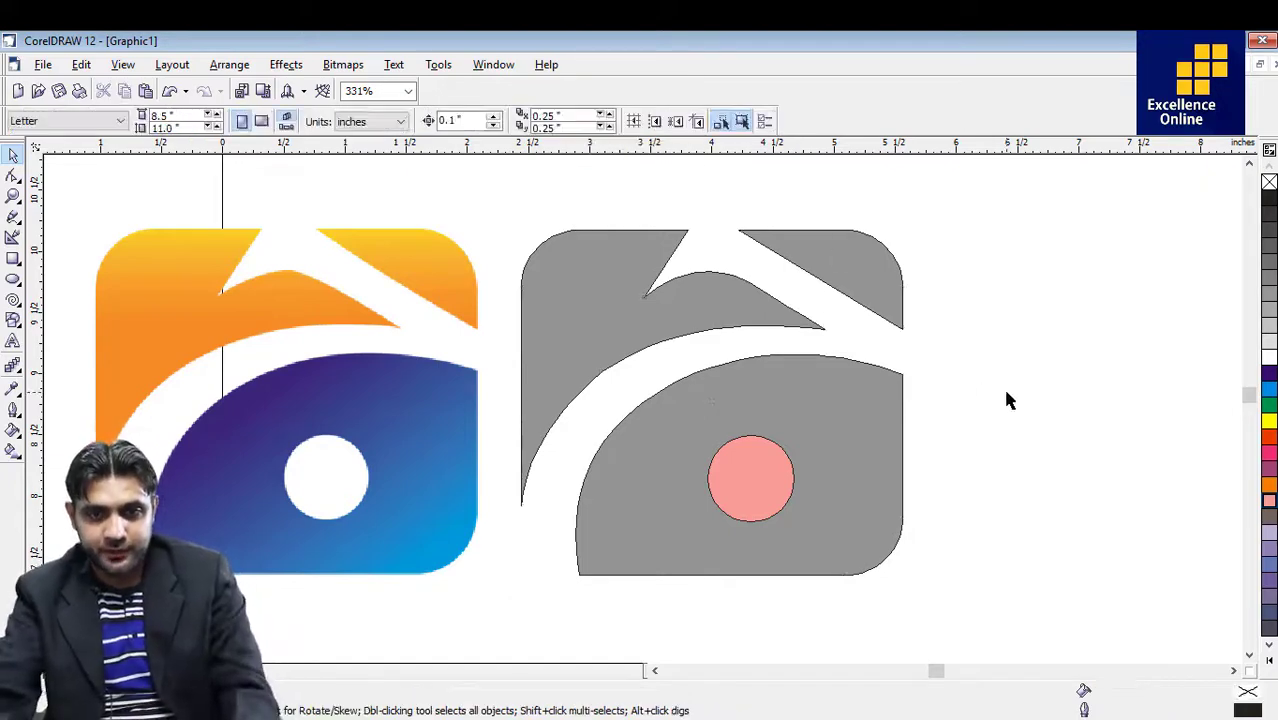
Break the cut grey shape apart into separate curves, check that each piece selects individually, and select the pink circle.
click(855, 276)
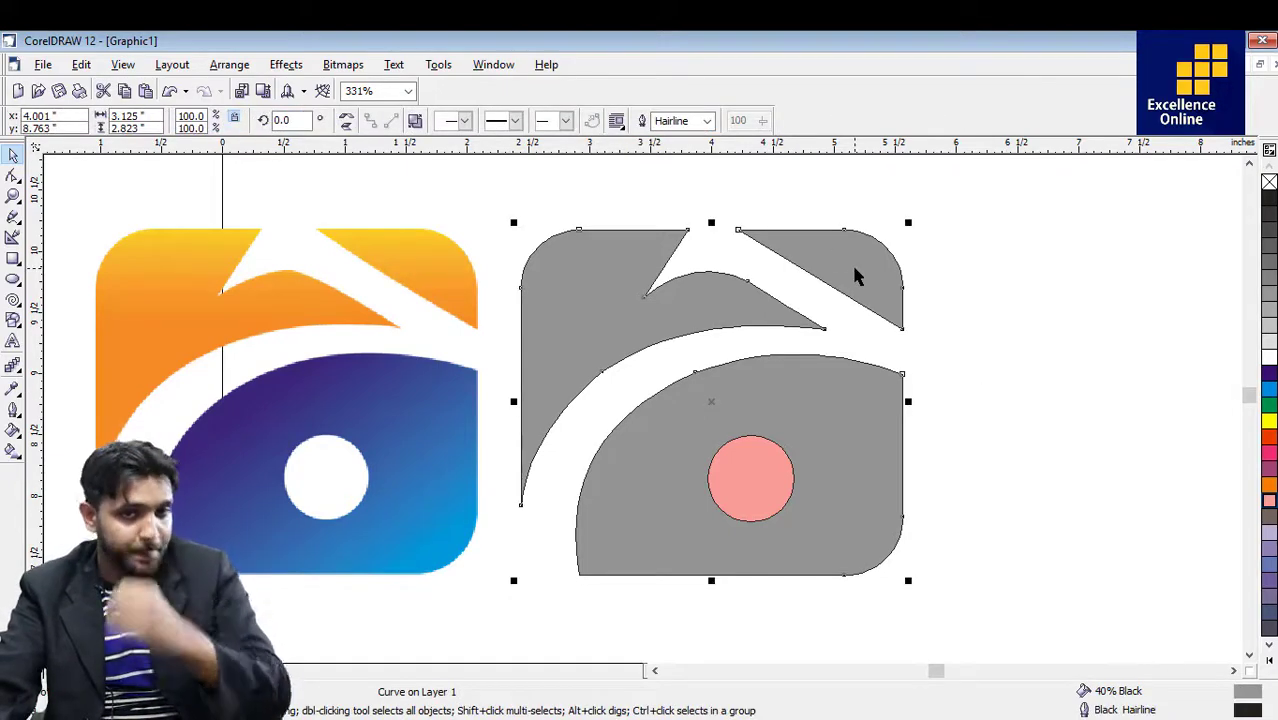
click(229, 65)
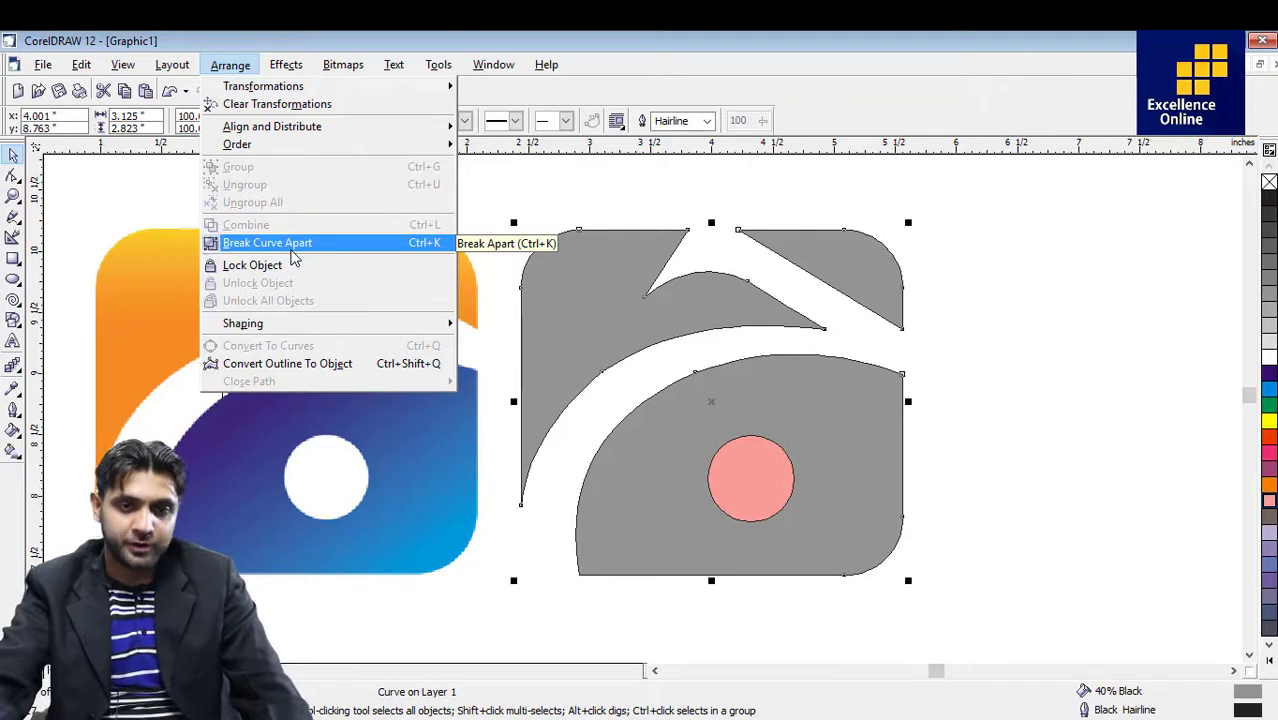
click(291, 251)
click(918, 238)
click(826, 270)
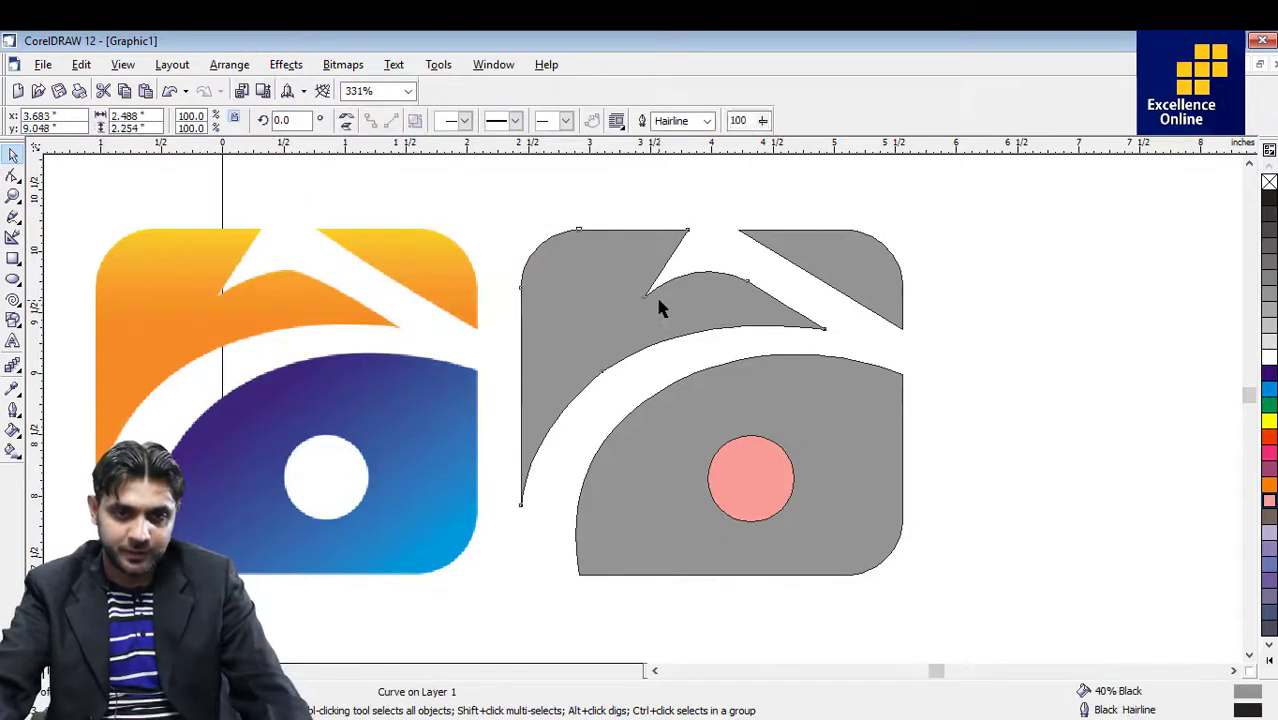
click(805, 400)
click(756, 485)
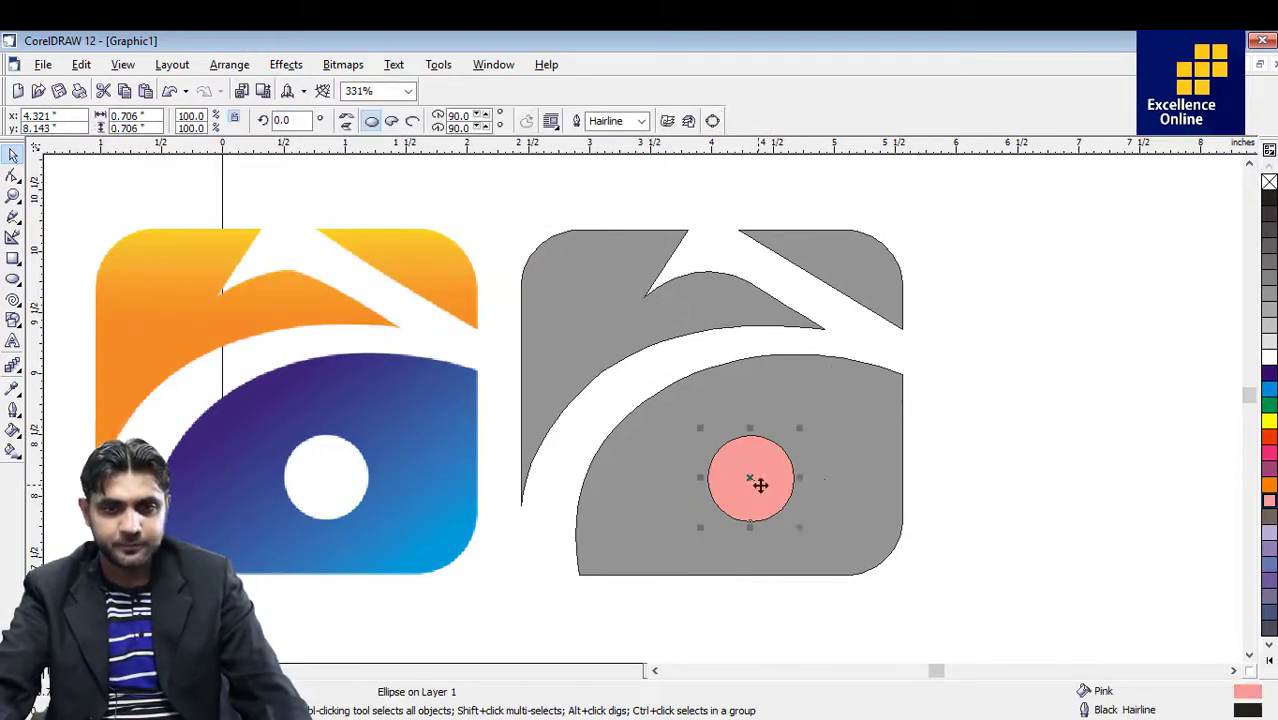
Cut the pink circle out of the lower grey piece with Back Minus Front and check the three grey pieces by selecting them together.
shift+click(840, 461)
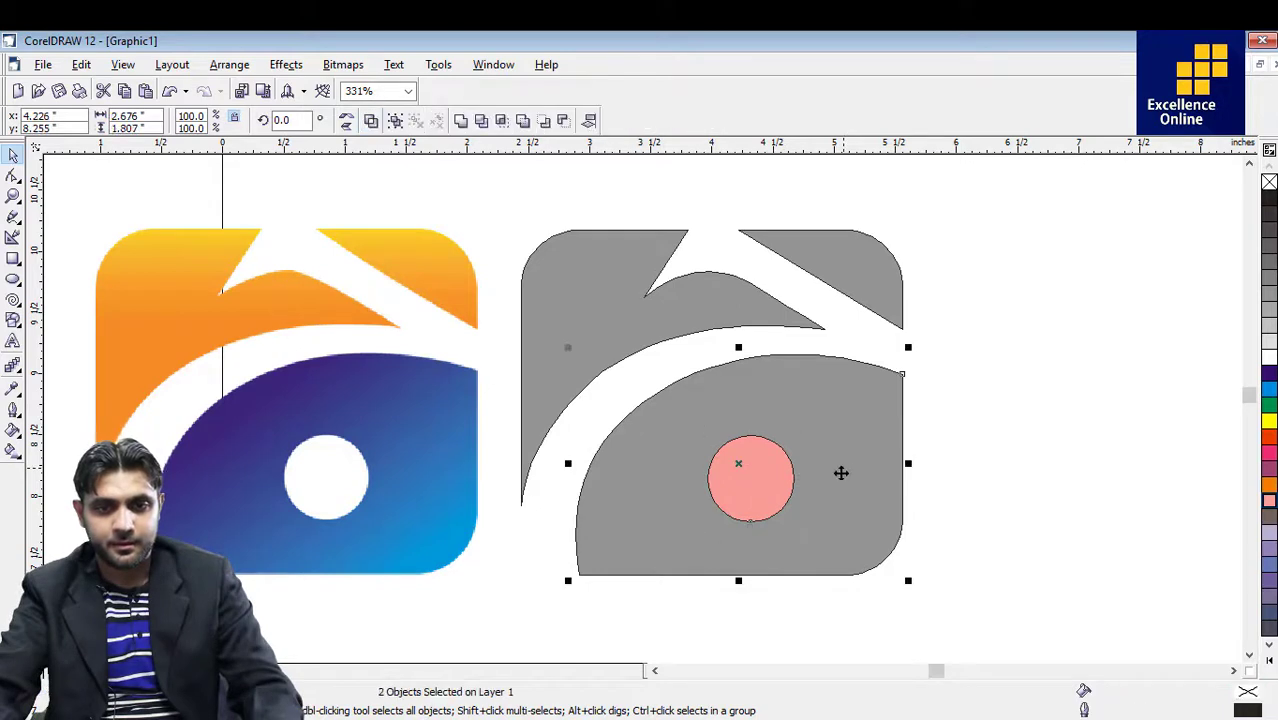
click(566, 121)
click(1203, 352)
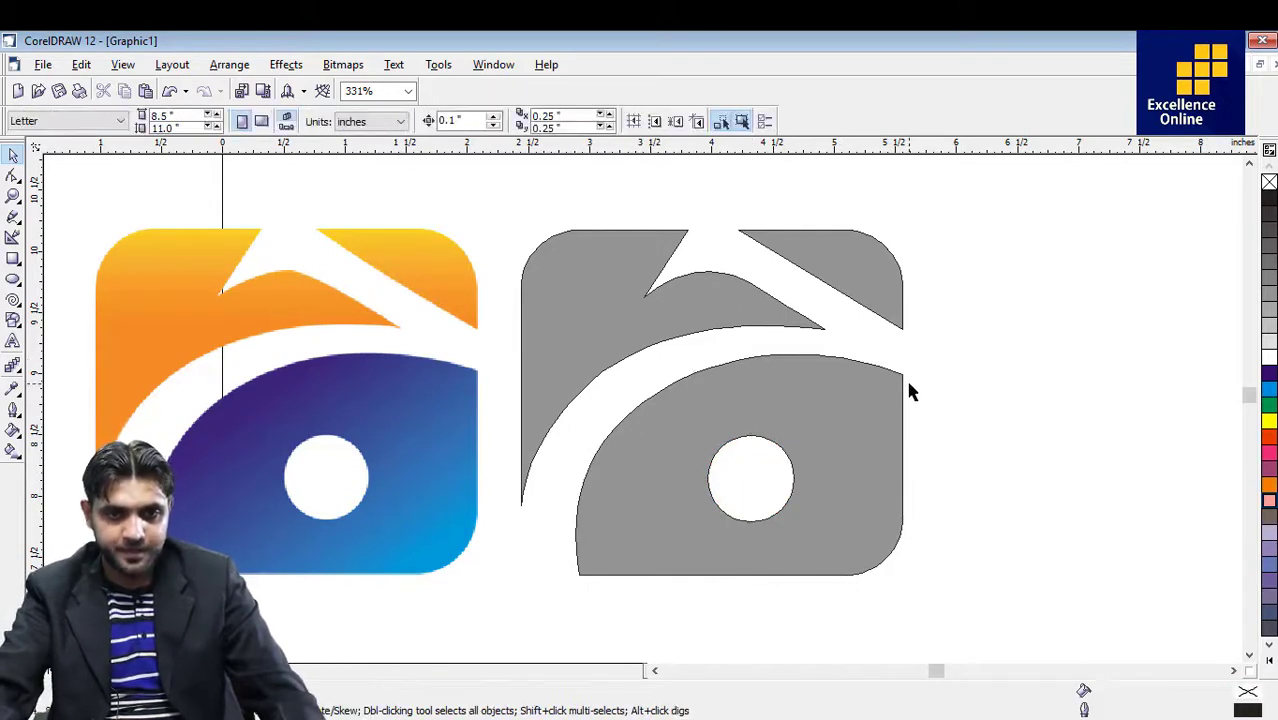
drag(482, 206, 970, 605)
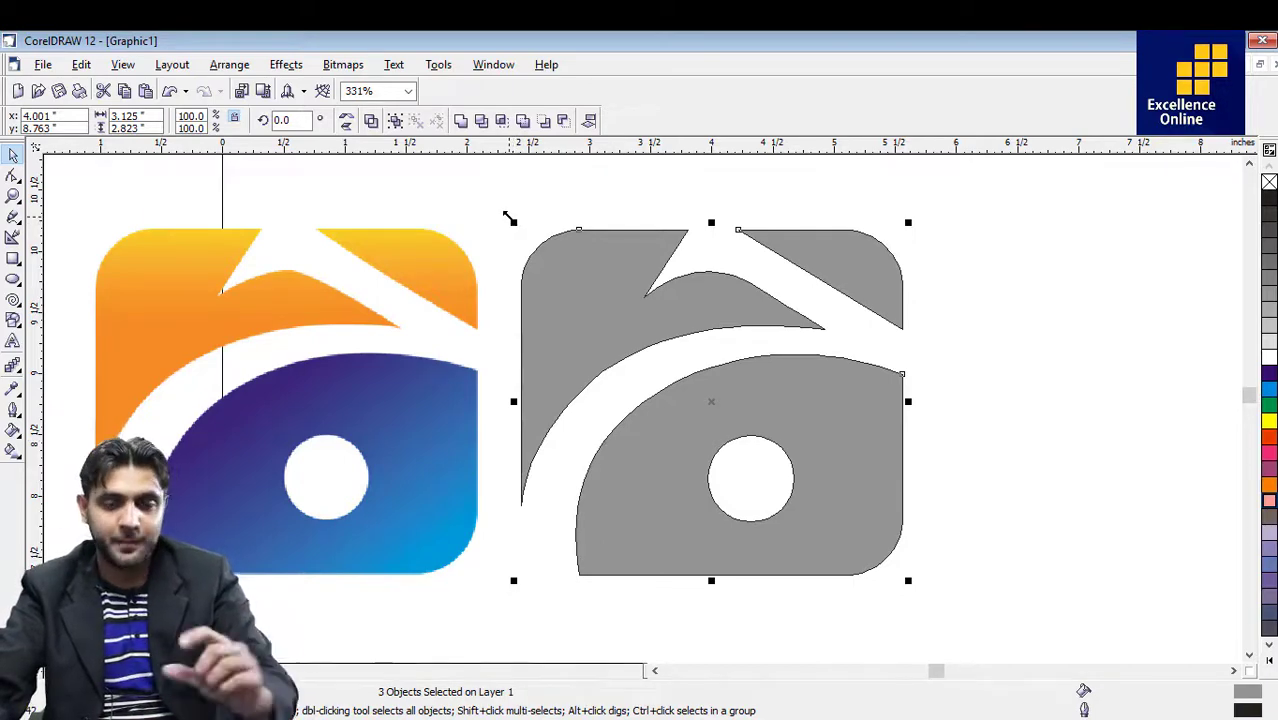
click(1013, 305)
Apply a custom linear fountain fill from orange to yellow to the large grey piece at the logo's upper left.
click(597, 316)
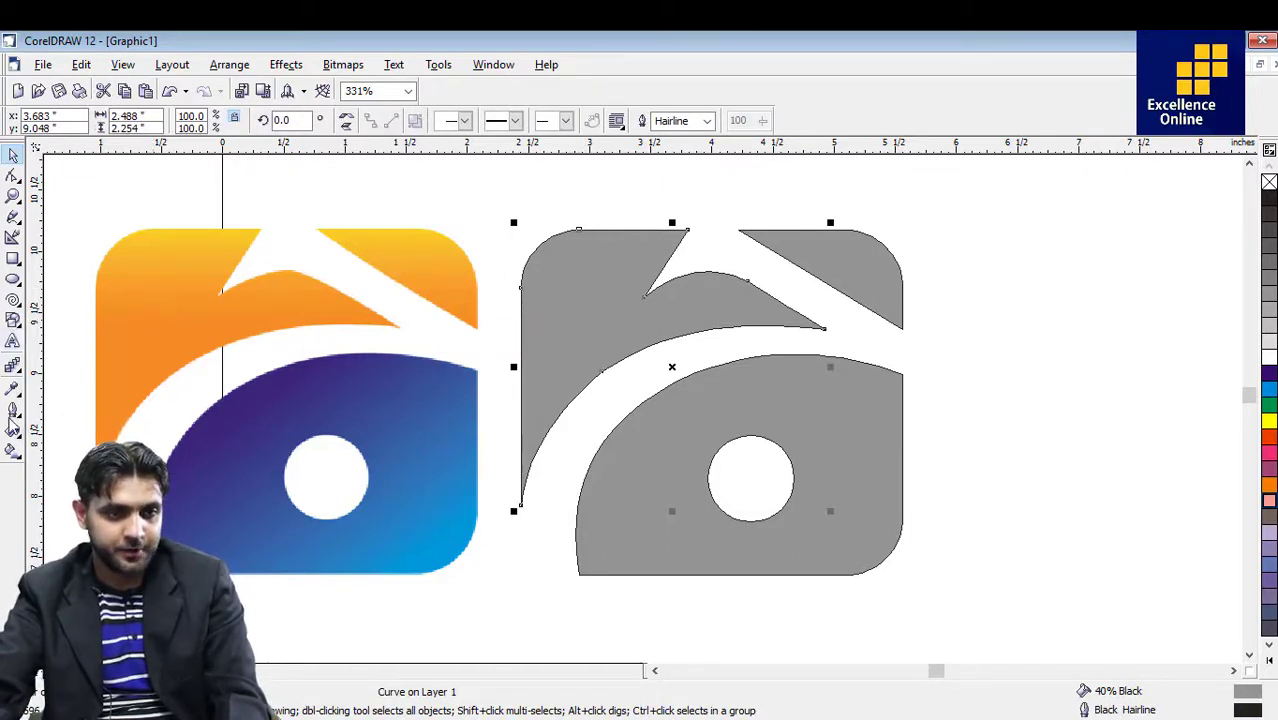
click(13, 430)
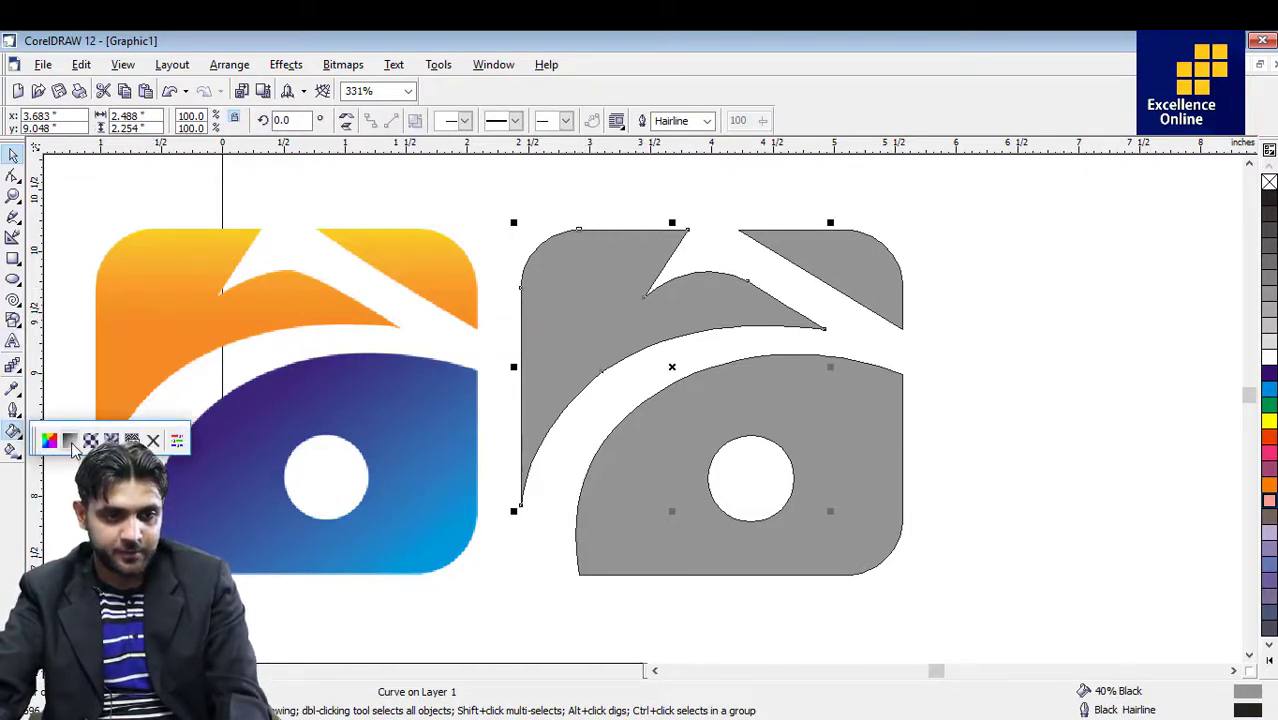
click(72, 444)
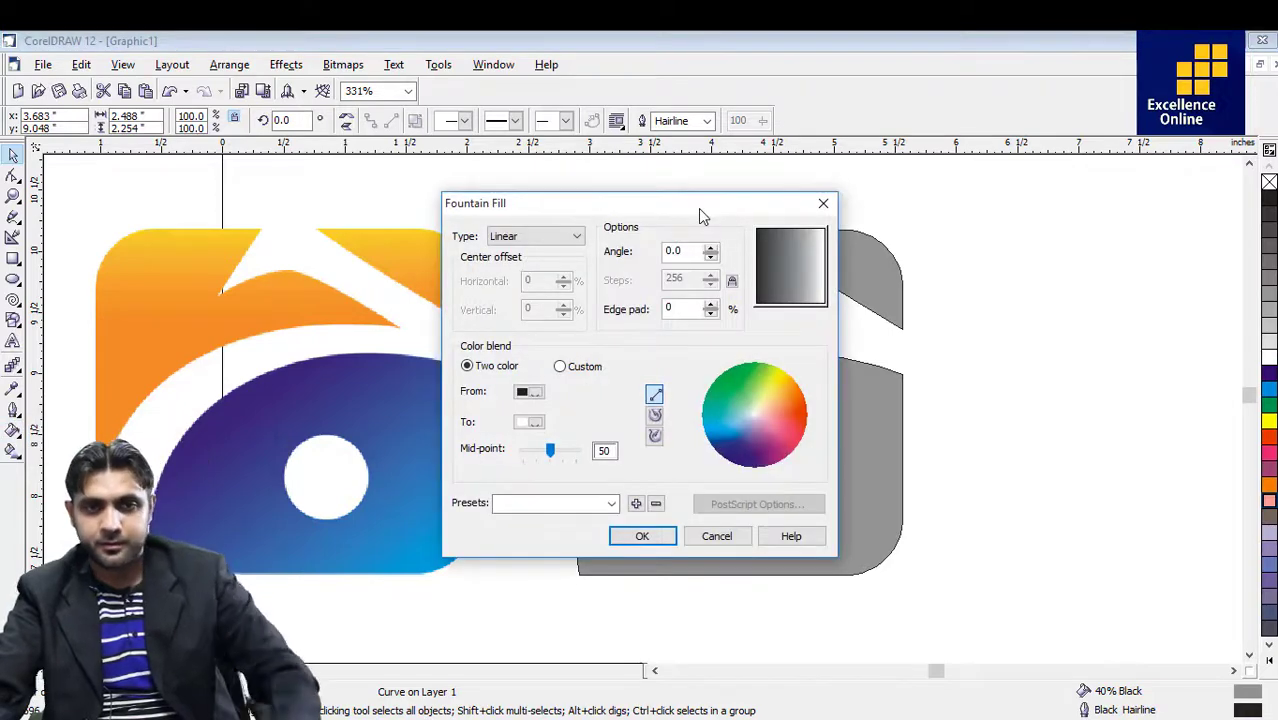
drag(700, 217, 1063, 189)
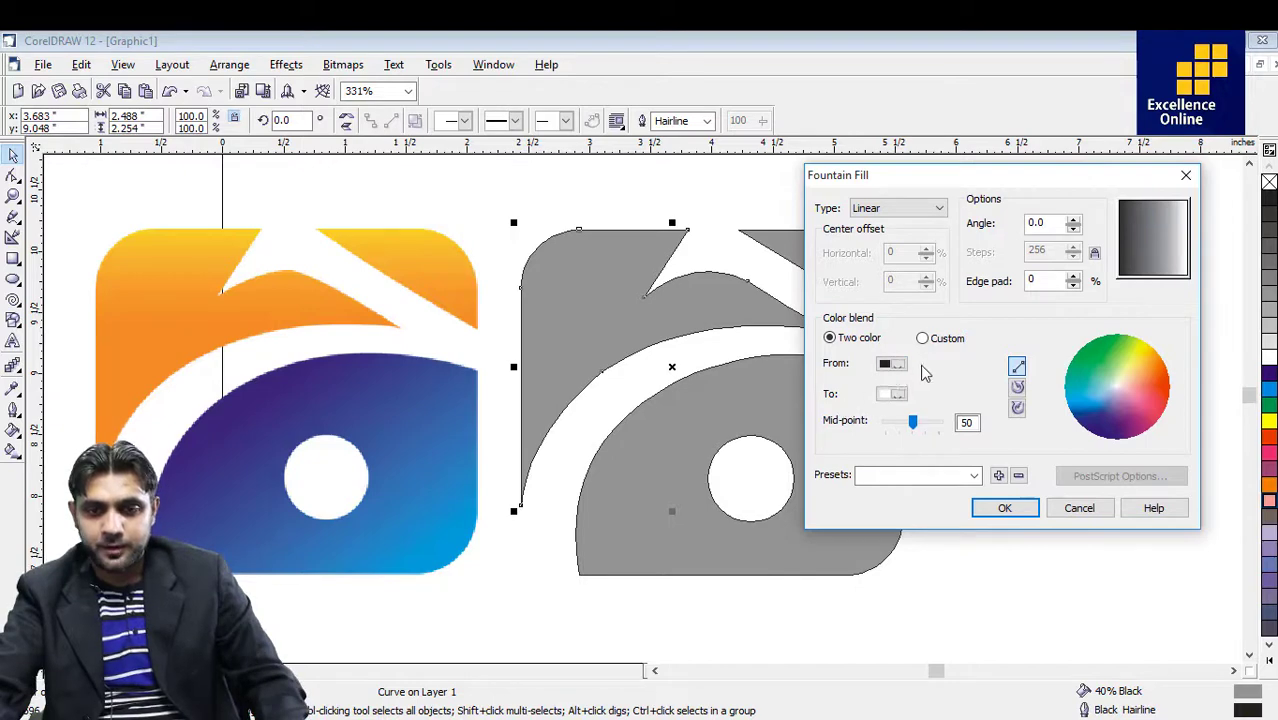
click(922, 338)
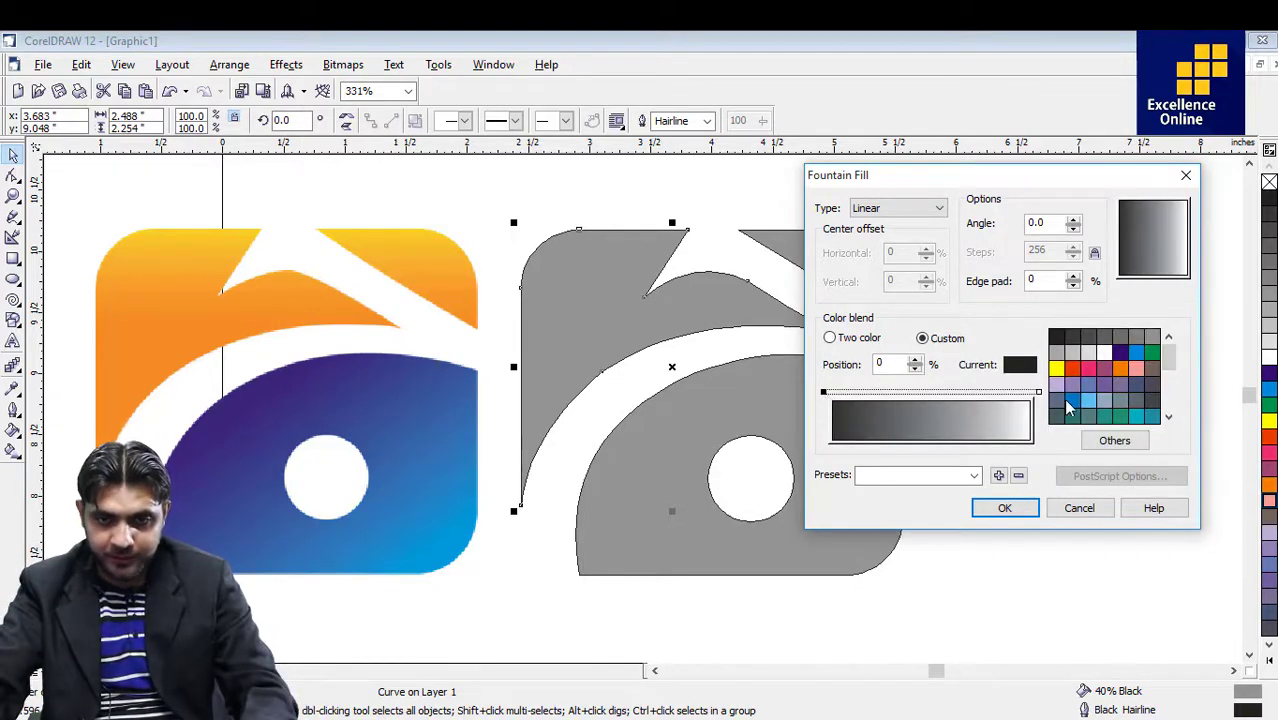
click(1120, 367)
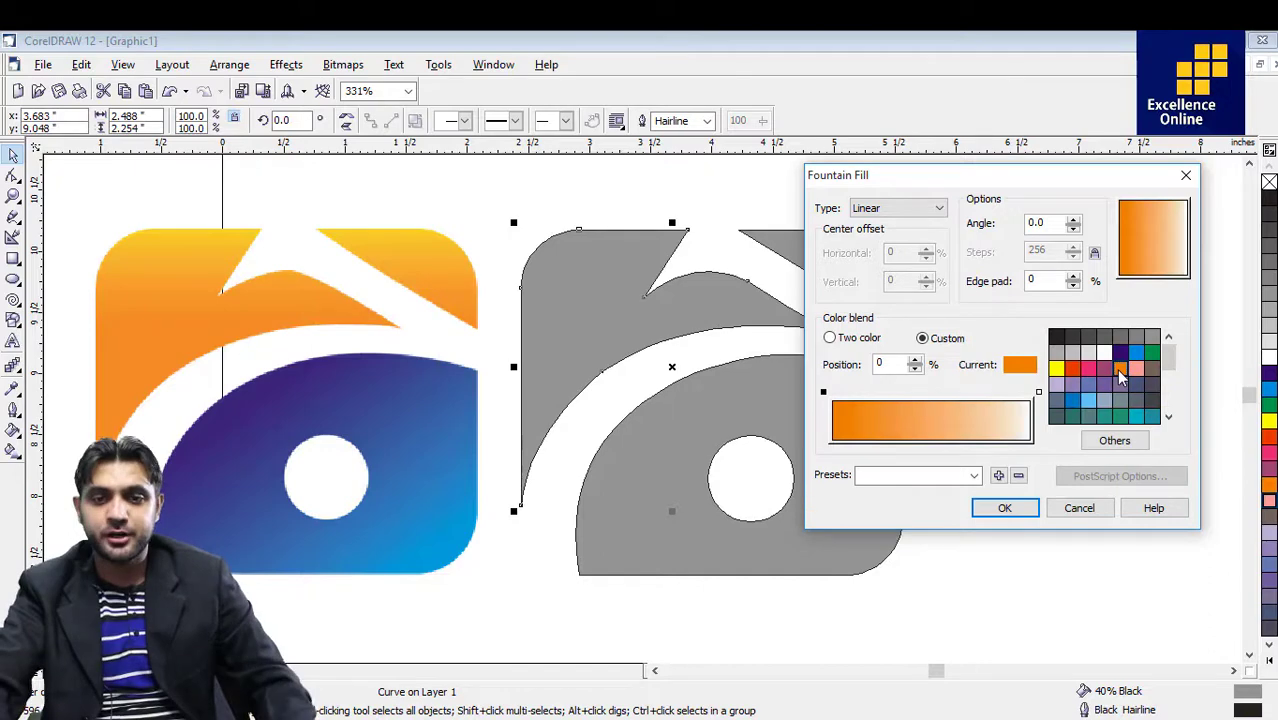
click(1039, 393)
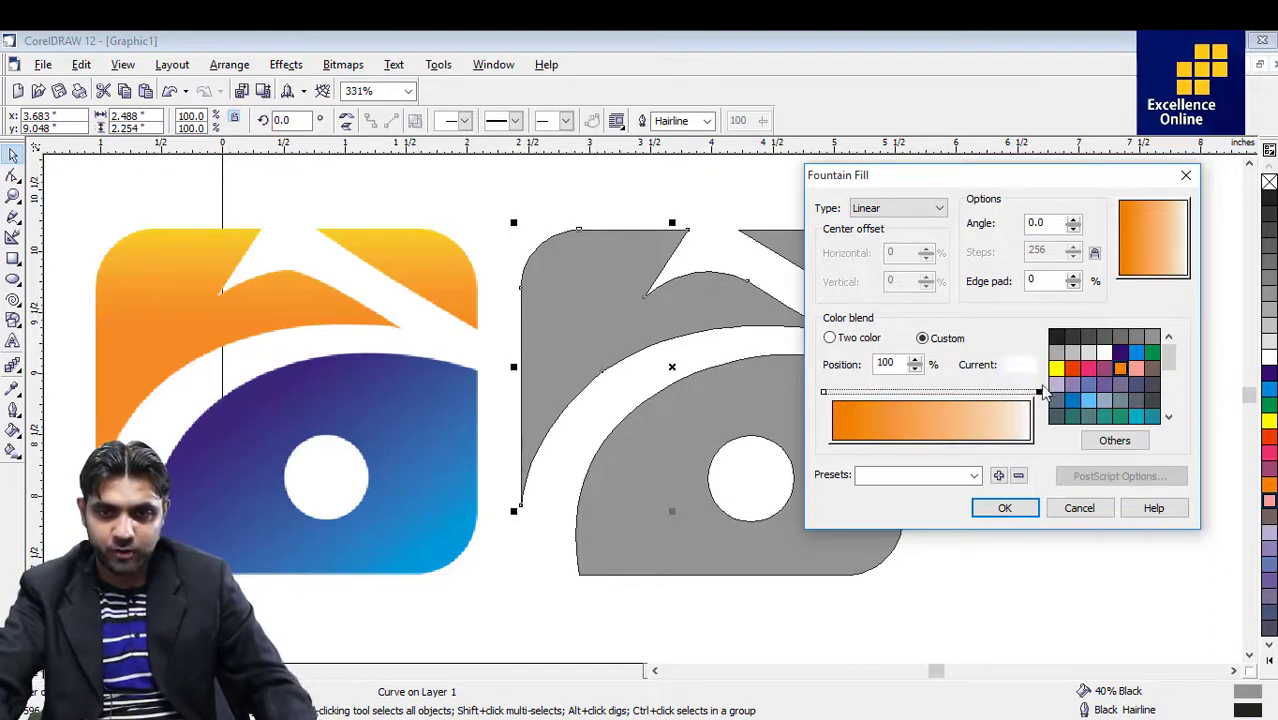
click(1056, 368)
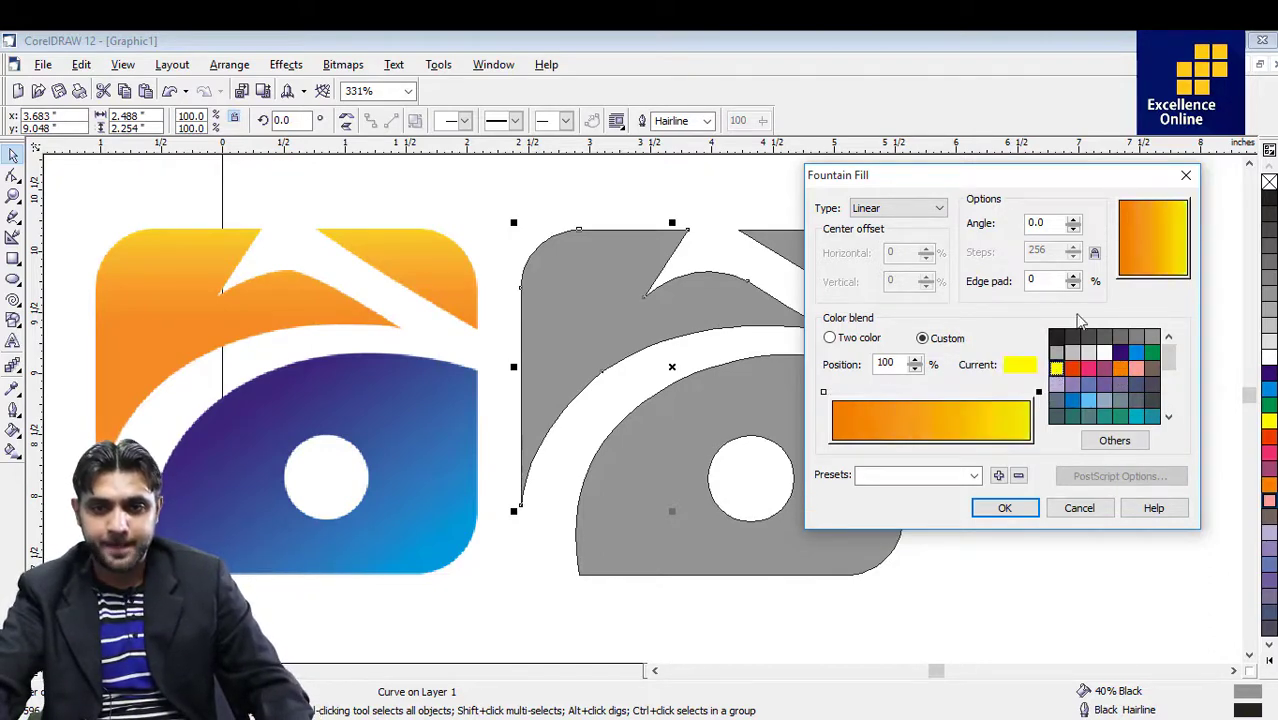
click(1005, 508)
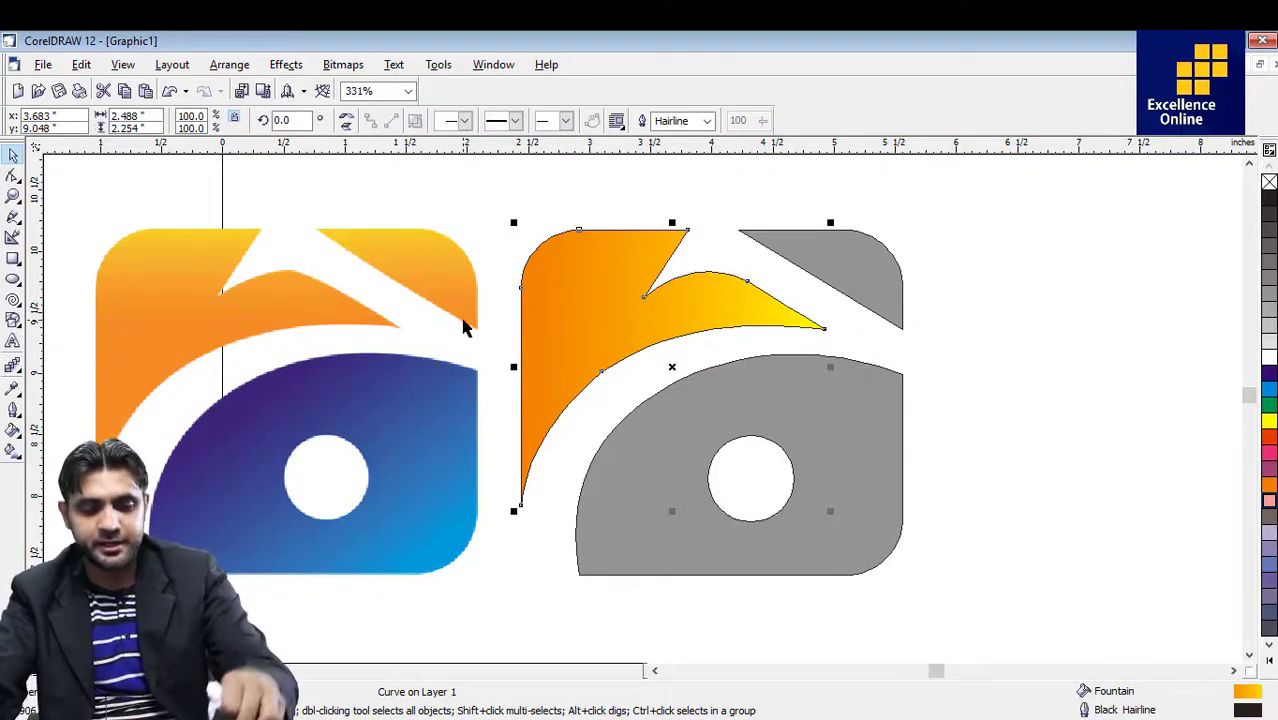
Turn the orange-to-yellow gradient vertical with the Interactive Fill tool, yellow above and orange below, at about 91° with about 26% edge pad.
key(g)
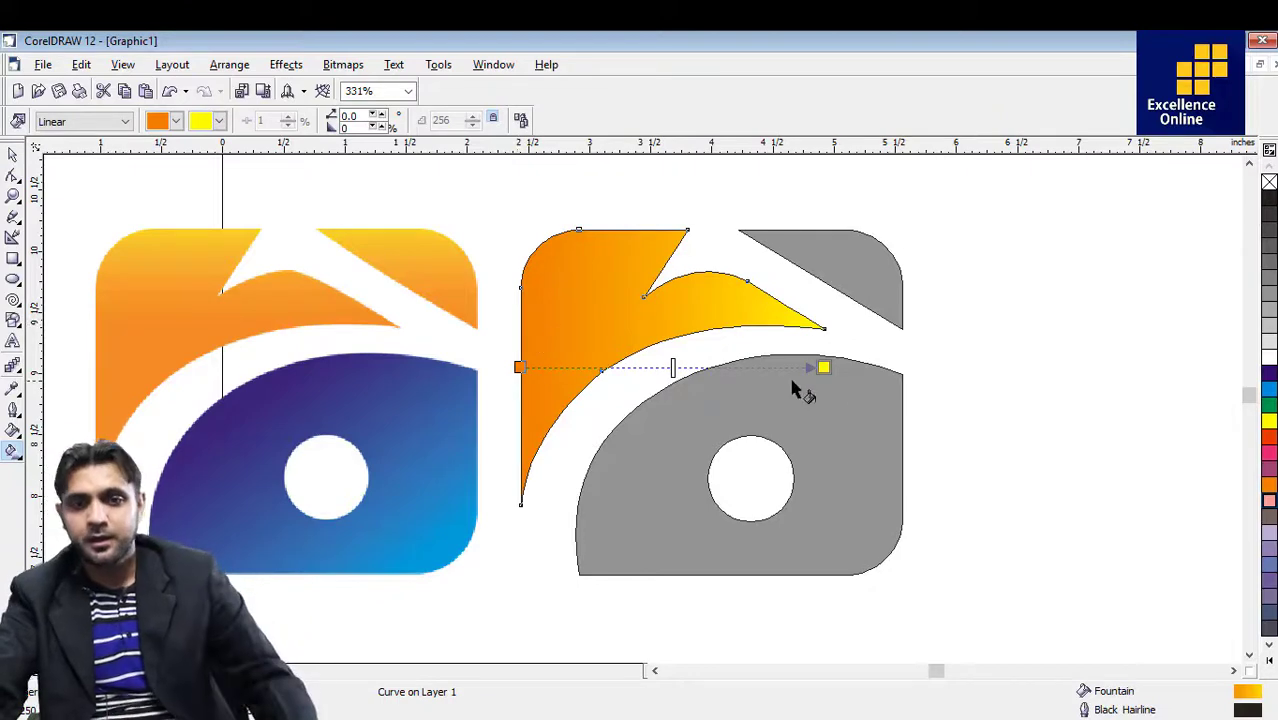
drag(821, 367, 521, 202)
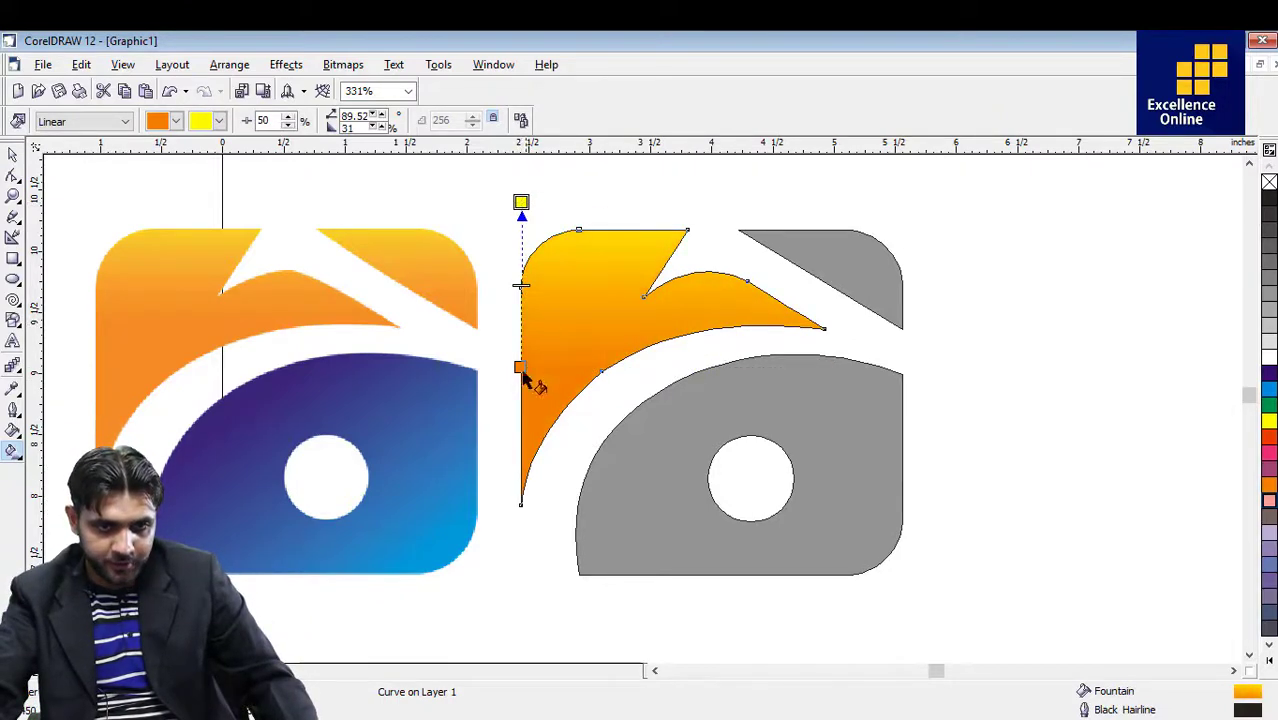
drag(519, 367, 521, 408)
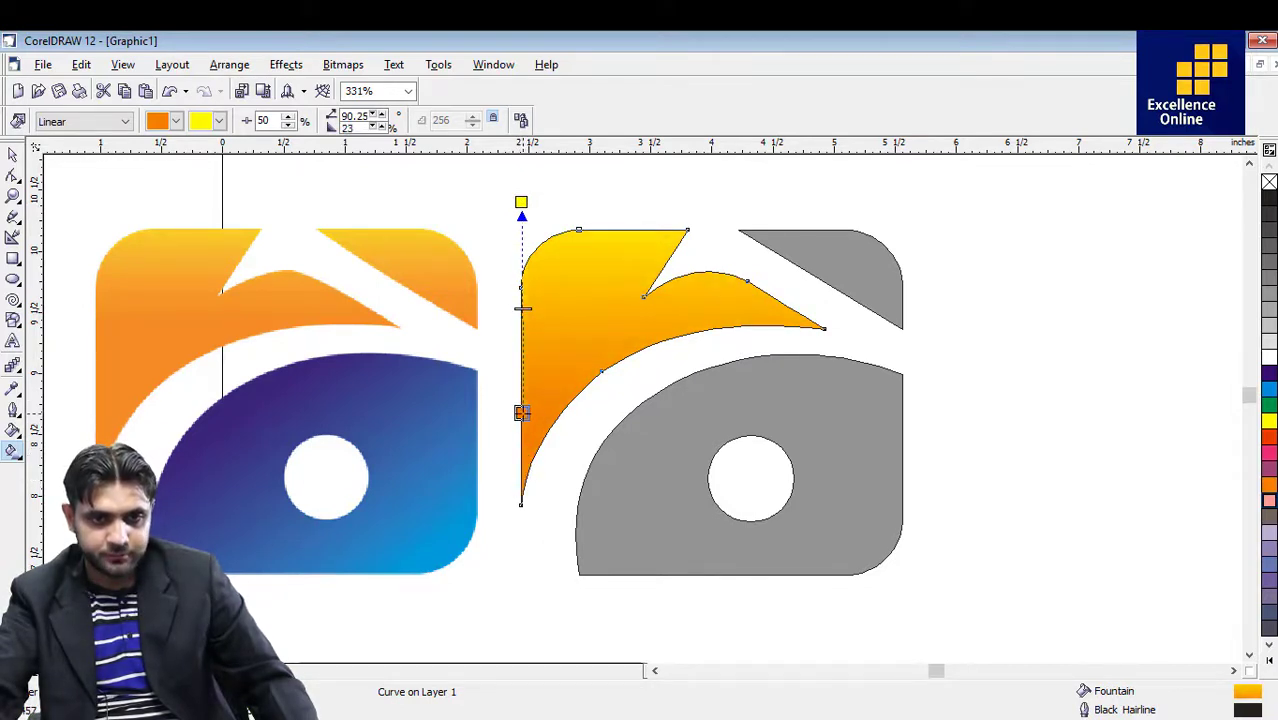
drag(516, 214, 522, 397)
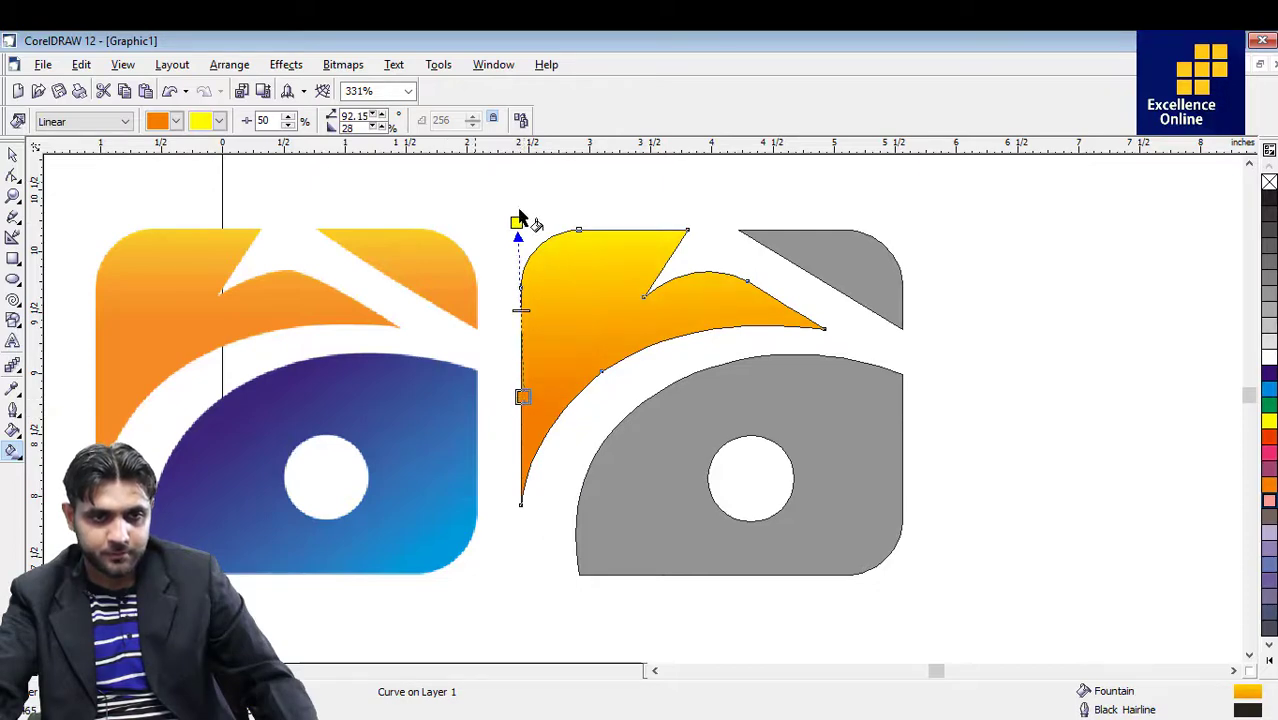
drag(516, 222, 519, 193)
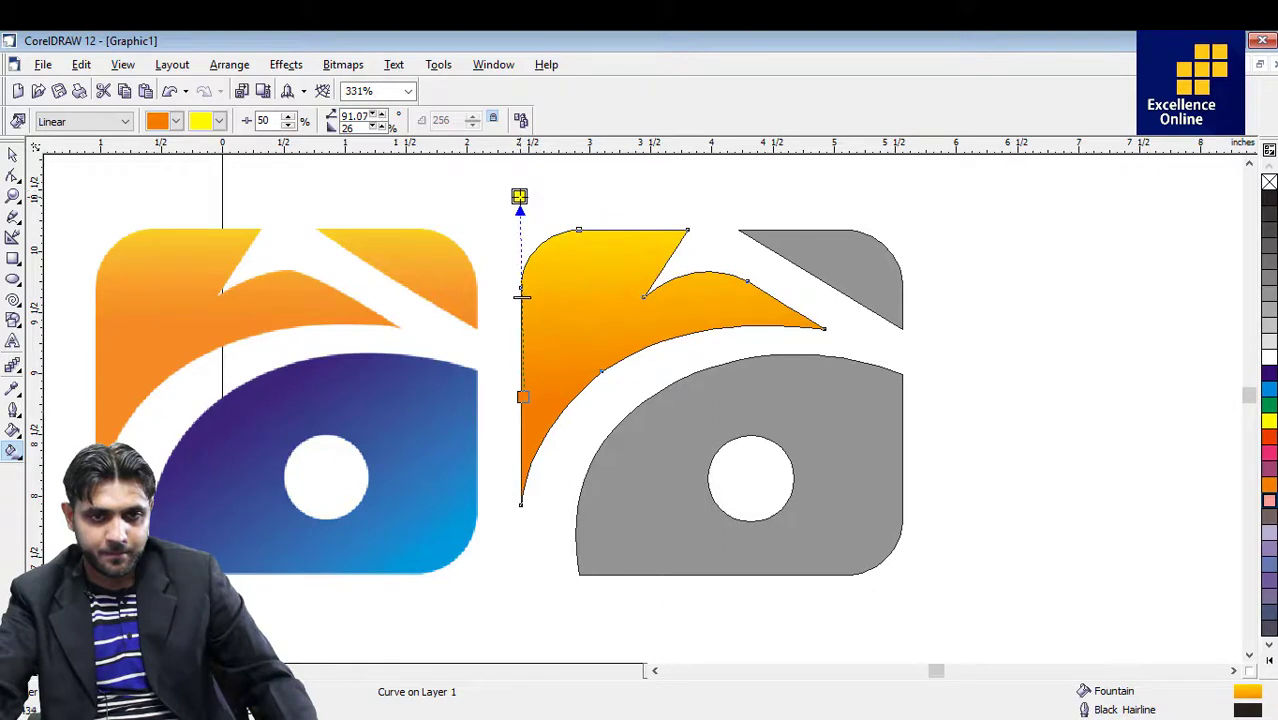
click(672, 200)
key(space)
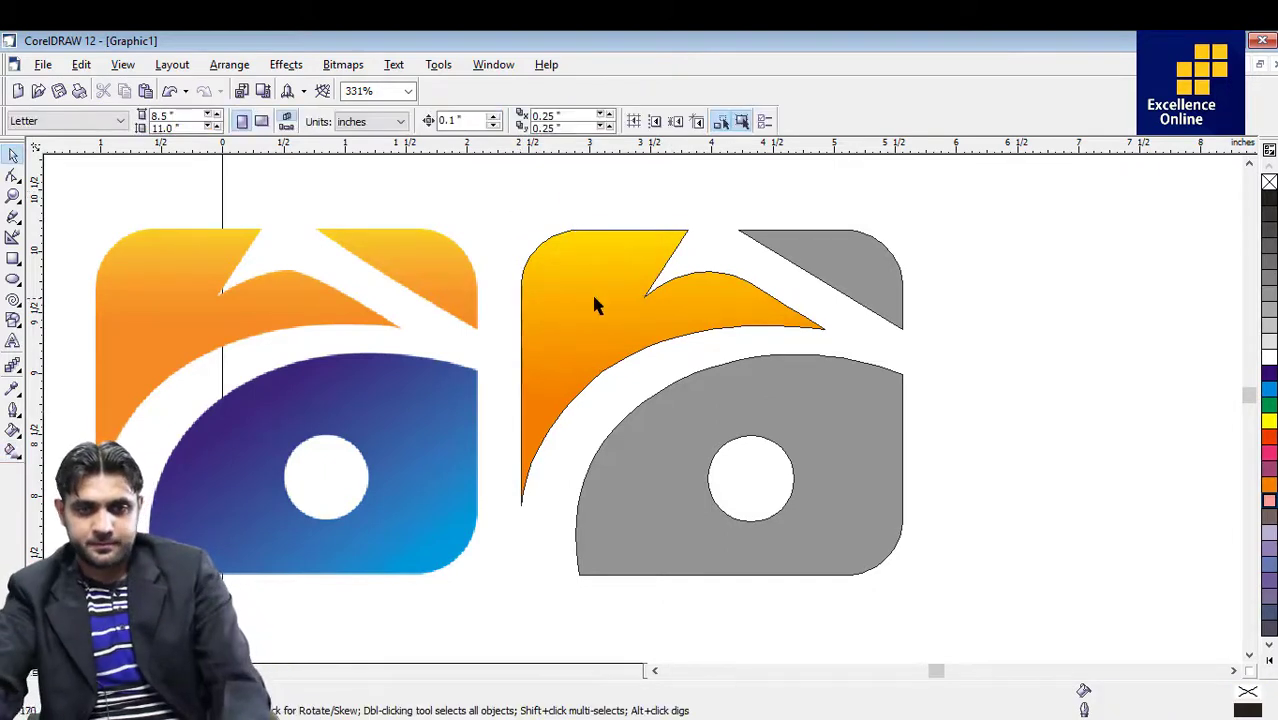
click(591, 292)
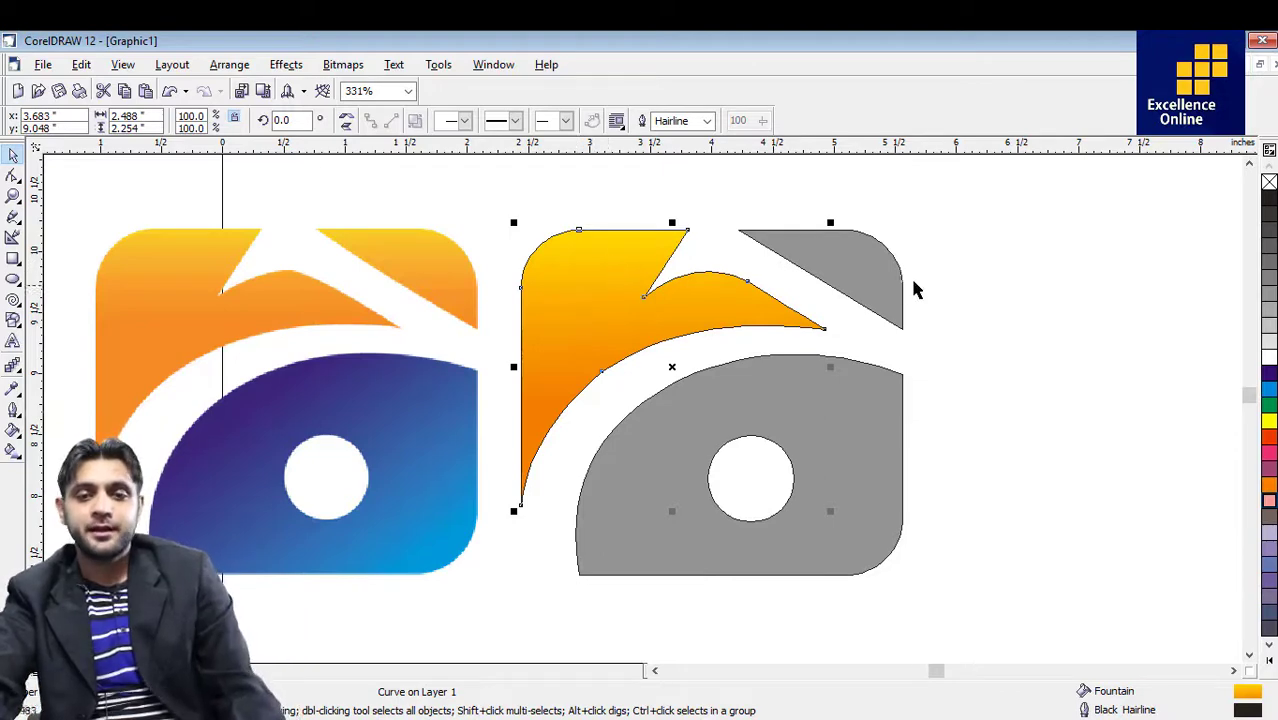
Copy only the fill from the orange-yellow piece onto the grey upper-right corner piece using Copy Properties From, and leave it deselected.
click(847, 288)
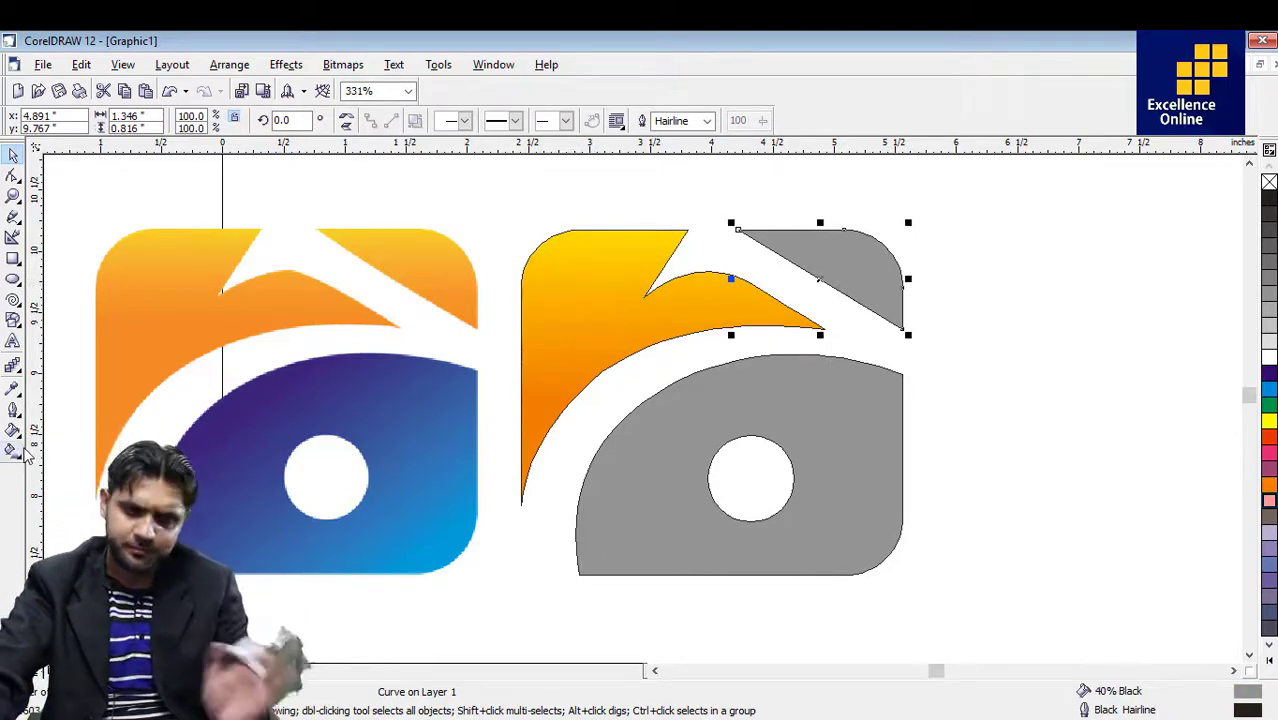
click(82, 66)
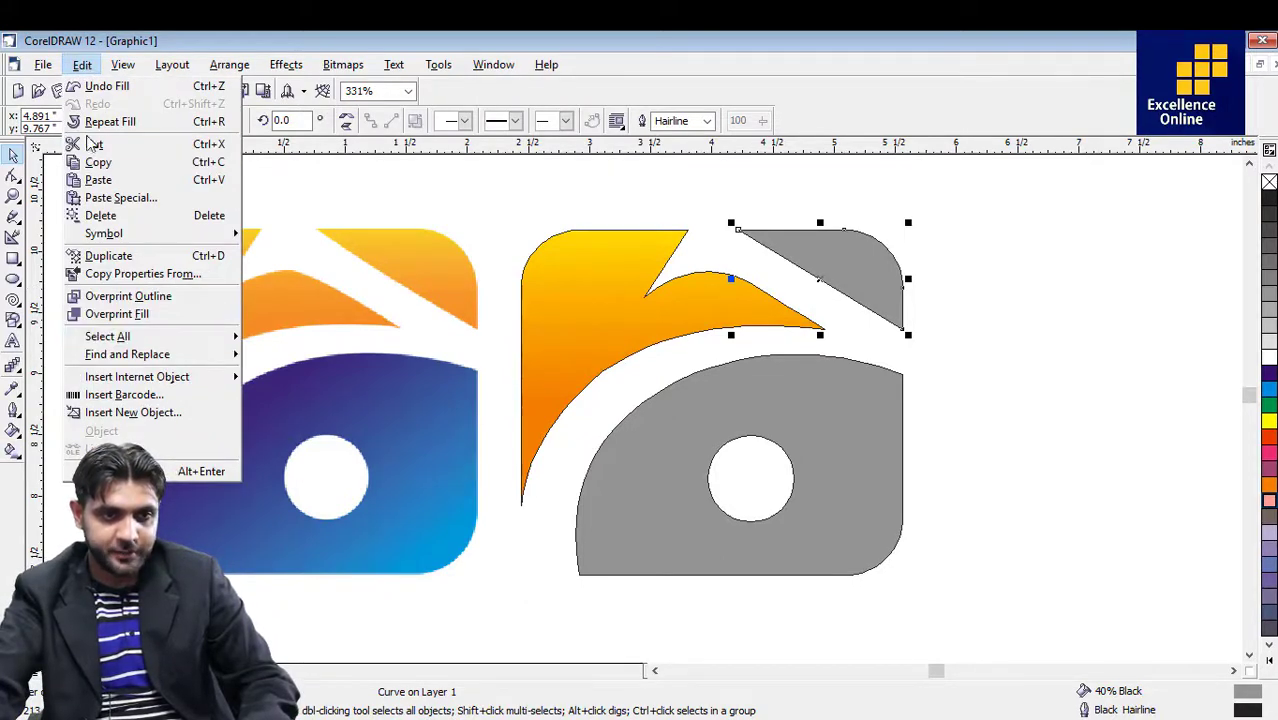
click(133, 276)
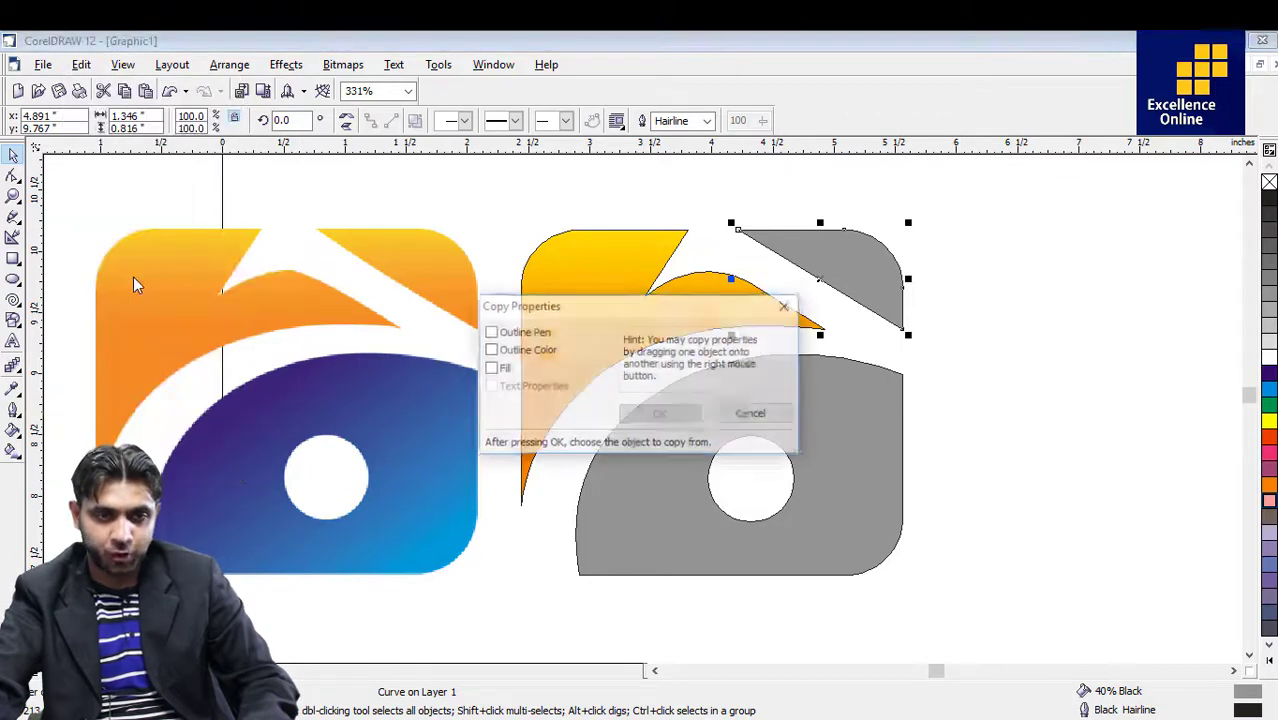
drag(668, 317, 1084, 199)
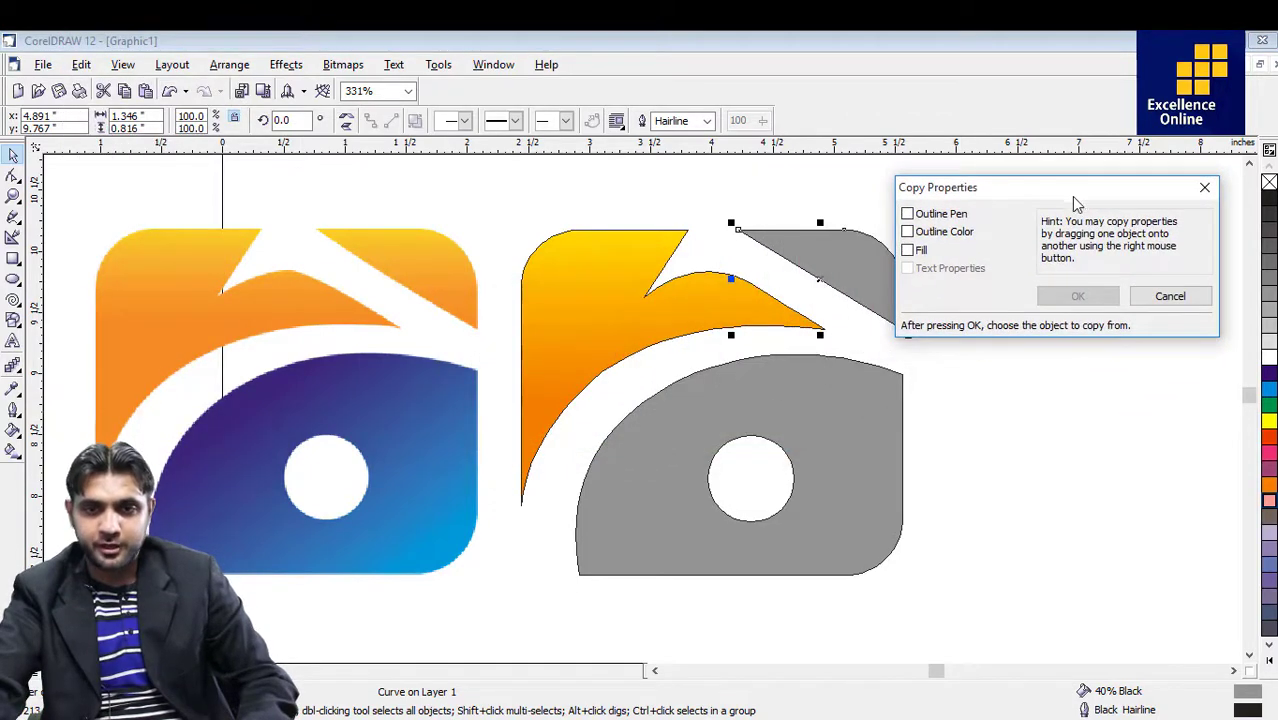
click(908, 251)
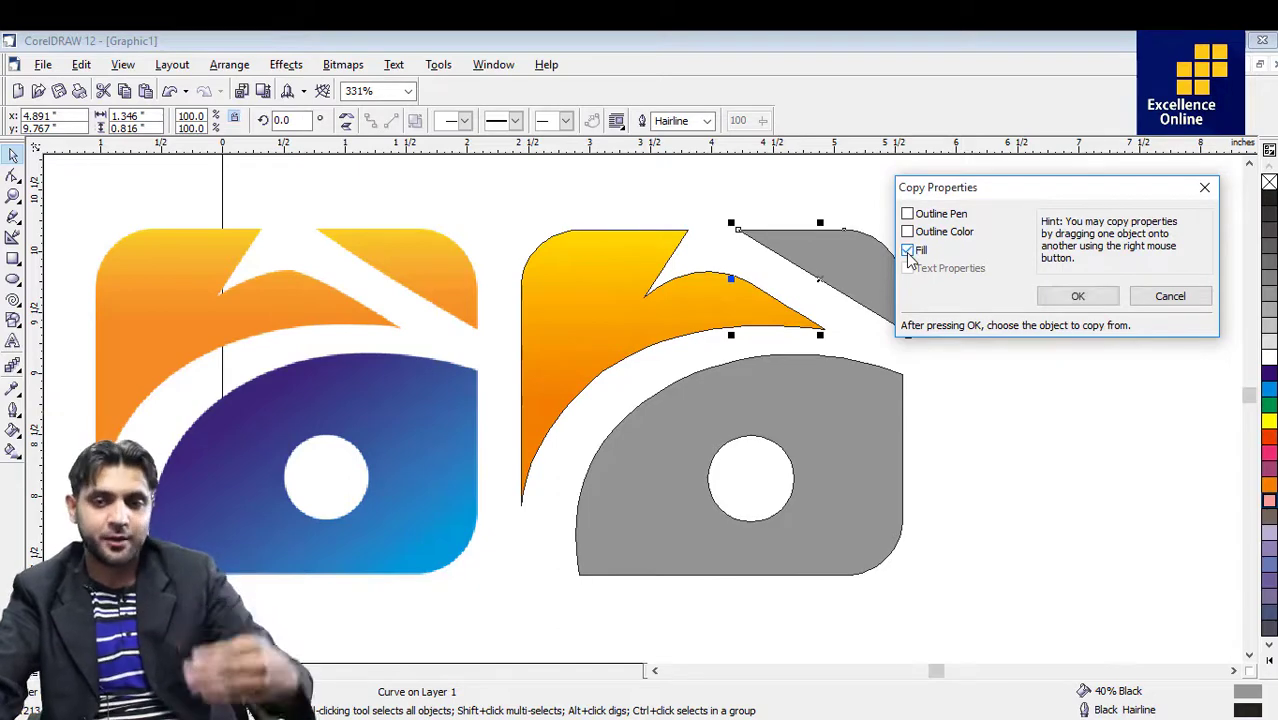
click(1078, 298)
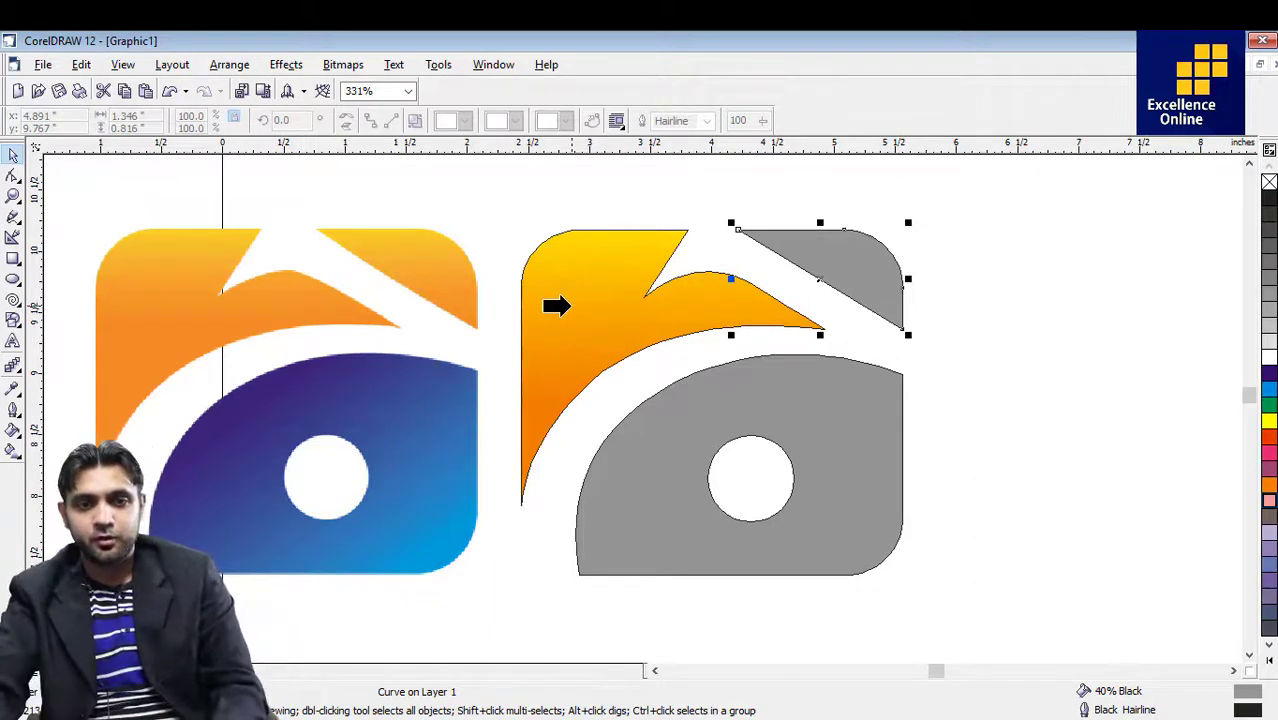
click(557, 306)
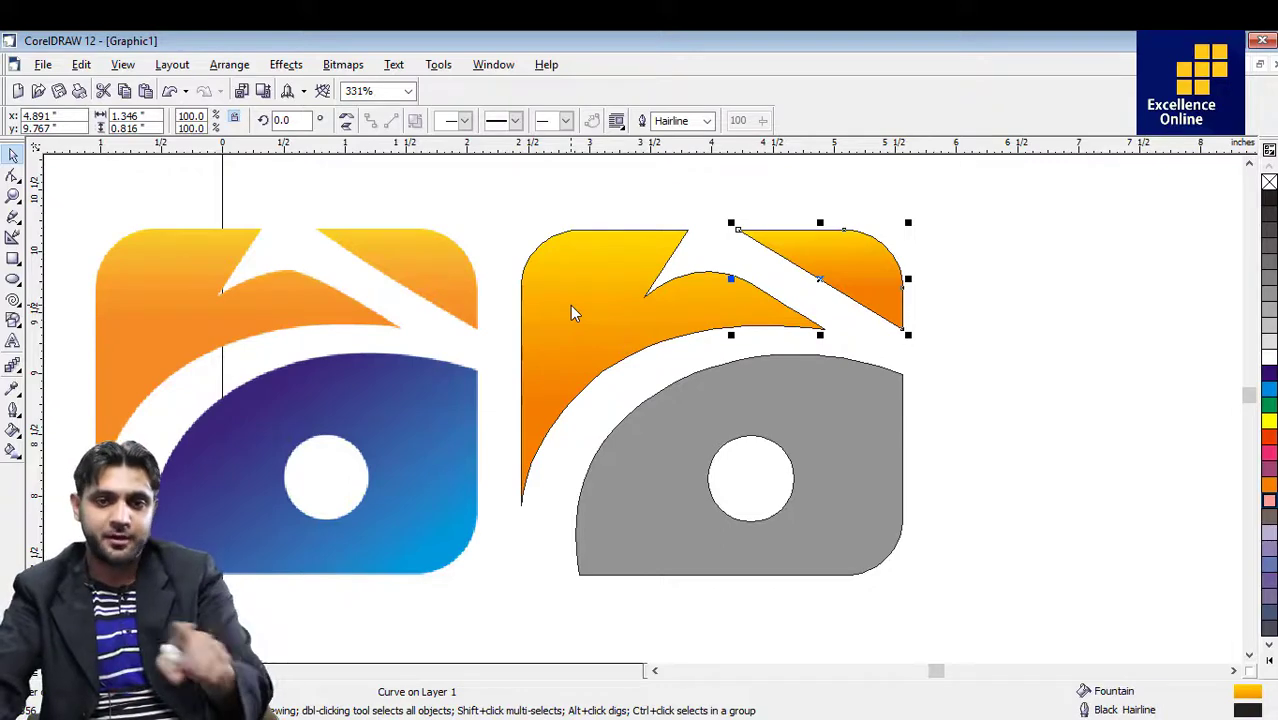
click(936, 277)
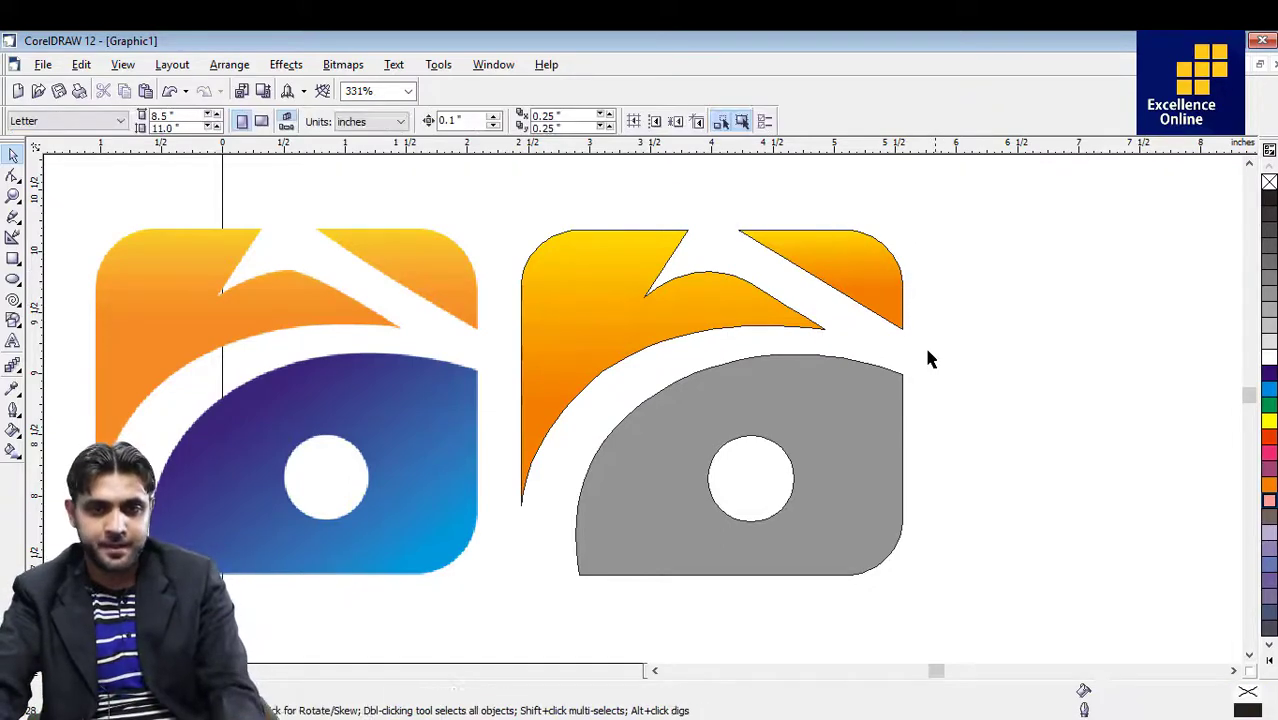
Apply a custom linear fountain fill from dark purple-blue to bright blue to the lower grey piece with the circular hole.
click(875, 410)
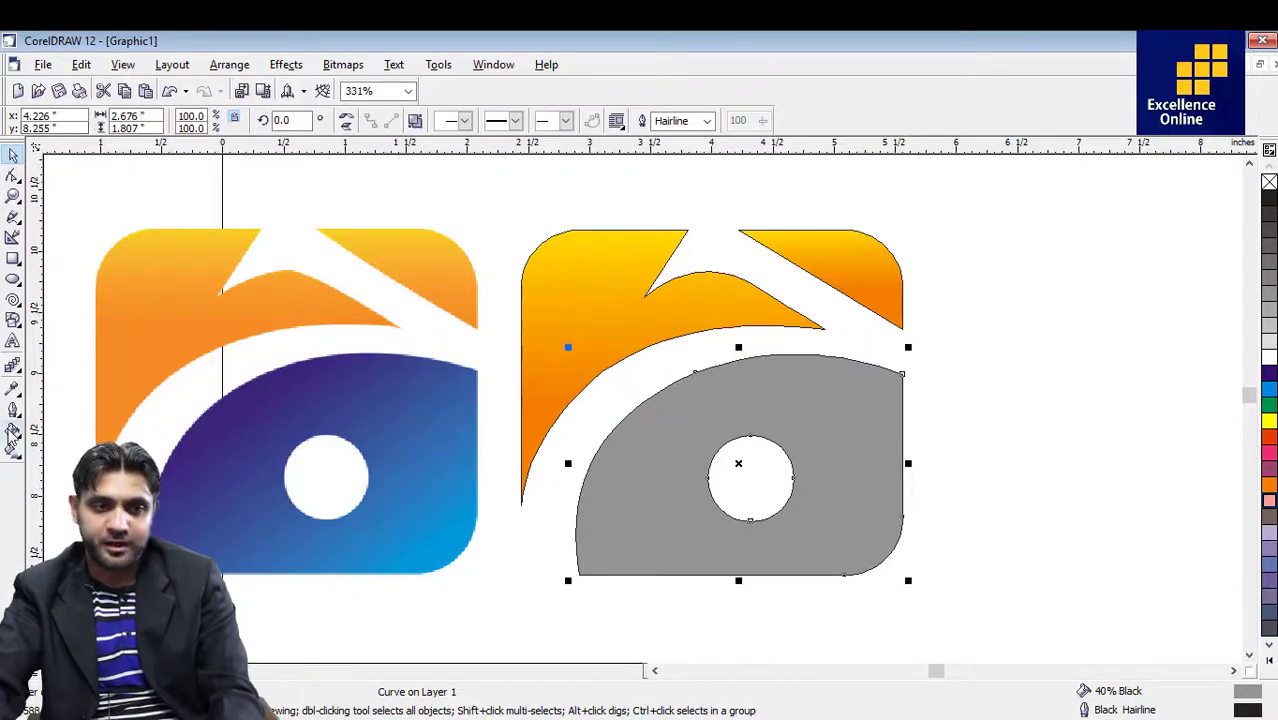
click(12, 432)
click(72, 440)
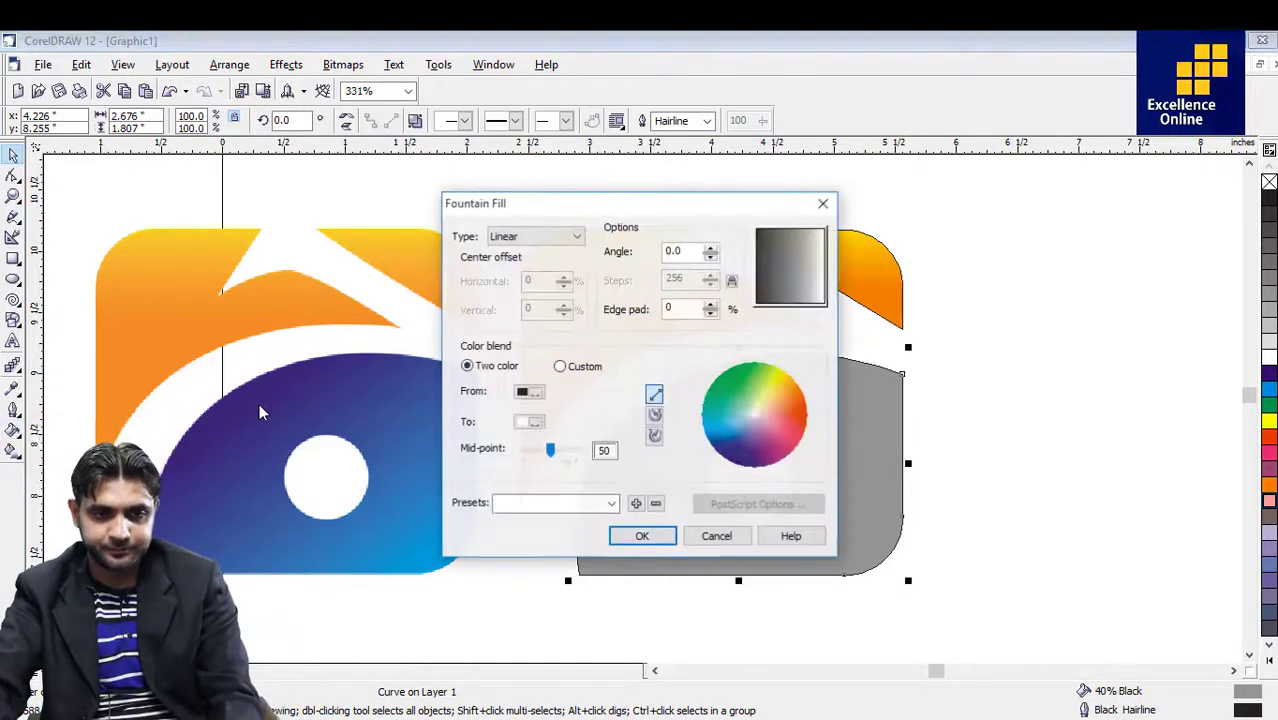
click(572, 370)
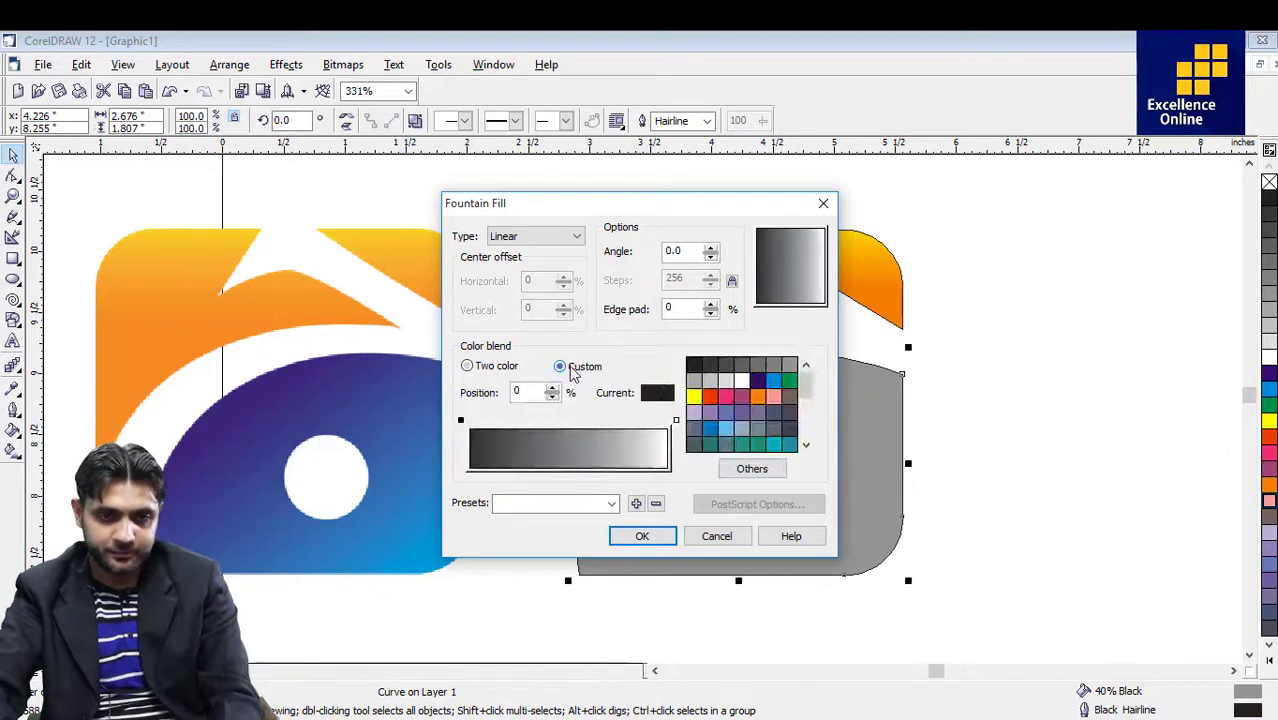
click(461, 420)
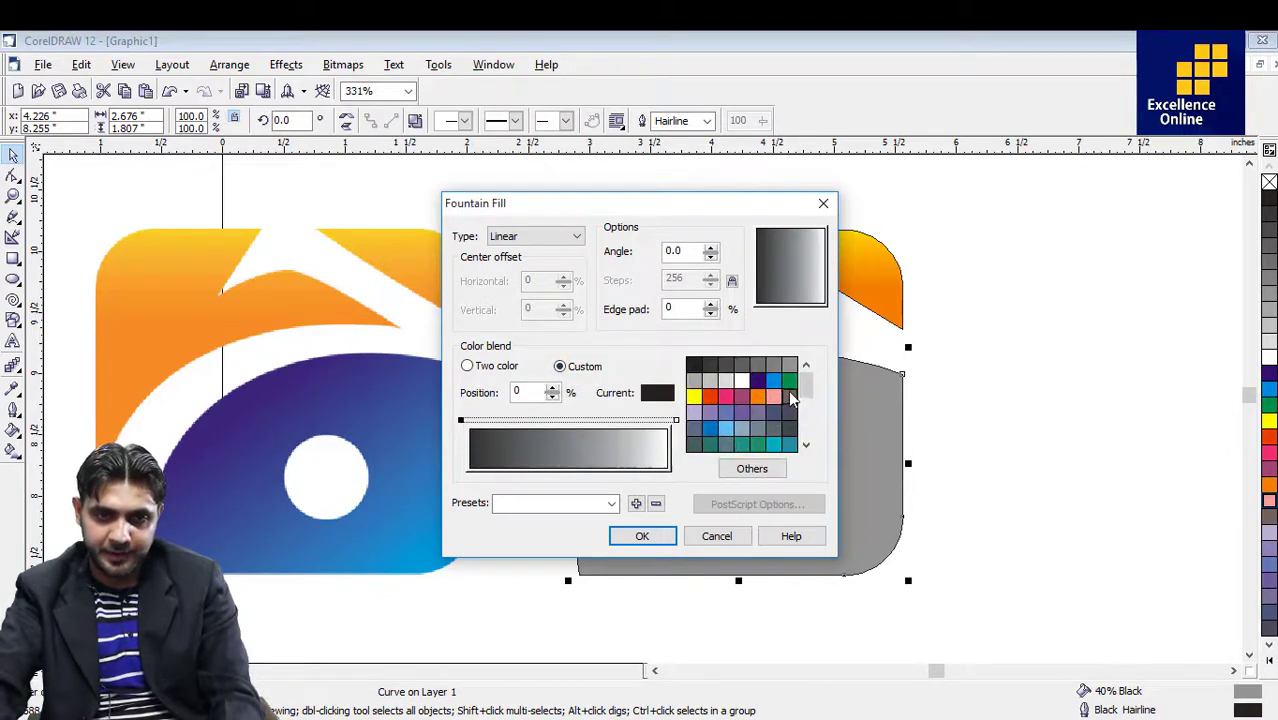
click(757, 380)
click(676, 421)
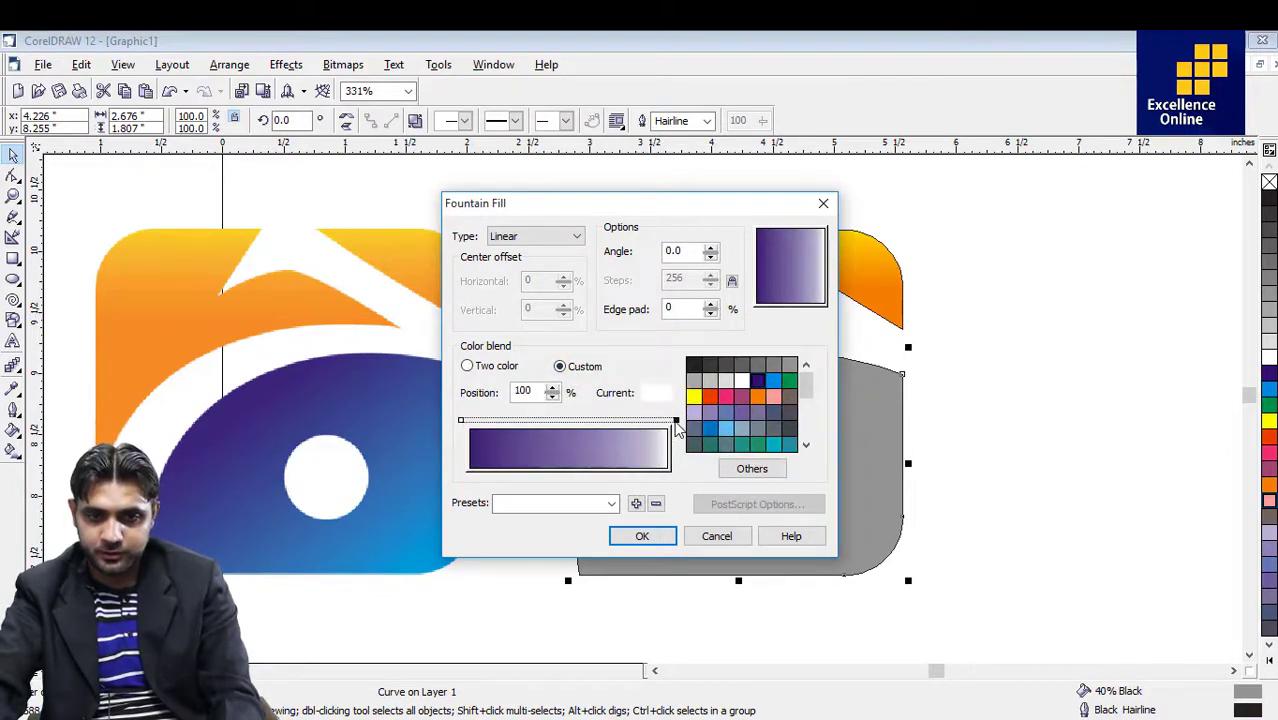
click(774, 381)
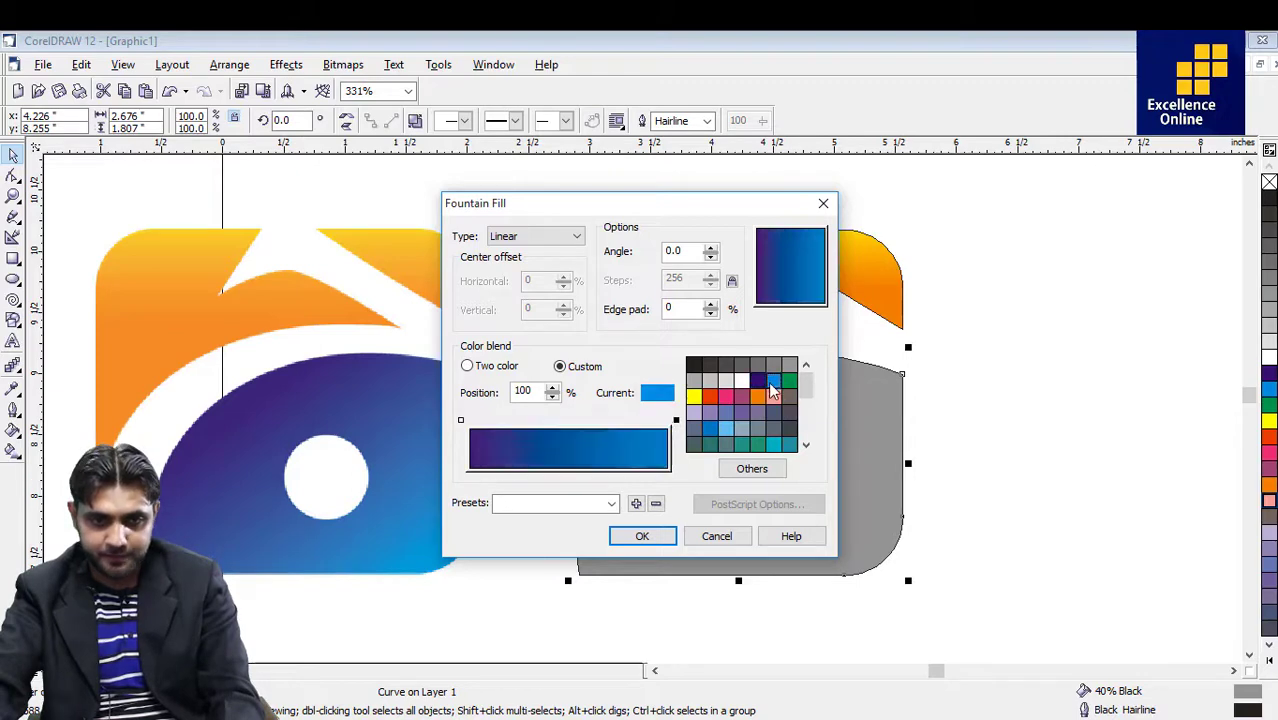
click(642, 536)
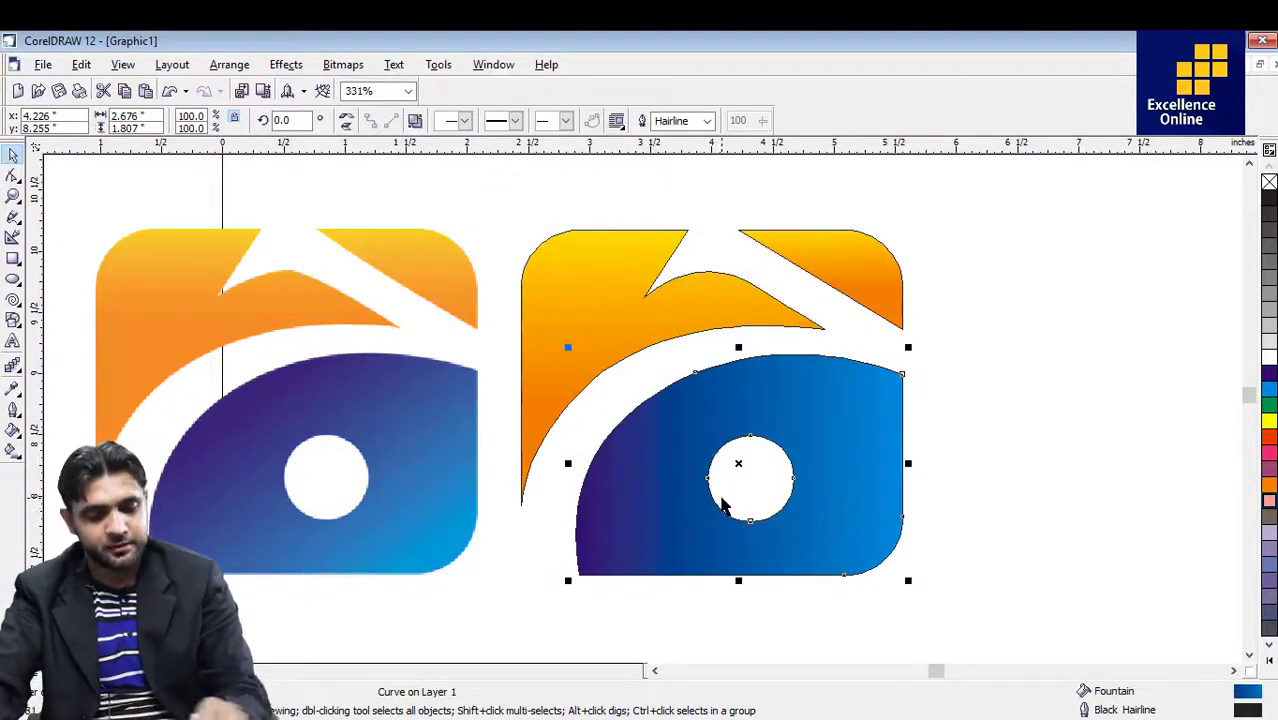
Angle the purple-to-blue gradient diagonally with the Interactive Fill tool, purple at upper left, at about -54° with 18% edge pad, and deselect the piece.
key(g)
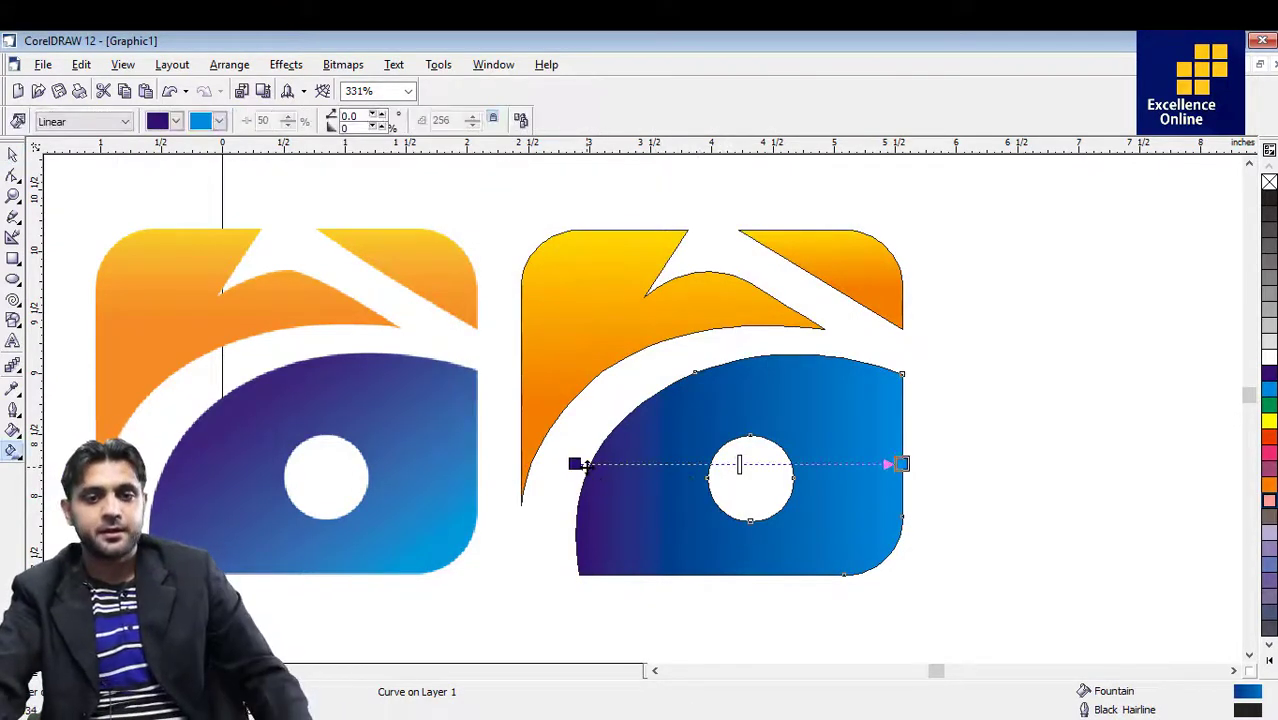
drag(585, 466, 637, 382)
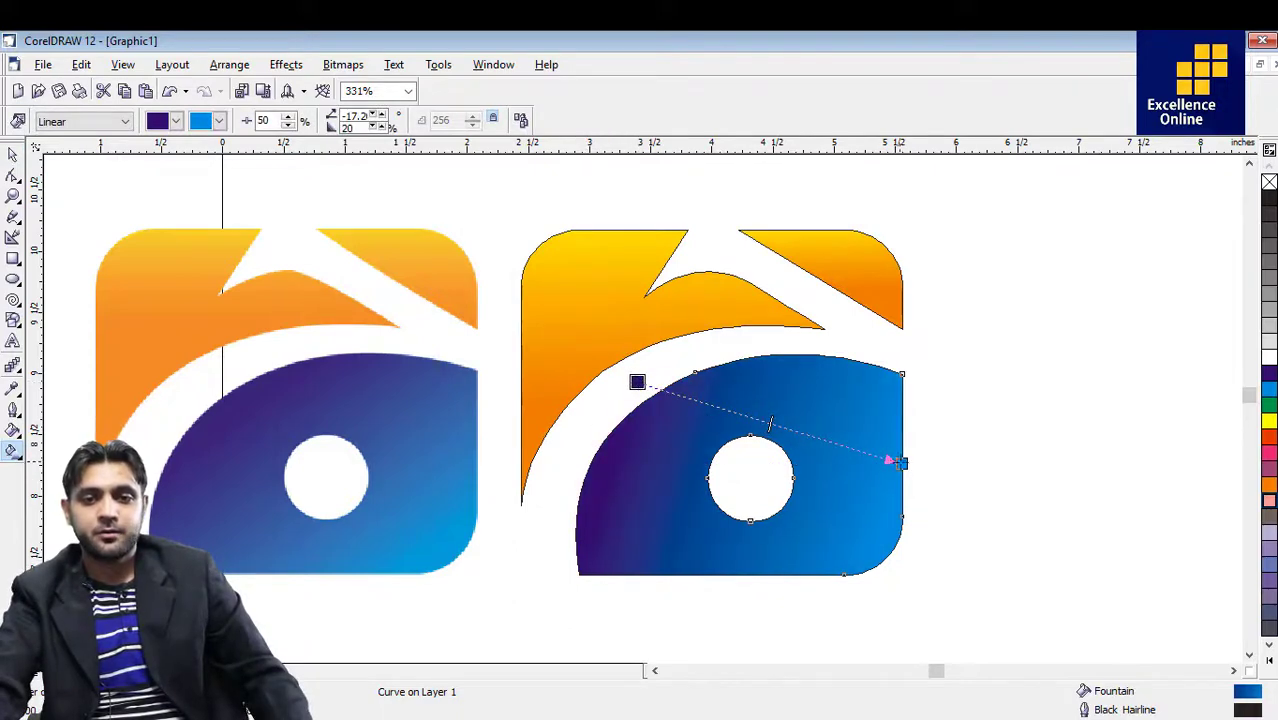
drag(890, 461, 907, 590)
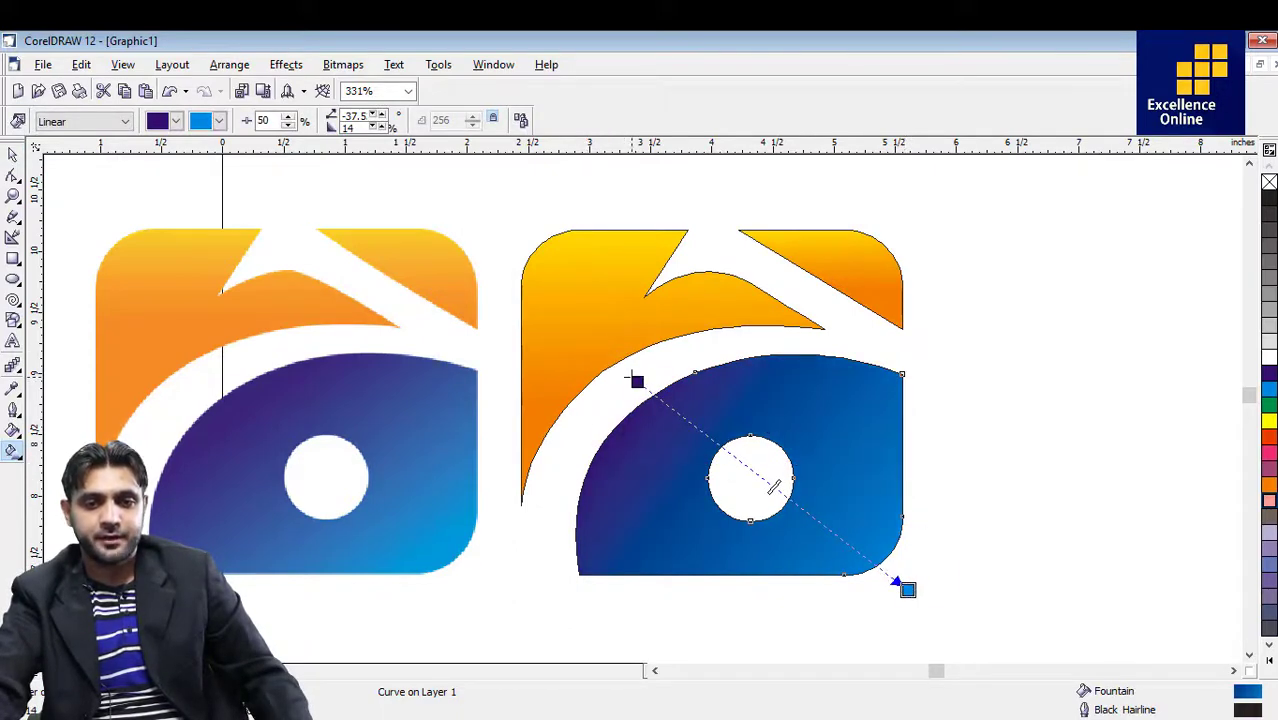
drag(633, 380, 707, 354)
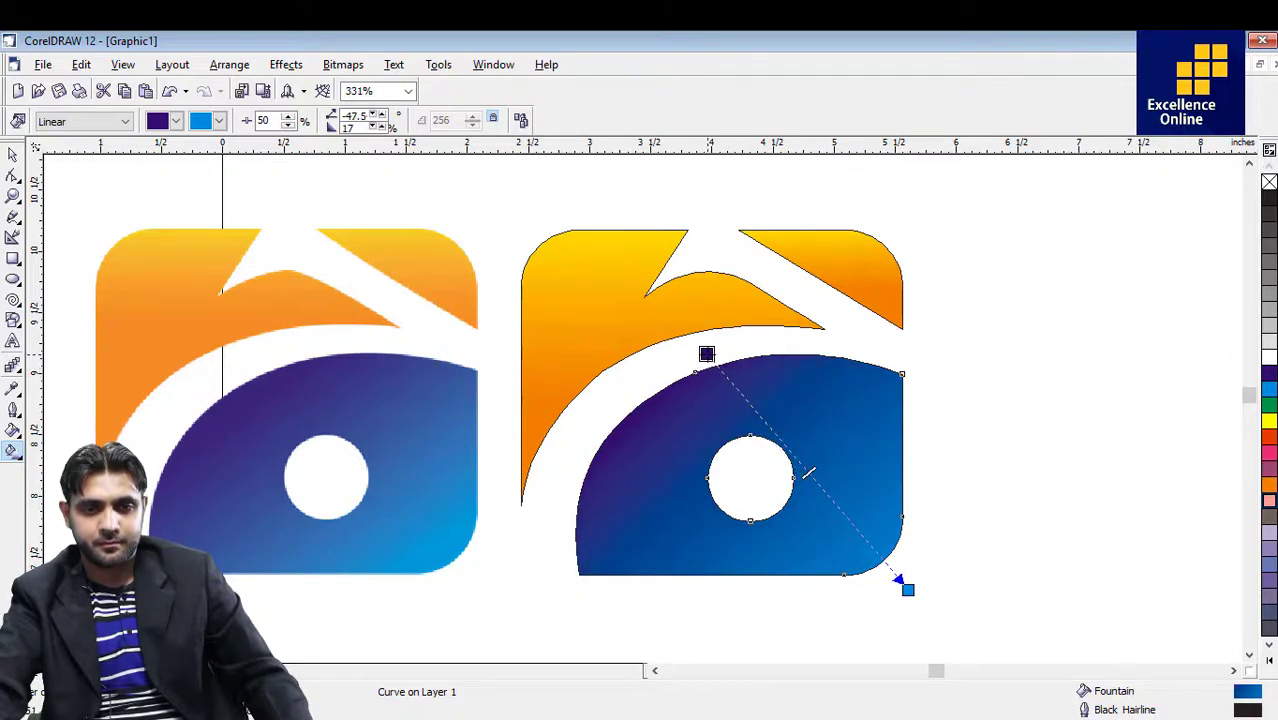
drag(906, 589, 876, 603)
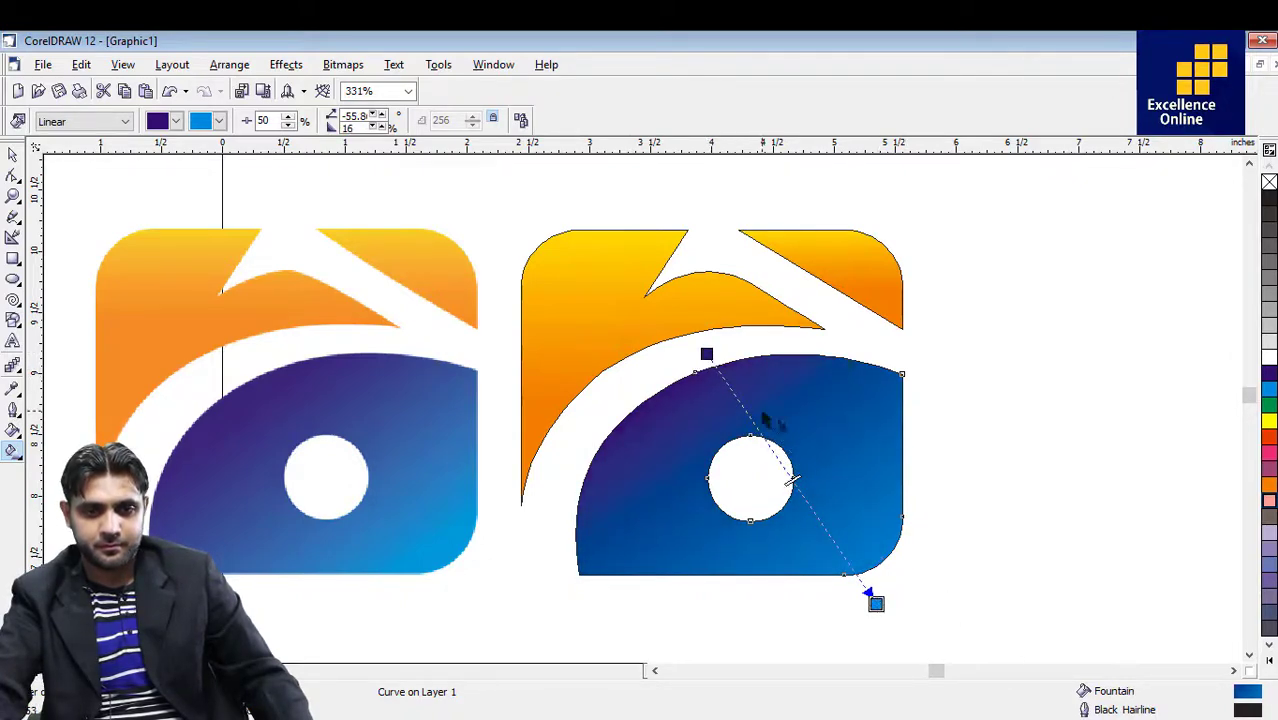
drag(707, 354, 702, 365)
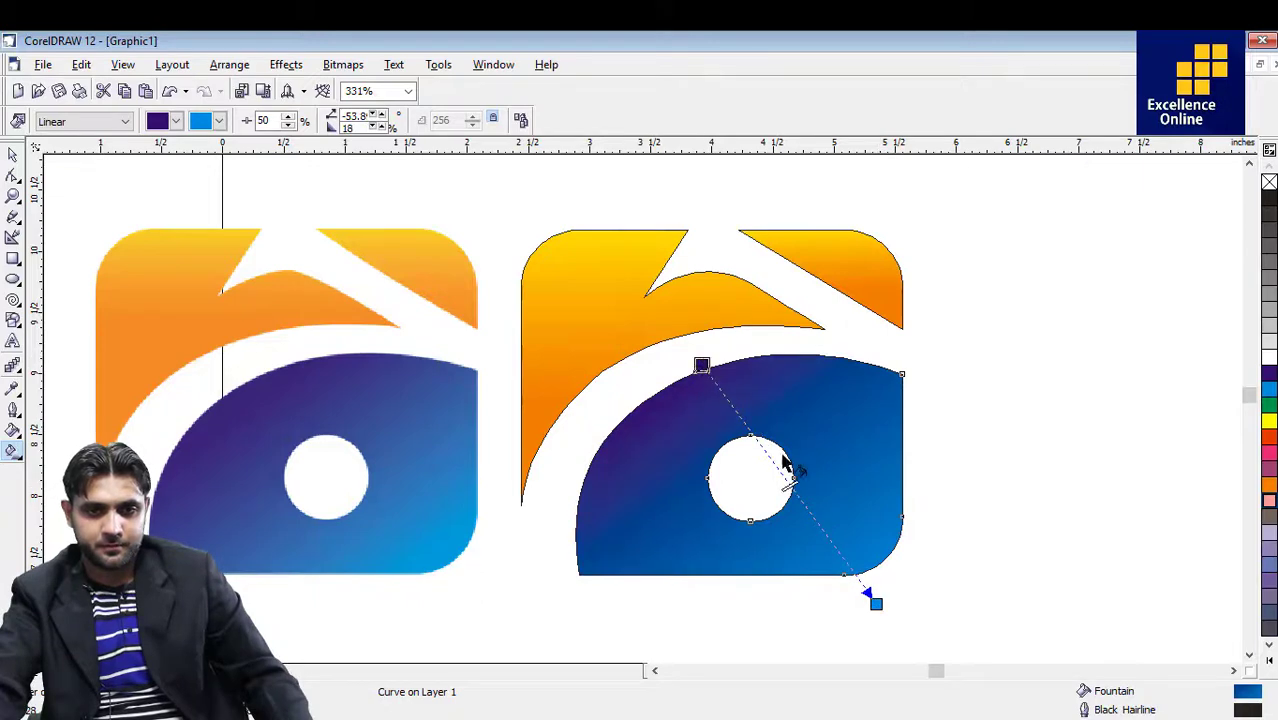
click(1012, 503)
key(space)
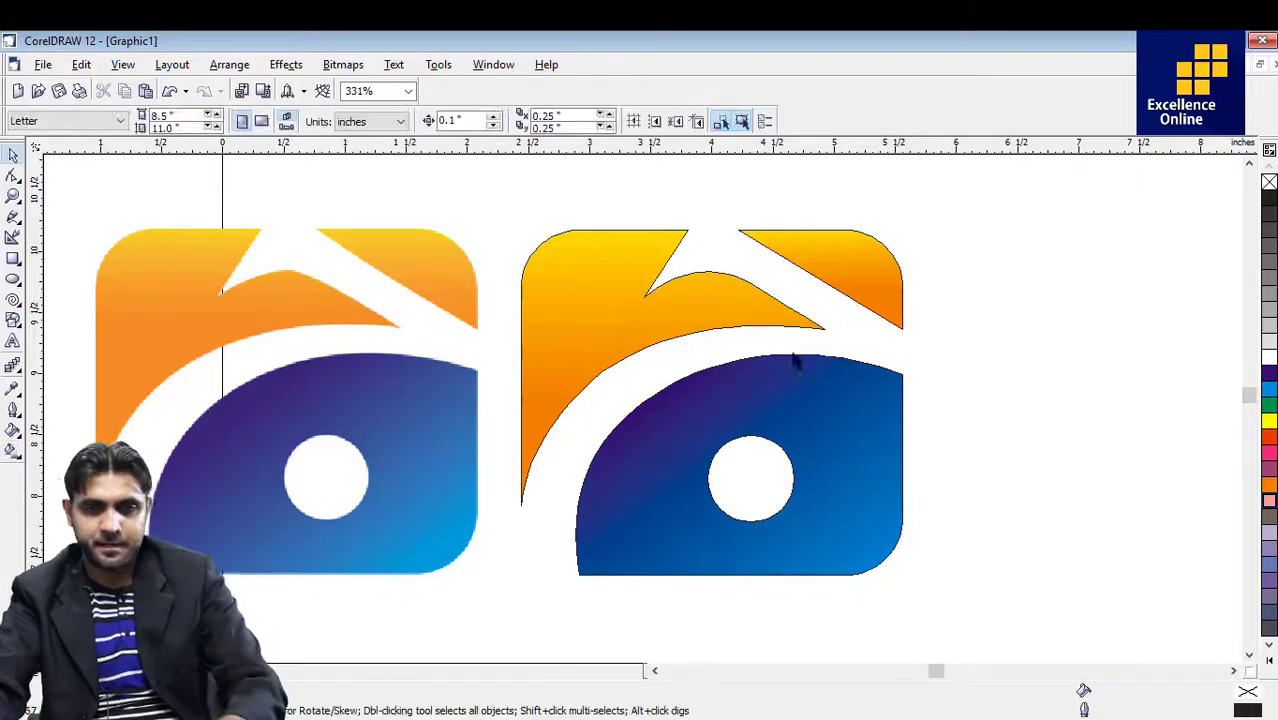
Remove the outlines from all three pieces of the recreated logo and leave them deselected.
drag(497, 199, 944, 600)
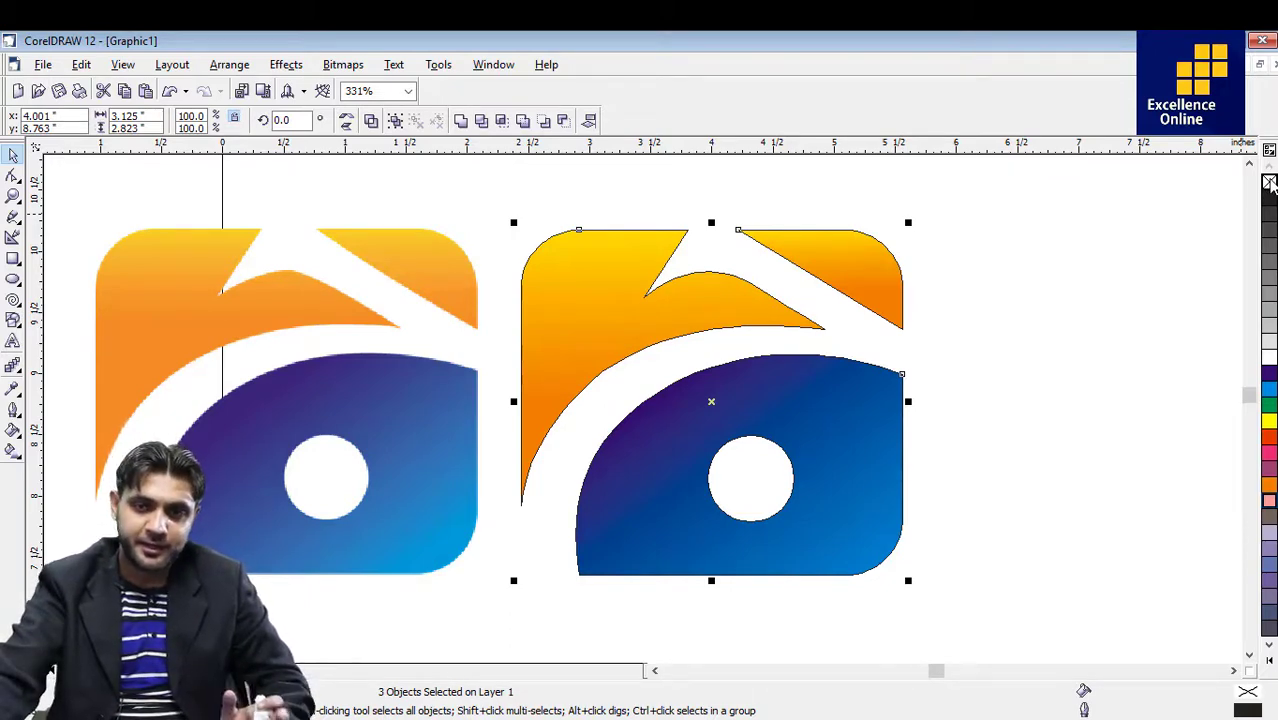
right_click(1268, 182)
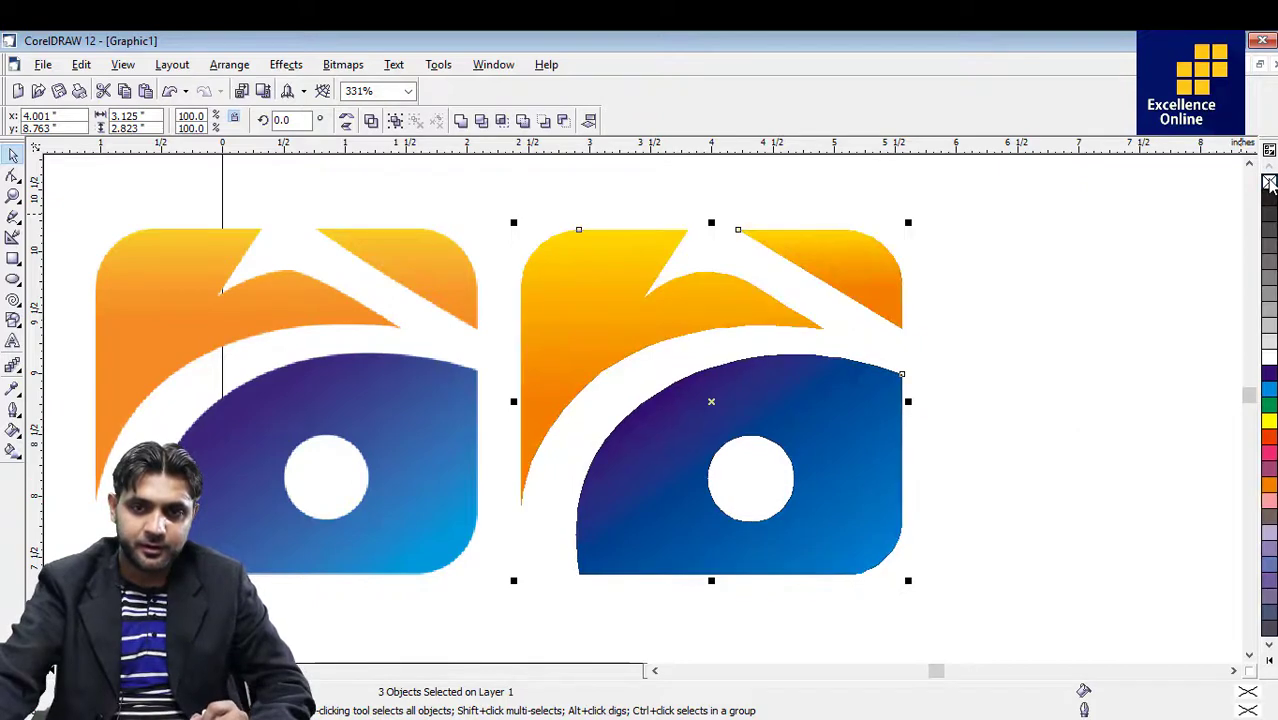
click(1025, 290)
Group the recreated logo's pieces, and shift both the vector logo and the original image about 2 inches to the right, keeping them side by side.
drag(555, 344, 959, 593)
key(ctrl+g)
click(1035, 408)
drag(822, 448, 1090, 435)
click(464, 470)
drag(464, 470, 710, 463)
click(850, 592)
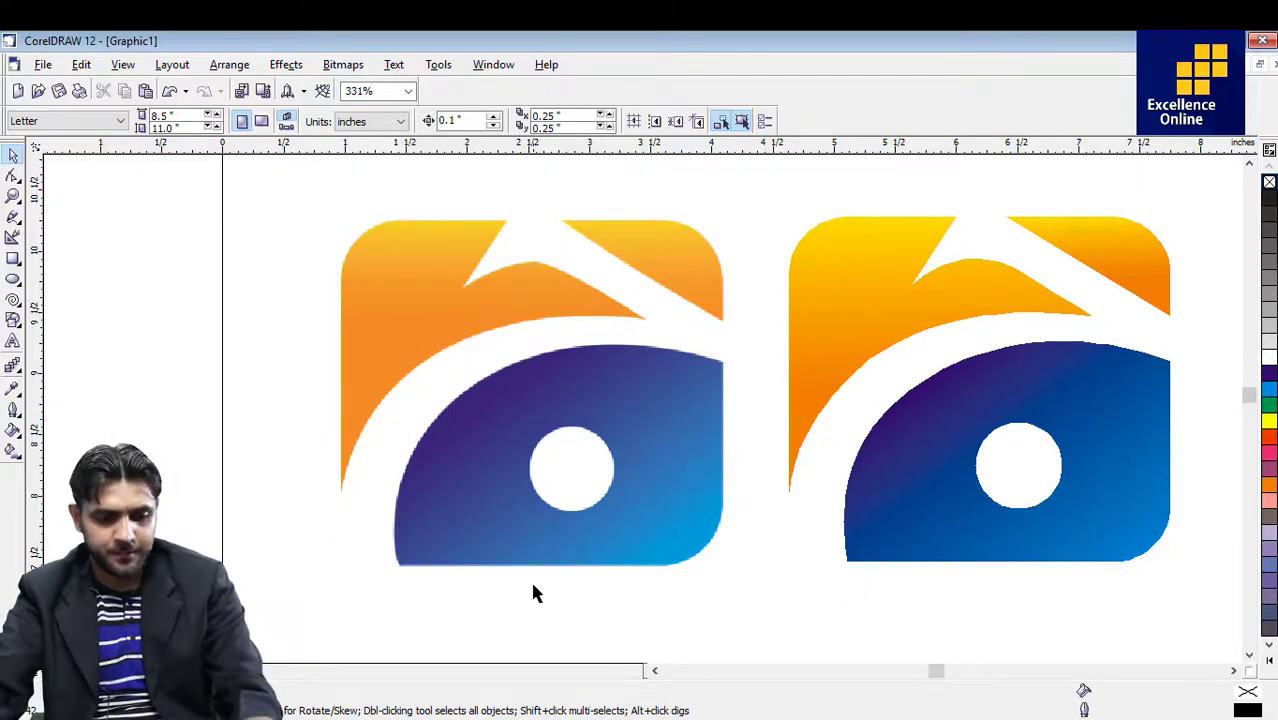
Examine the blue speech-bubble logo and its lettering up close, and compare the original orange-and-blue logo with its vector copy.
key(shift+F4)
key(z)
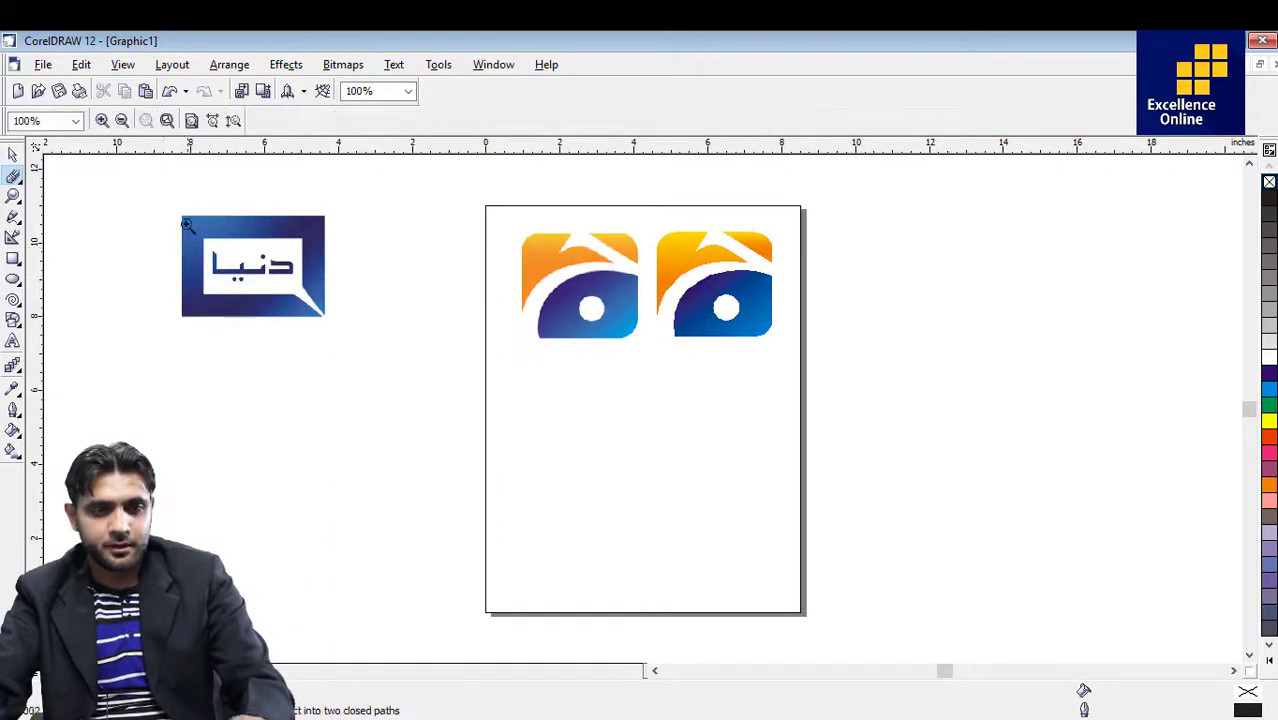
drag(161, 202, 337, 337)
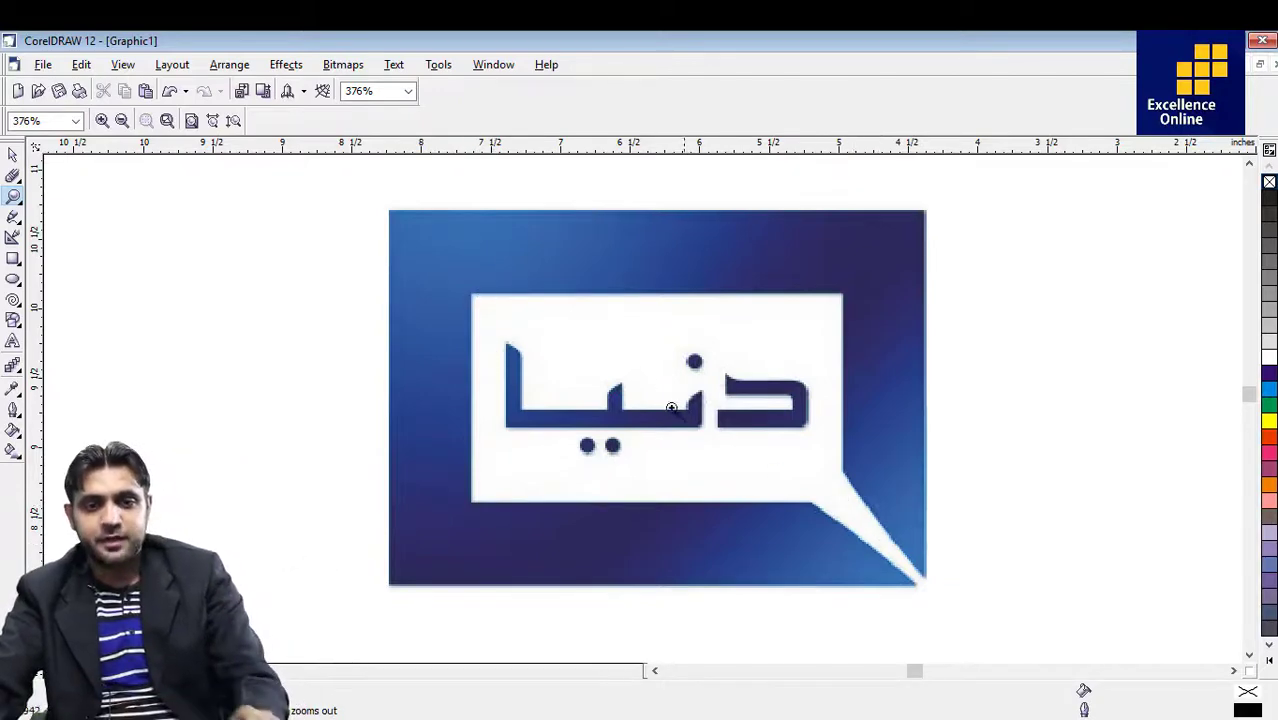
drag(495, 338, 822, 473)
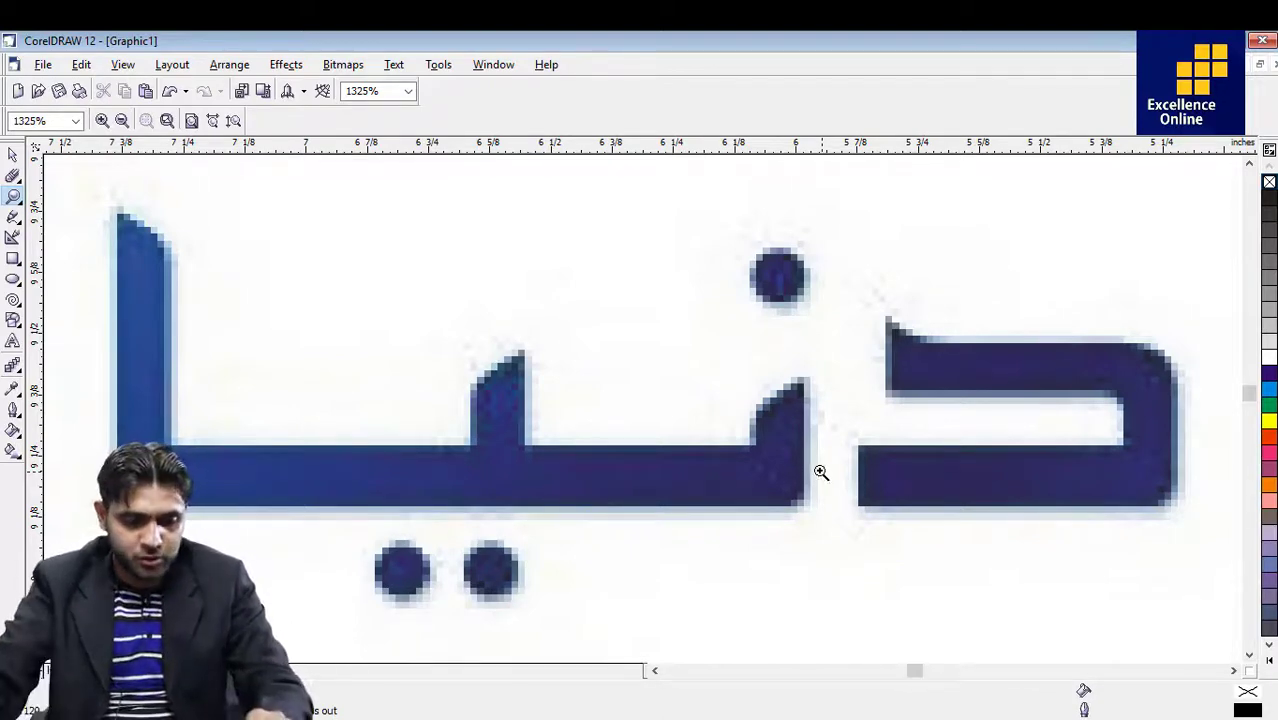
right_click(808, 476)
drag(531, 233, 795, 358)
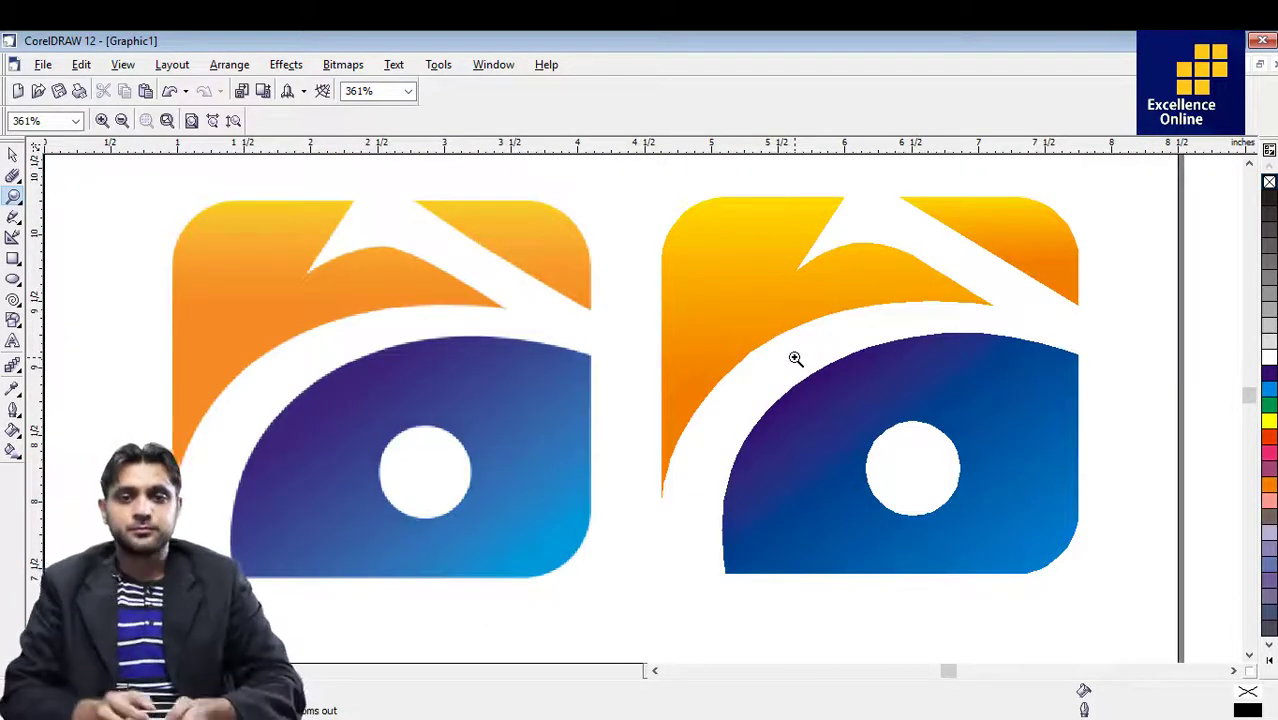